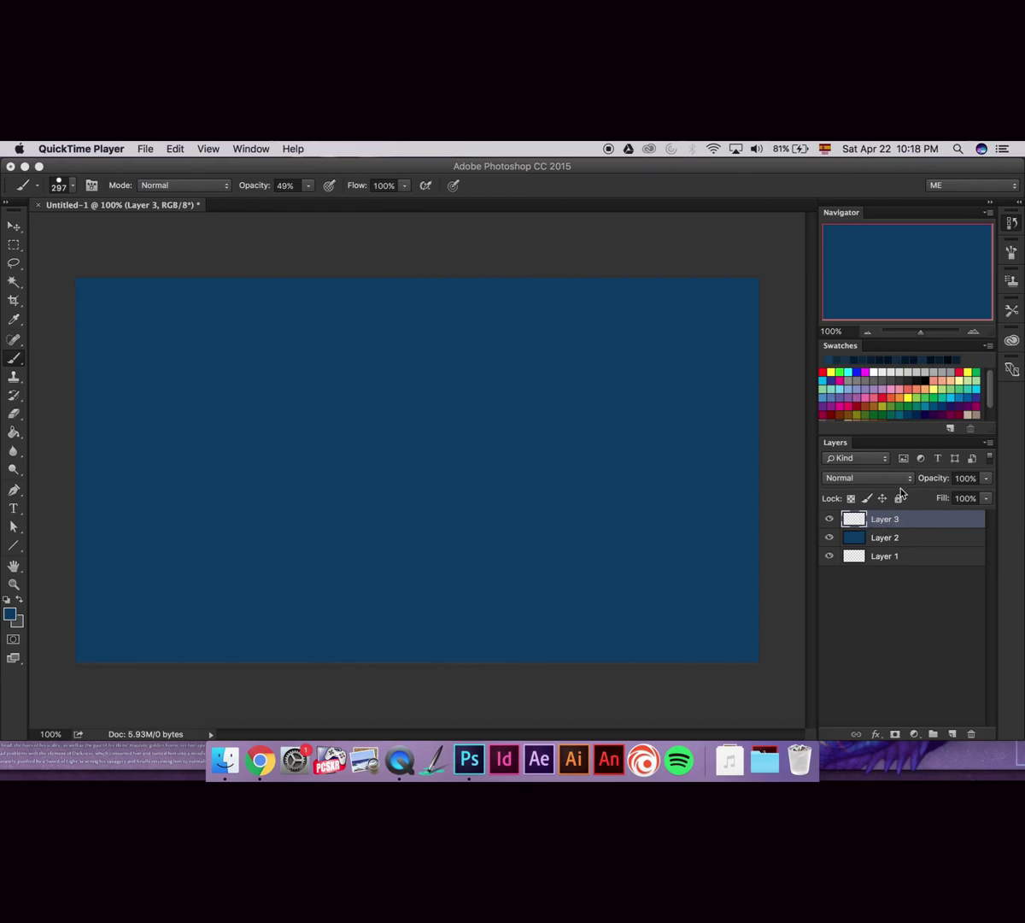
Select Layer 3 as the layer to paint on
left_click(904, 546)
left_click(912, 539)
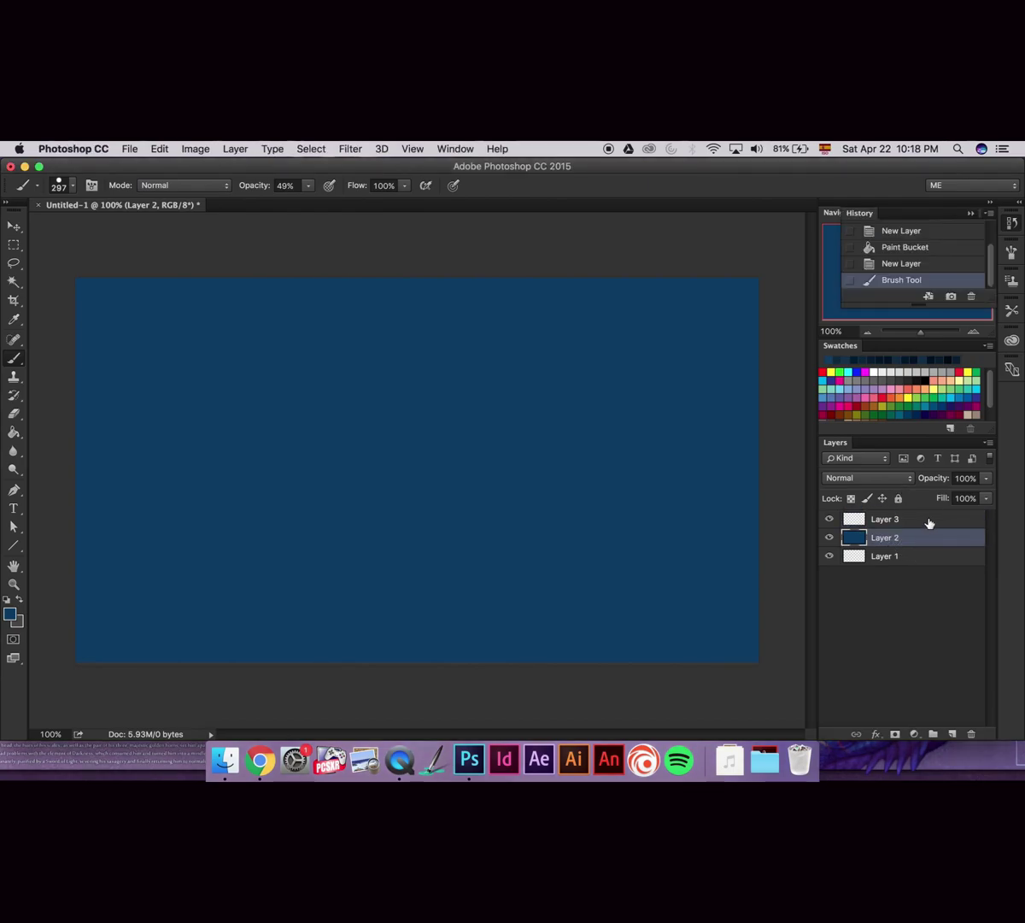
left_click(930, 521)
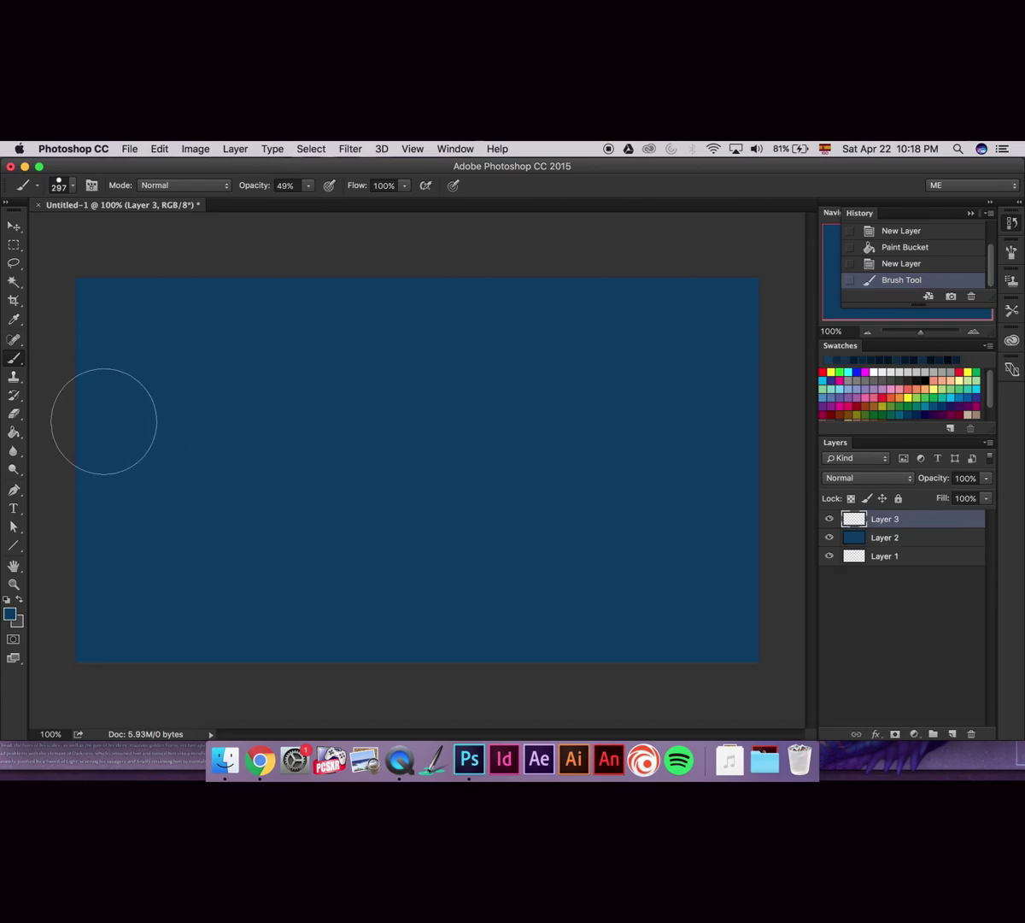
Choose the Hard Round brush preset, 297 px at 100% hardness
right_click(407, 427)
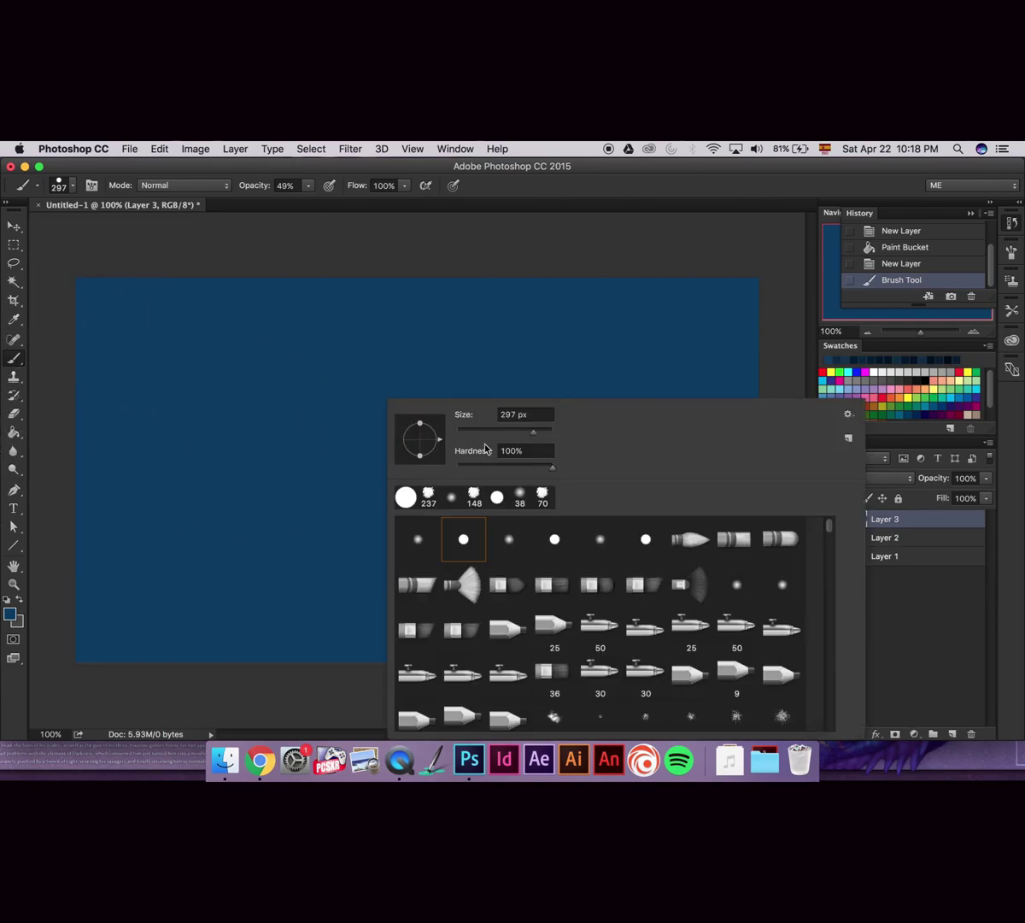
right_click(464, 539)
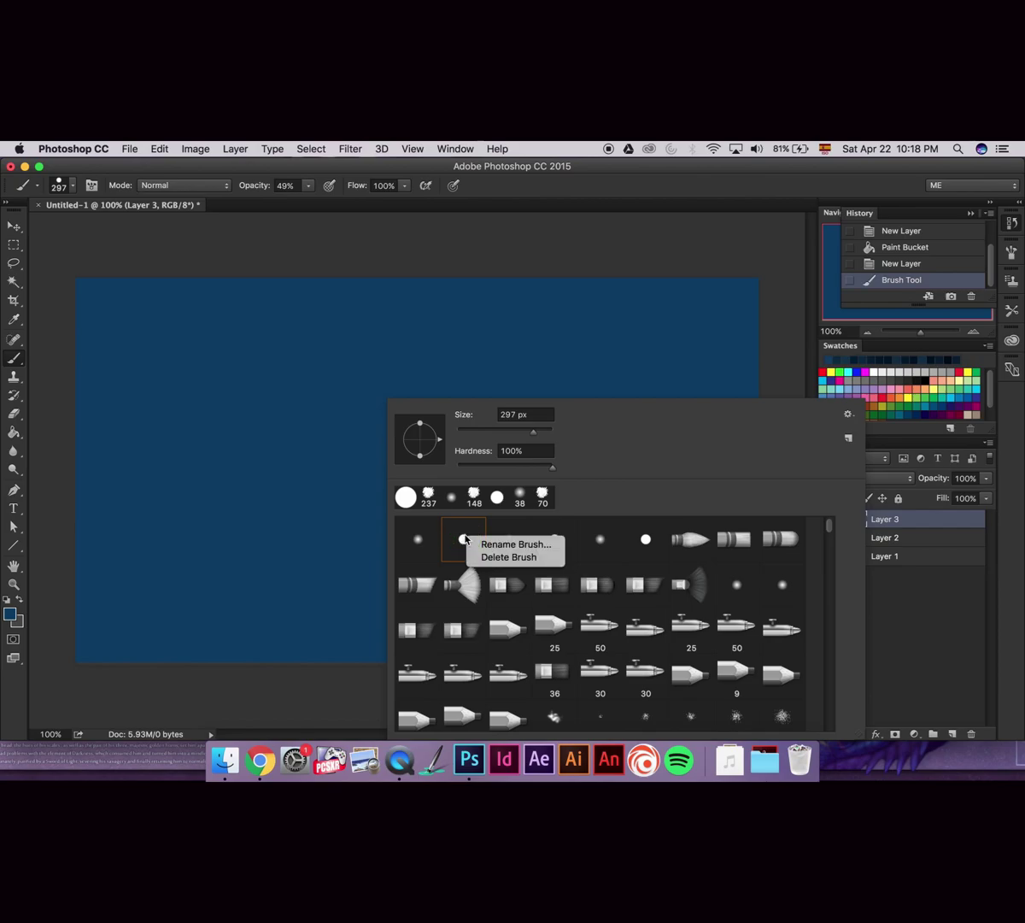
left_click(480, 544)
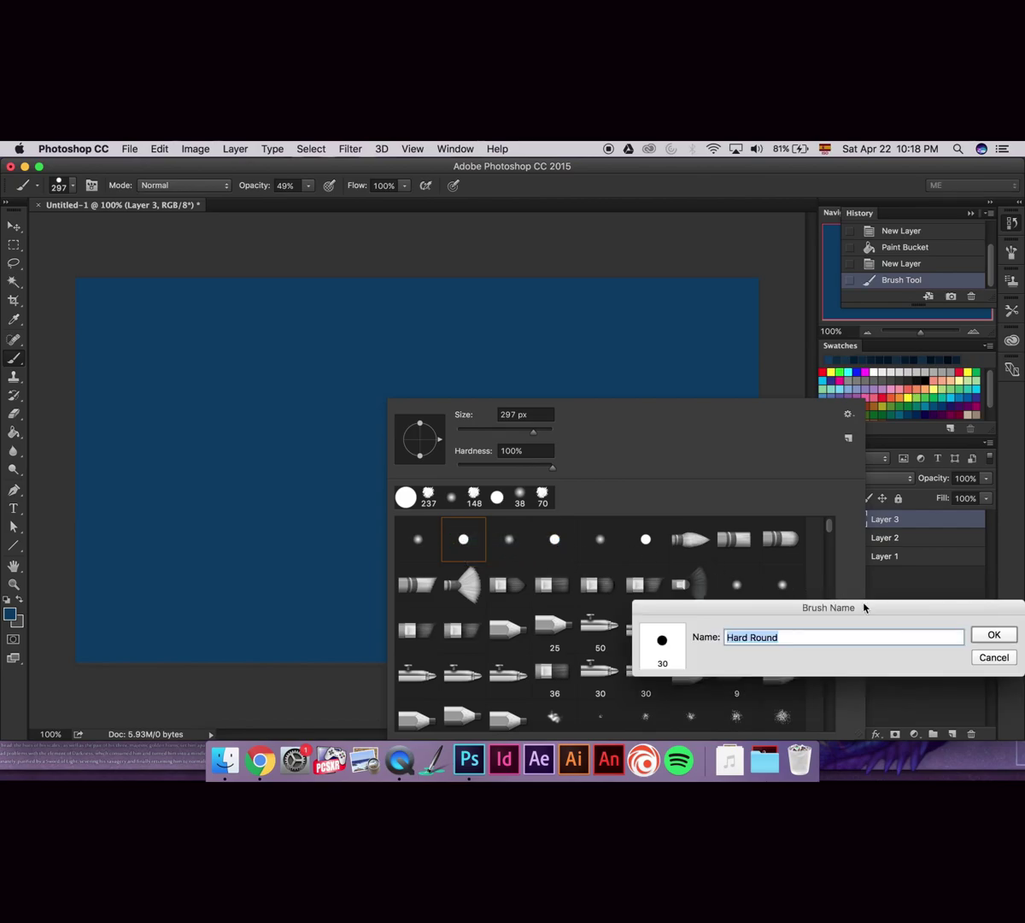
left_click(991, 635)
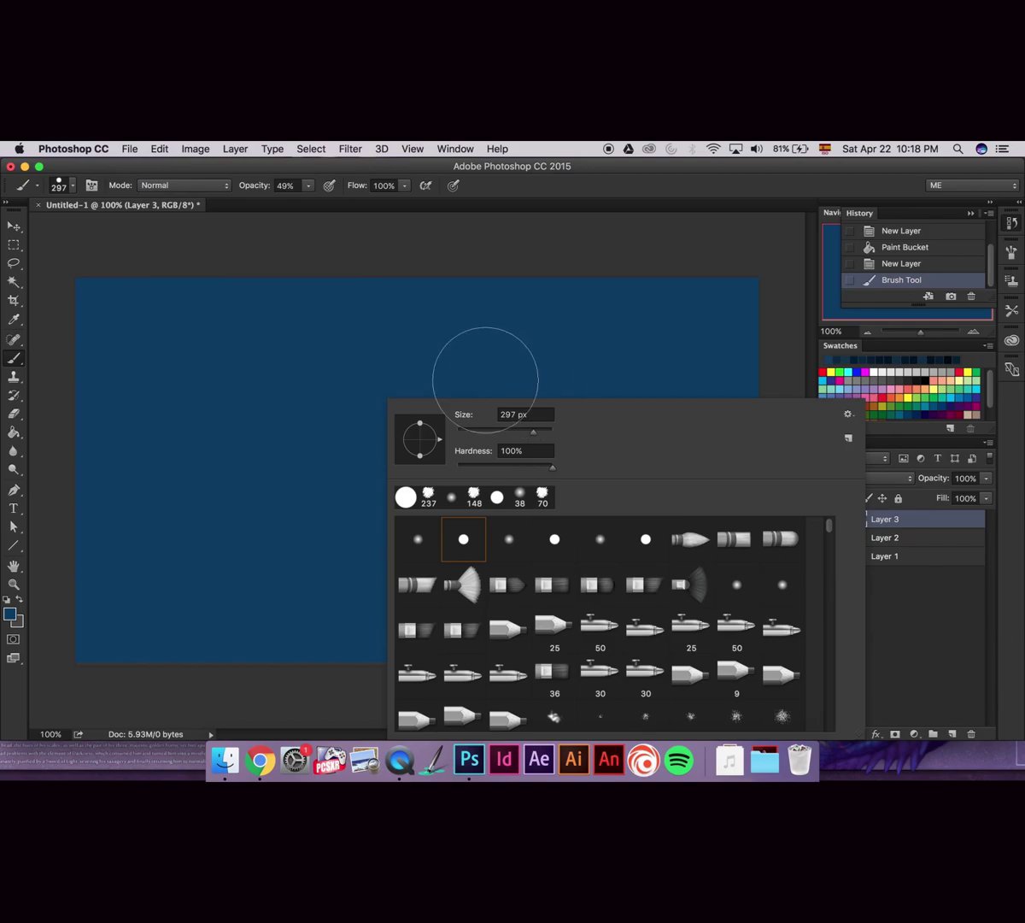
left_click(308, 191)
Raise the brush opacity and flow to 100%
left_click_drag(320, 202, 405, 199)
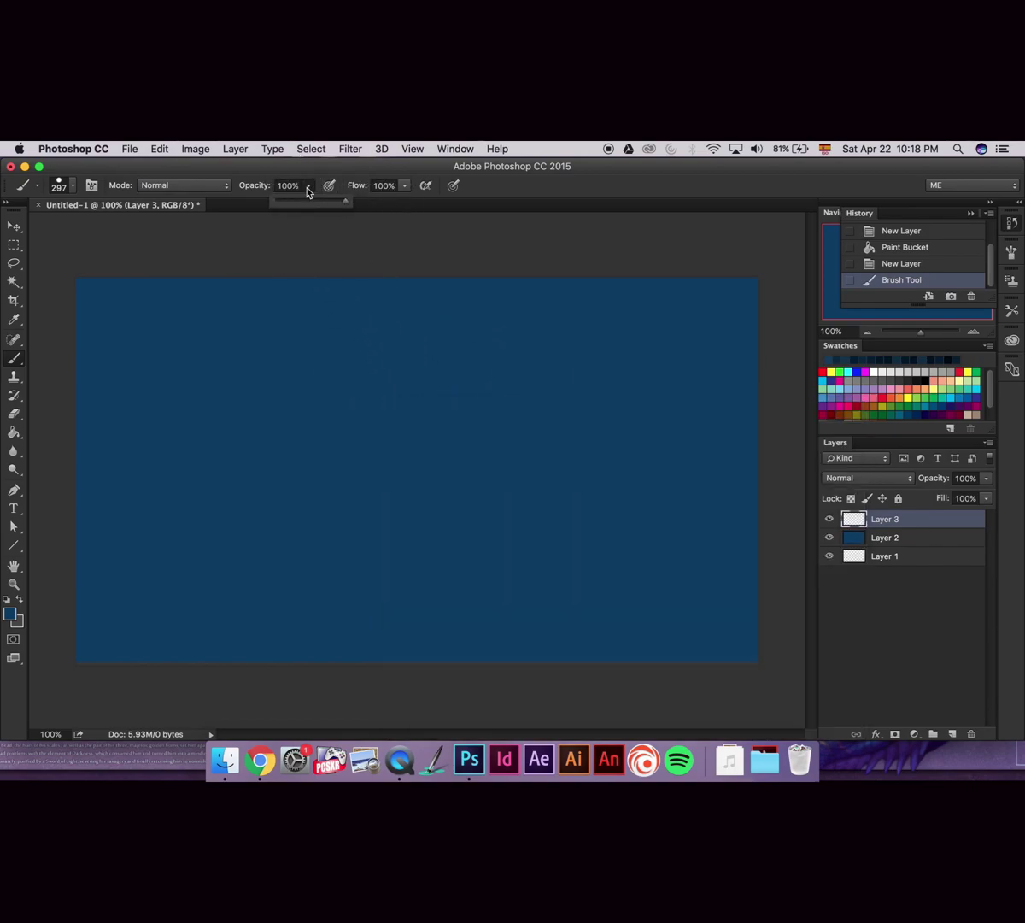
left_click(405, 186)
left_click(491, 172)
Paint a deep orange (ea7602) blob on the left of the canvas
left_click(923, 386)
mouse_move(221, 432)
left_mouse_down()
mouse_move(257, 401)
mouse_move(246, 452)
mouse_move(258, 426)
mouse_move(231, 410)
mouse_move(286, 419)
mouse_move(282, 432)
left_mouse_up()
left_click(902, 394)
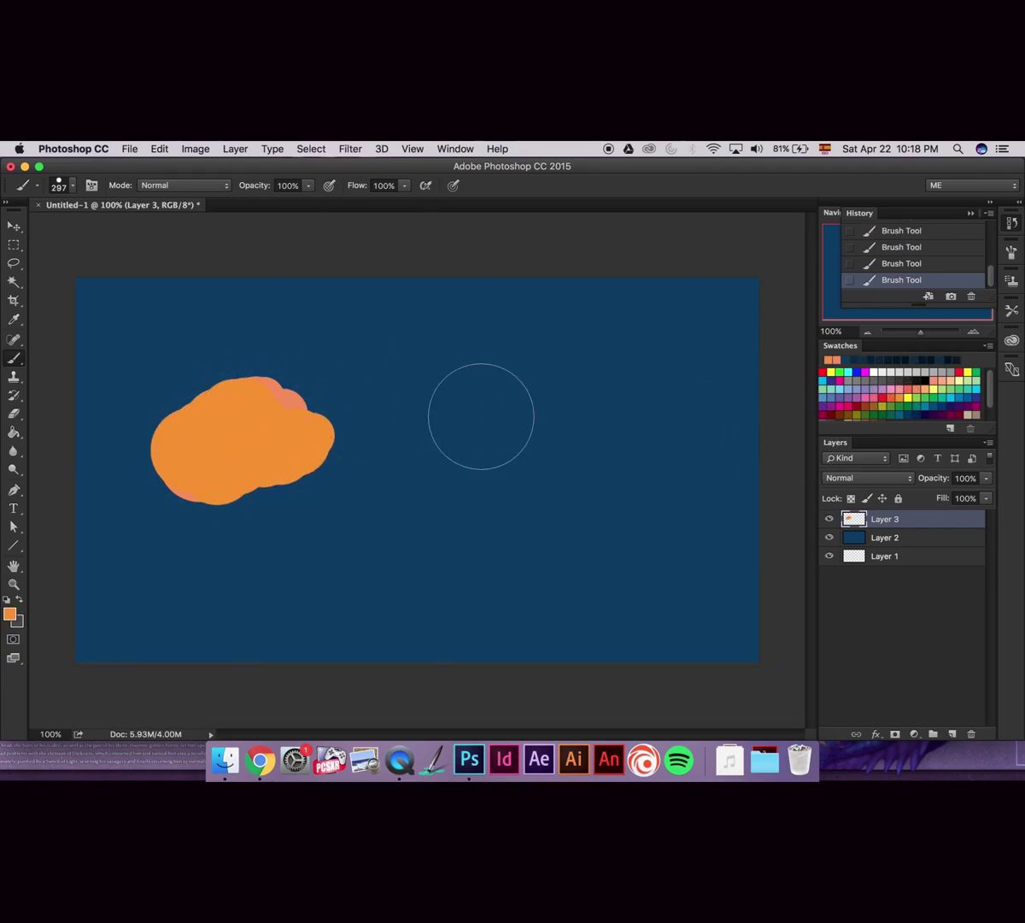
left_click(10, 614)
left_click(370, 393)
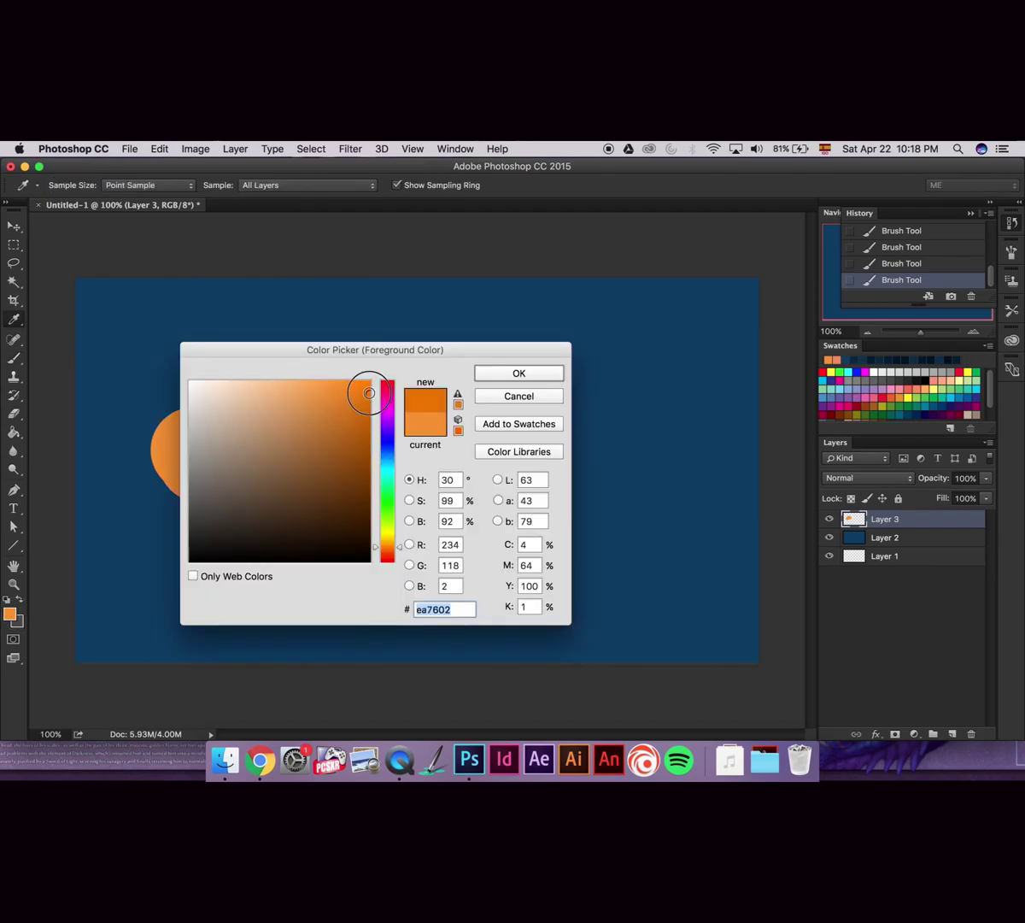
left_click(479, 373)
mouse_move(184, 444)
left_mouse_down()
mouse_move(291, 394)
mouse_move(291, 424)
left_mouse_up()
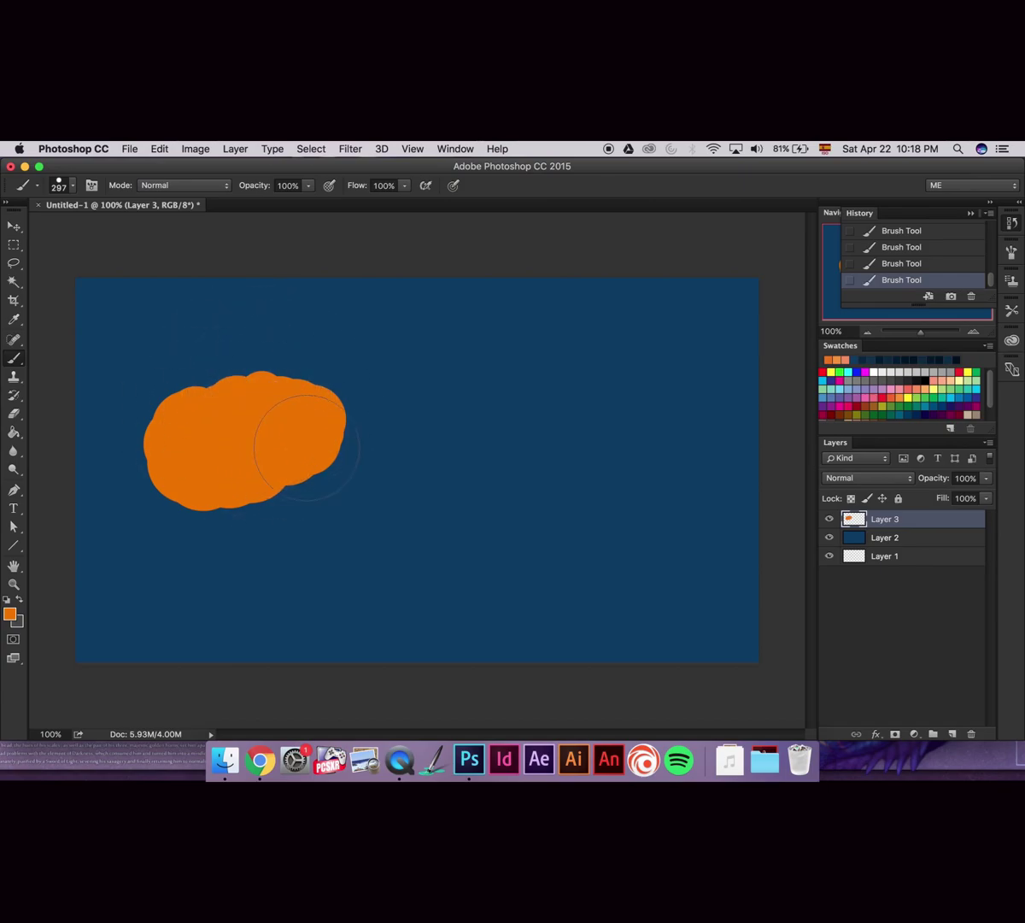
Paint a round teal blob right of the orange one, plus bridging dabs
left_click(948, 393)
mouse_move(525, 419)
left_mouse_down()
mouse_move(488, 476)
mouse_move(453, 406)
left_mouse_up()
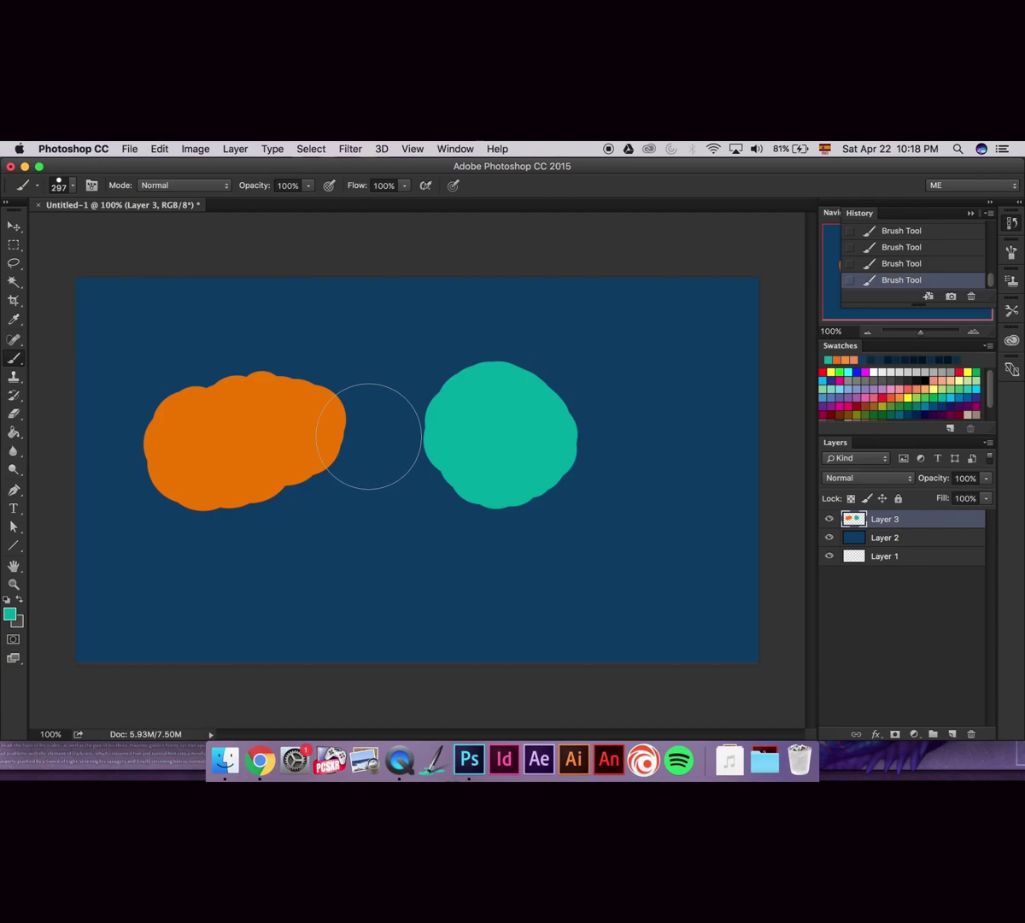
left_click(341, 422, "alt")
left_click_drag(333, 425, 359, 436)
left_click(445, 432, "alt")
left_click_drag(431, 434, 414, 436)
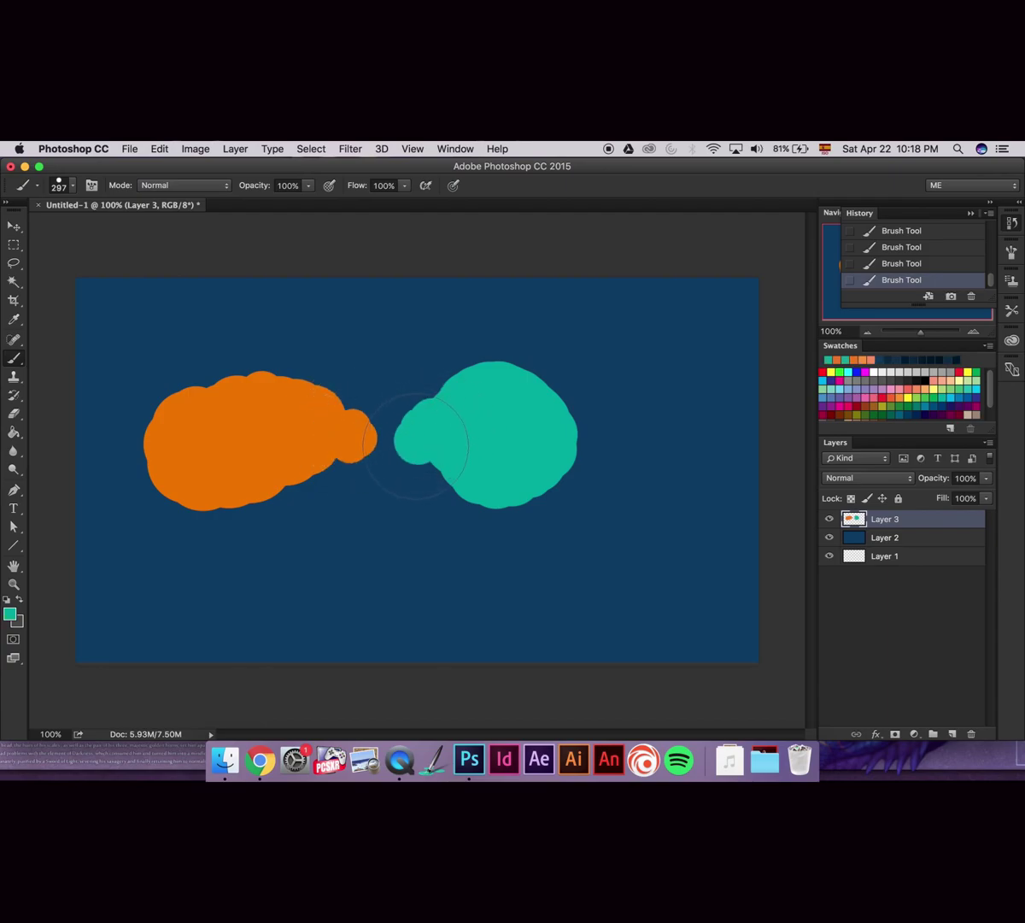
left_click(343, 431, "alt")
left_click_drag(350, 436, 389, 438)
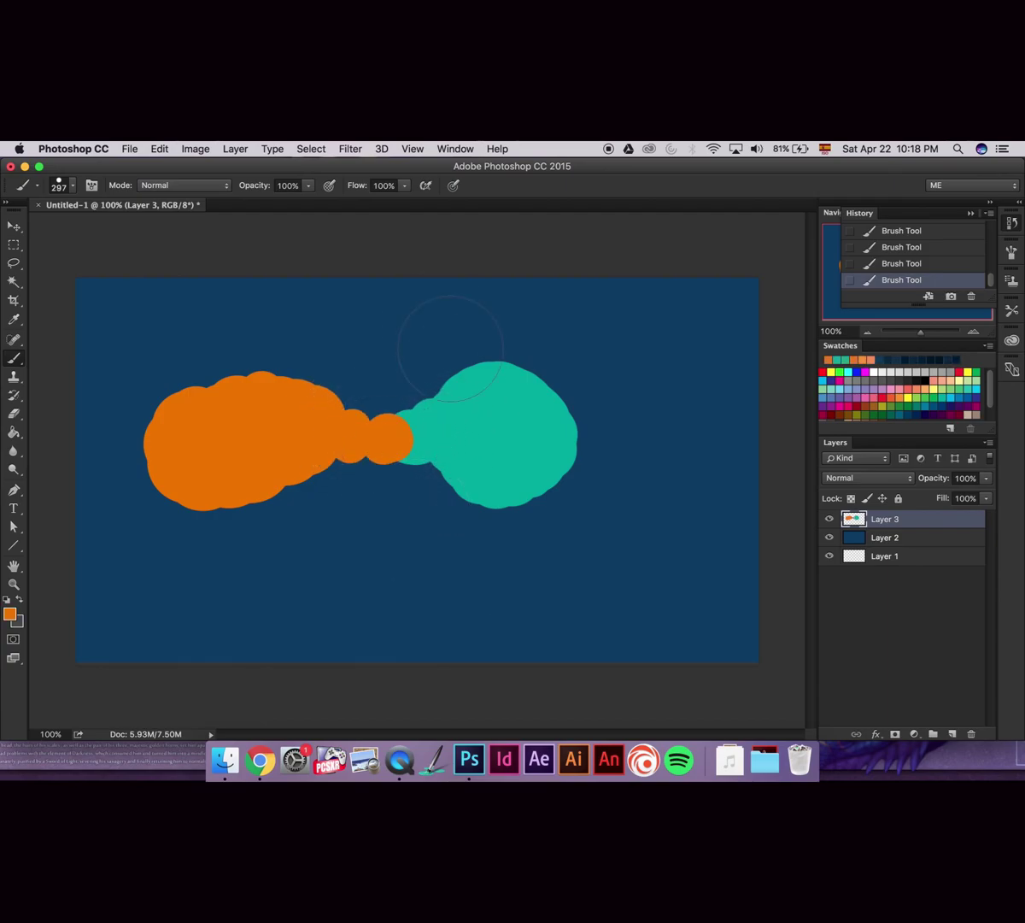
Undo the bridging dabs while keeping the orange and teal blobs, and start Free Transform
key("super+alt+z")
key("super+alt+z")
key("super+alt+z")
key("super+alt+z")
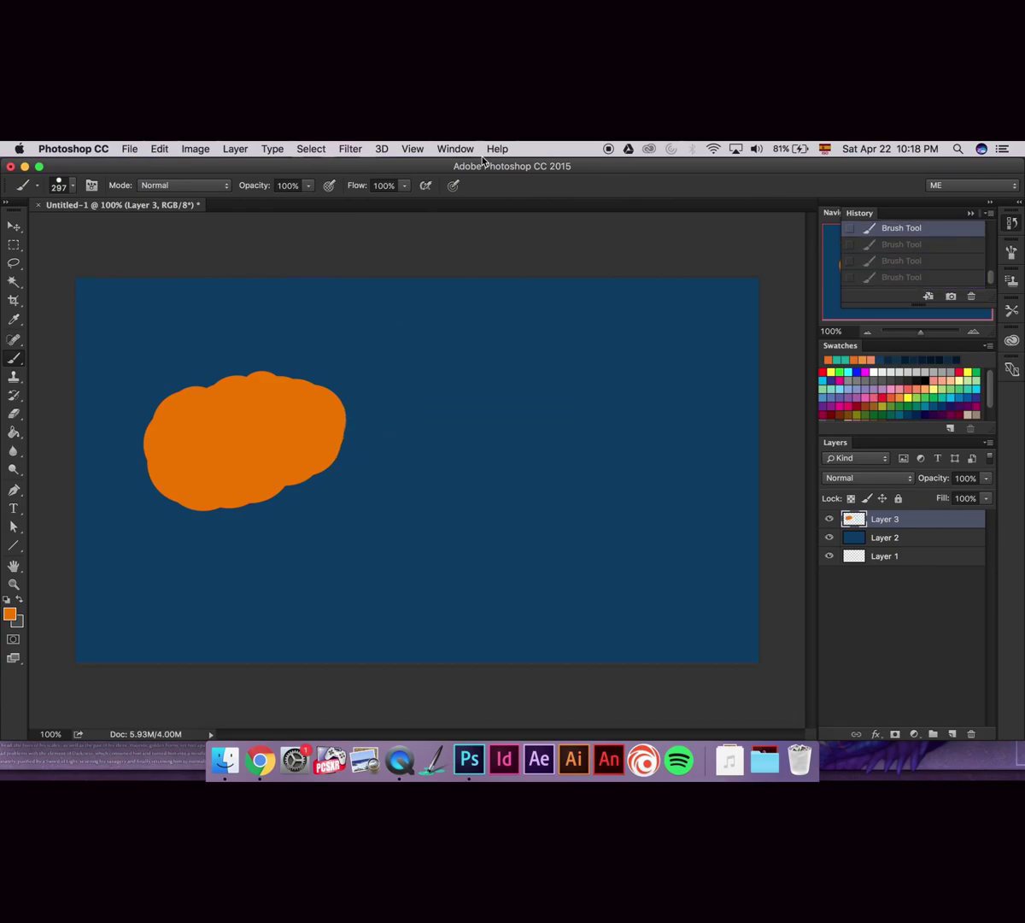
key("super+shift+z")
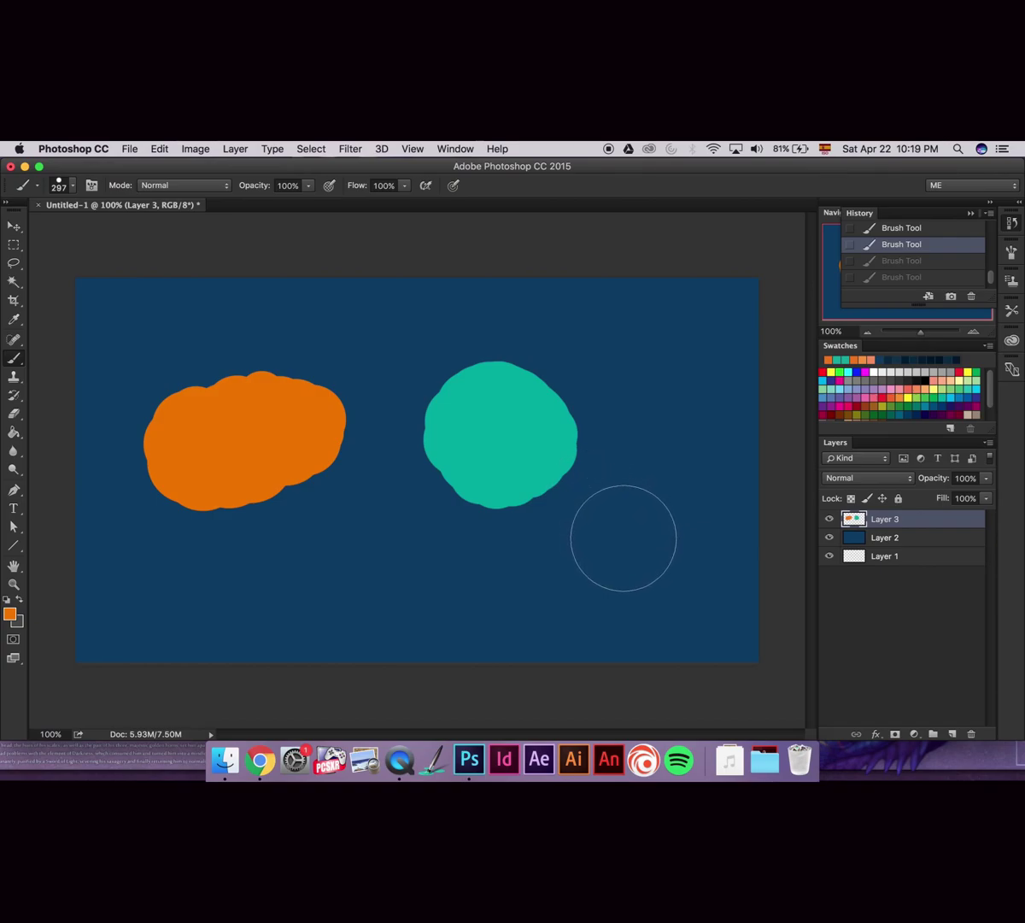
key("super+t")
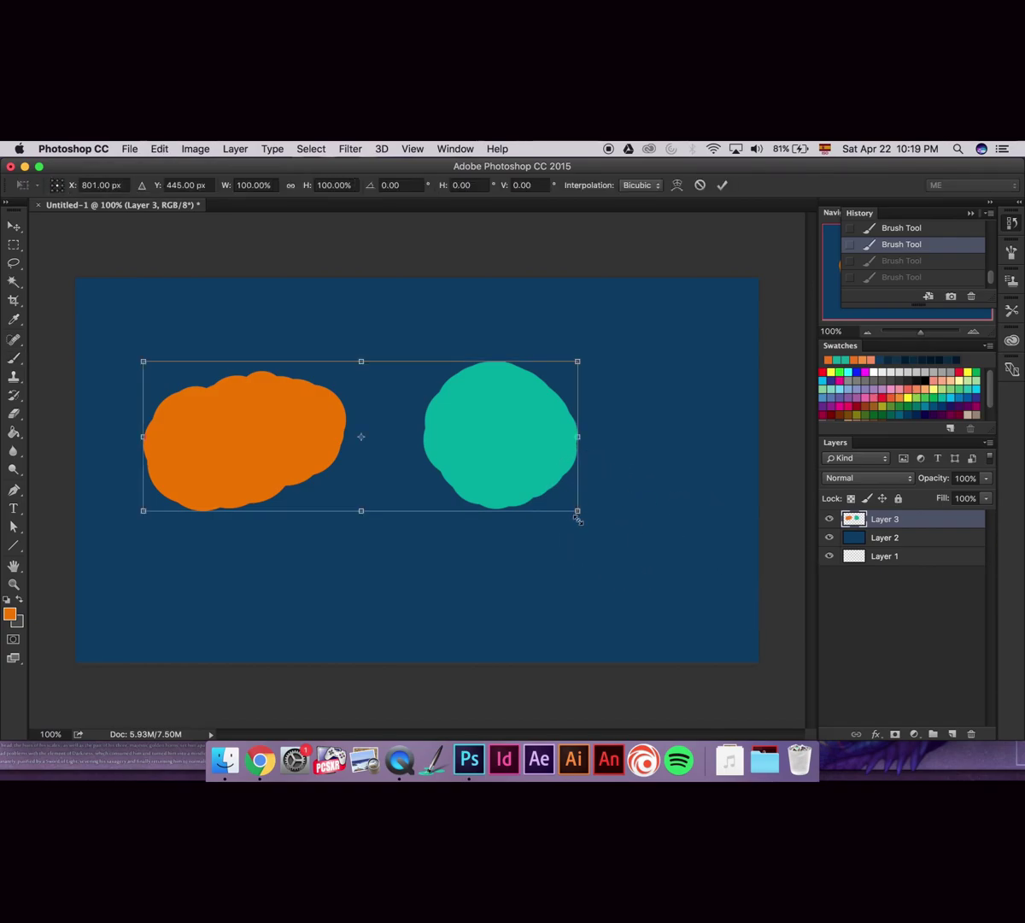
Scale the blob pair to about 66%, duplicate it into two rows, and merge into Layer 3
left_click_drag(580, 518, 716, 561)
left_click(723, 185)
key("v")
left_click_drag(556, 552, 376, 570)
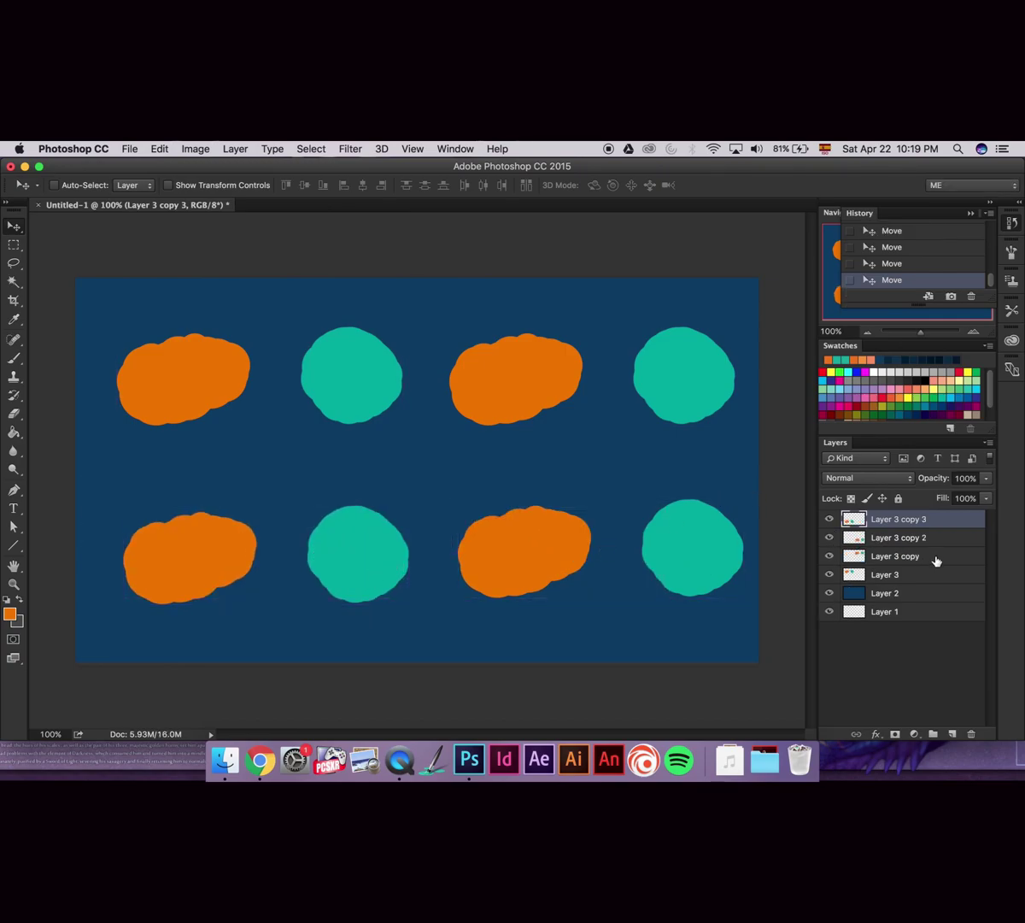
key("super+e")
key("super+e")
key("super+e")
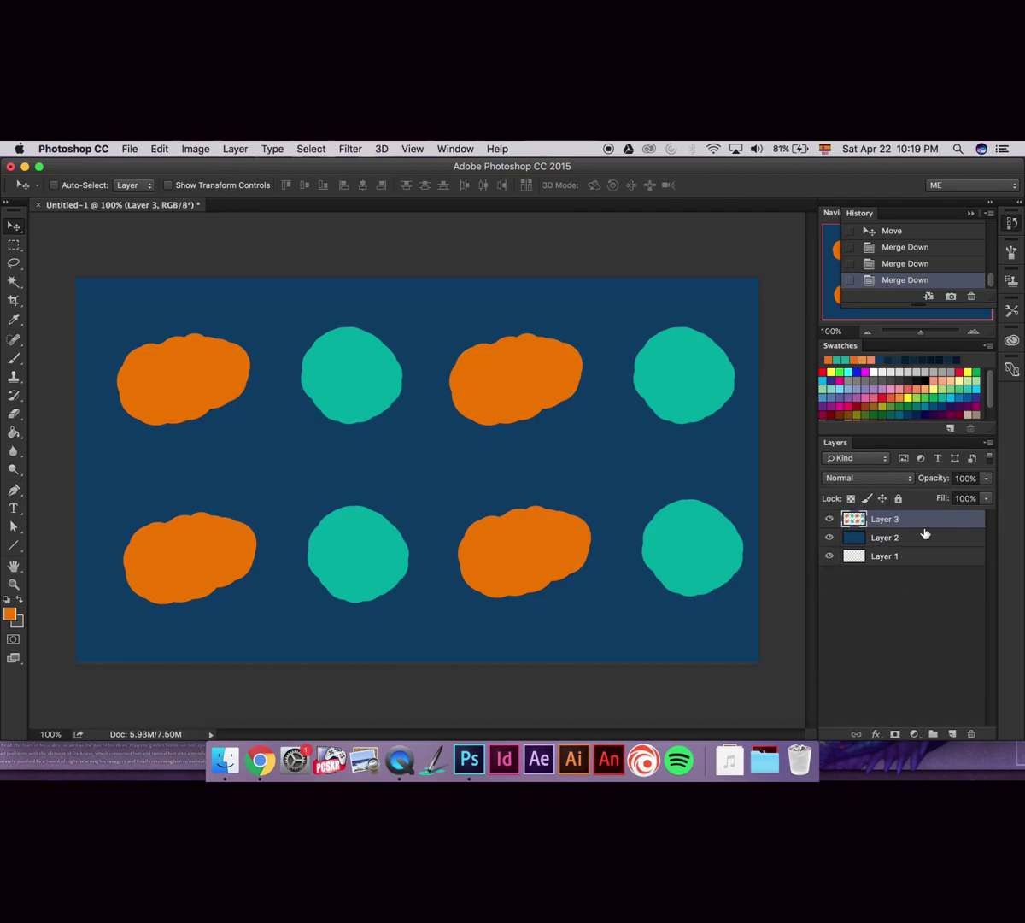
key("alt+bracketleft")
Lock the background Layer 2 and return to Layer 3 with the Brush tool
left_click(898, 498)
key("alt+bracketright")
key("b")
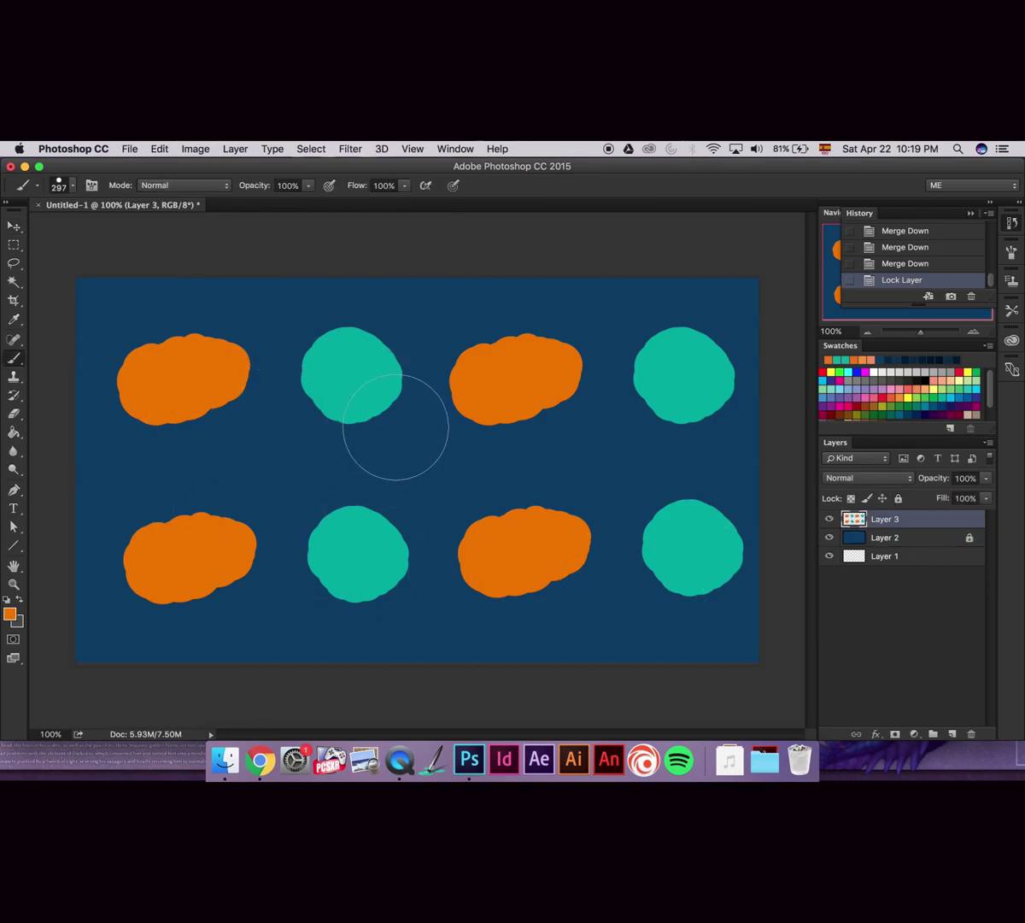
Set the brush to 50% opacity and 74% flow
left_click(309, 185)
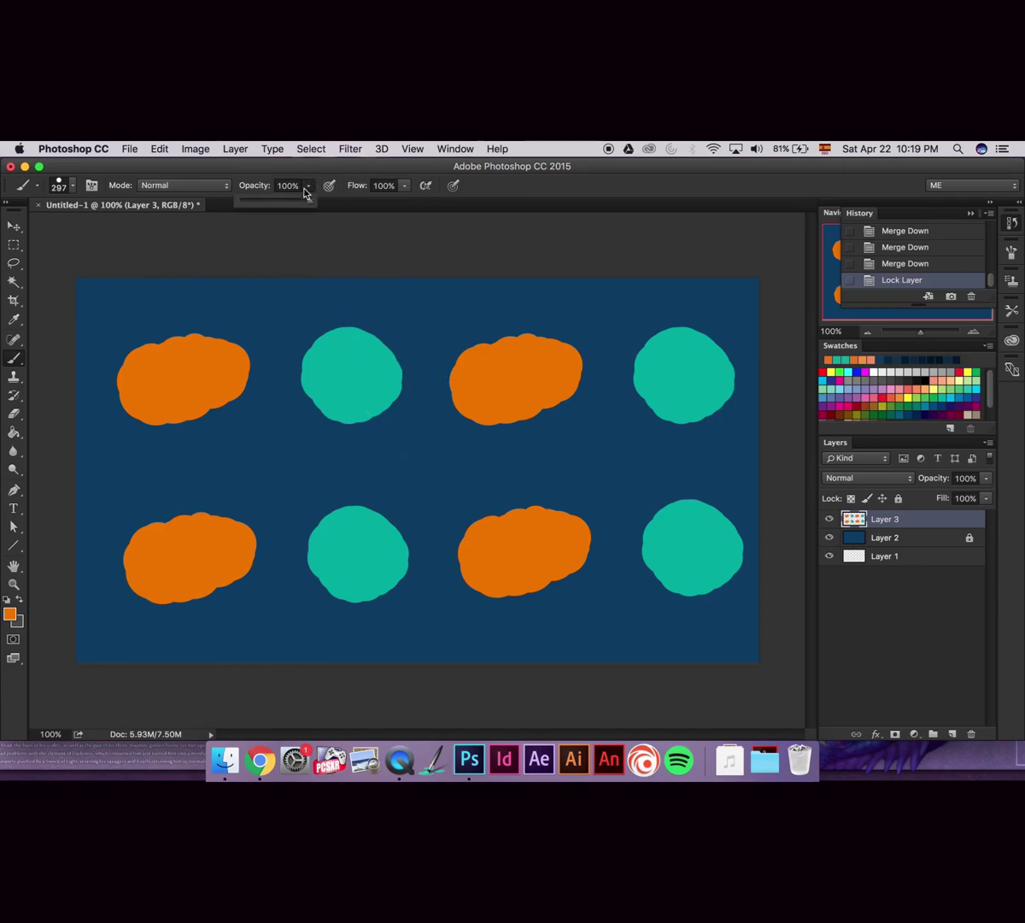
left_click_drag(299, 206, 275, 209)
left_click(405, 187)
left_click_drag(412, 202, 388, 203)
left_click(269, 204)
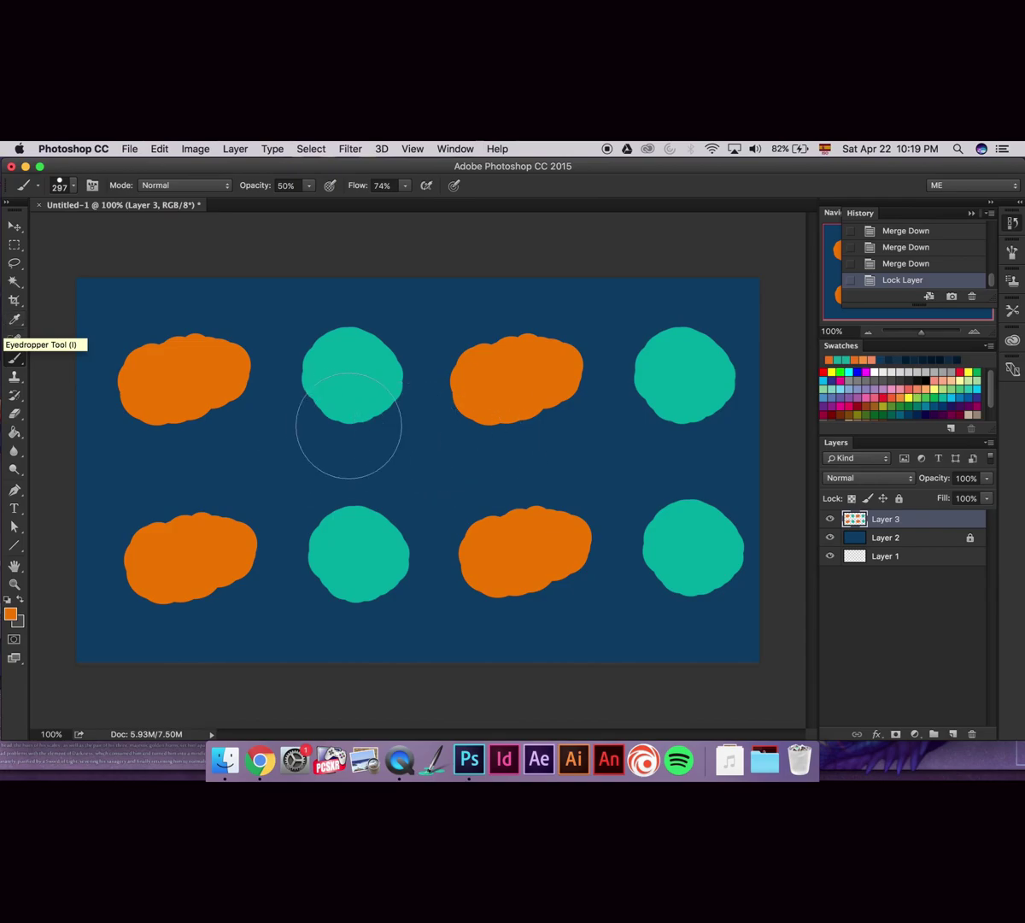
Build up soft orange dabs beside the top-left orange blob, then add a sampled teal dab between
key("i")
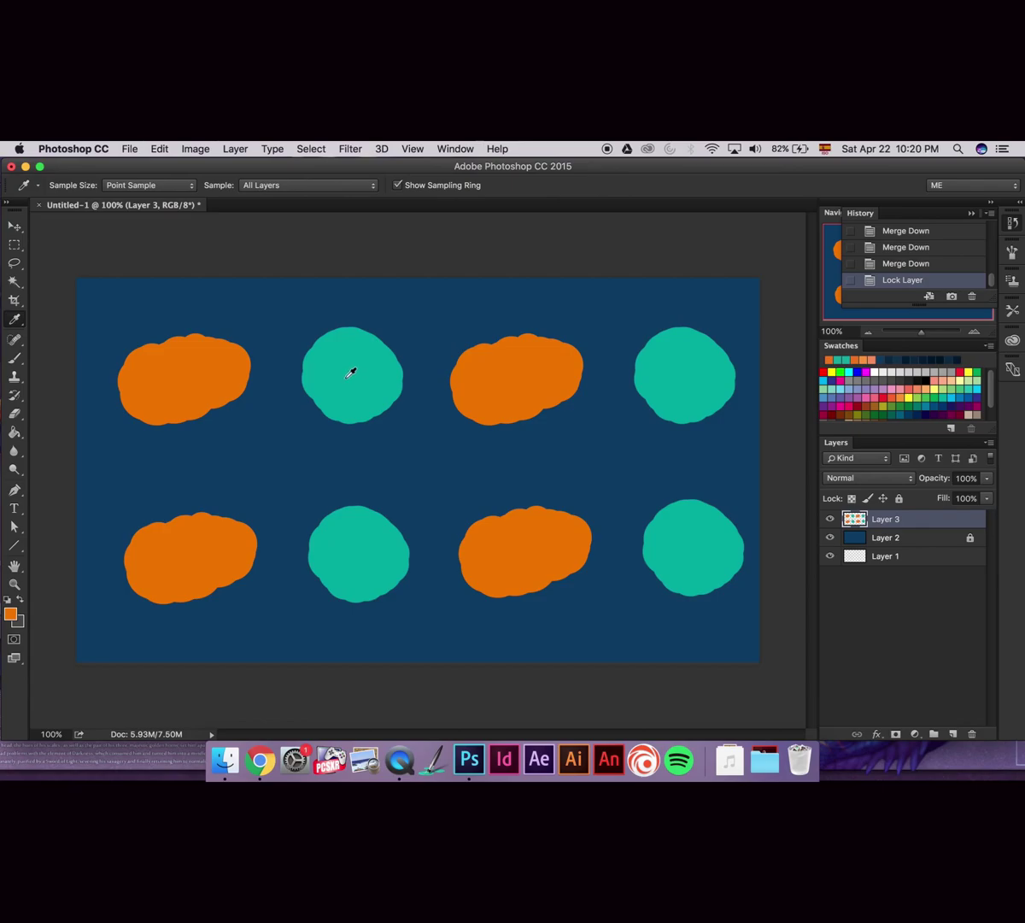
key("b")
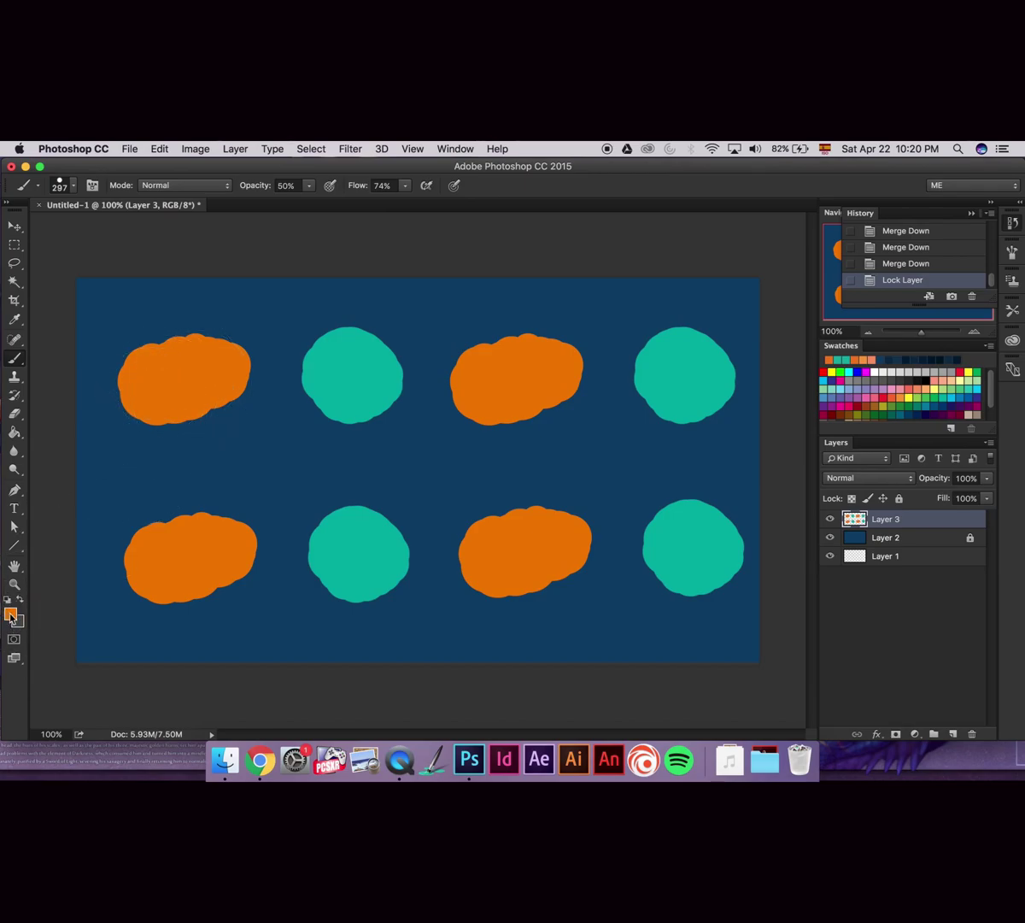
left_click(252, 369)
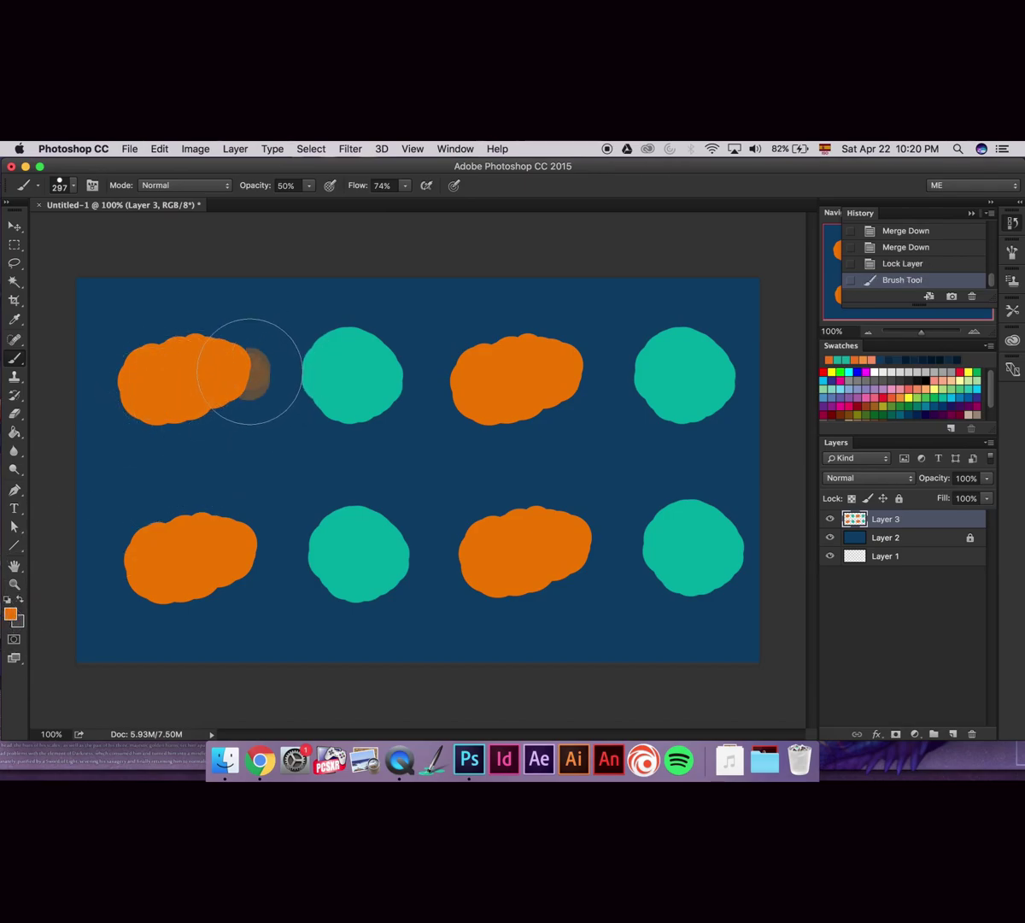
left_click(247, 371)
left_click(245, 371)
left_click(243, 372)
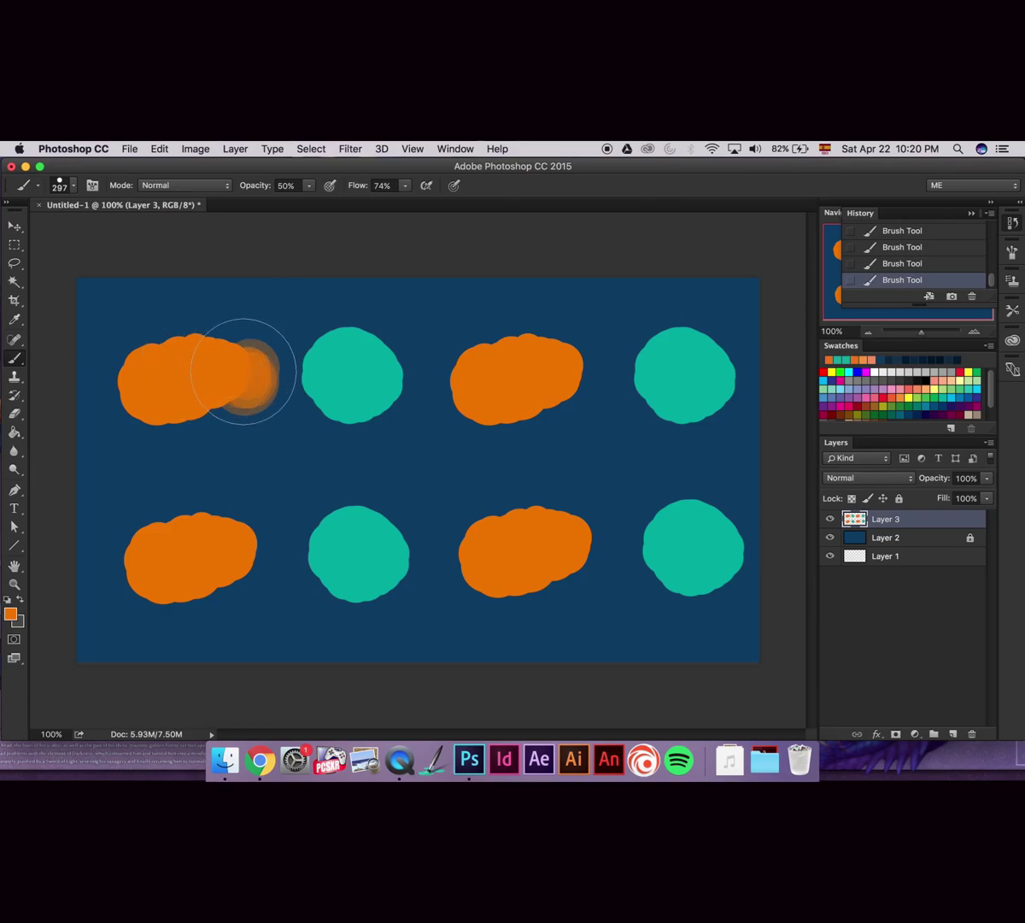
left_click(305, 381, "alt")
left_click(295, 380)
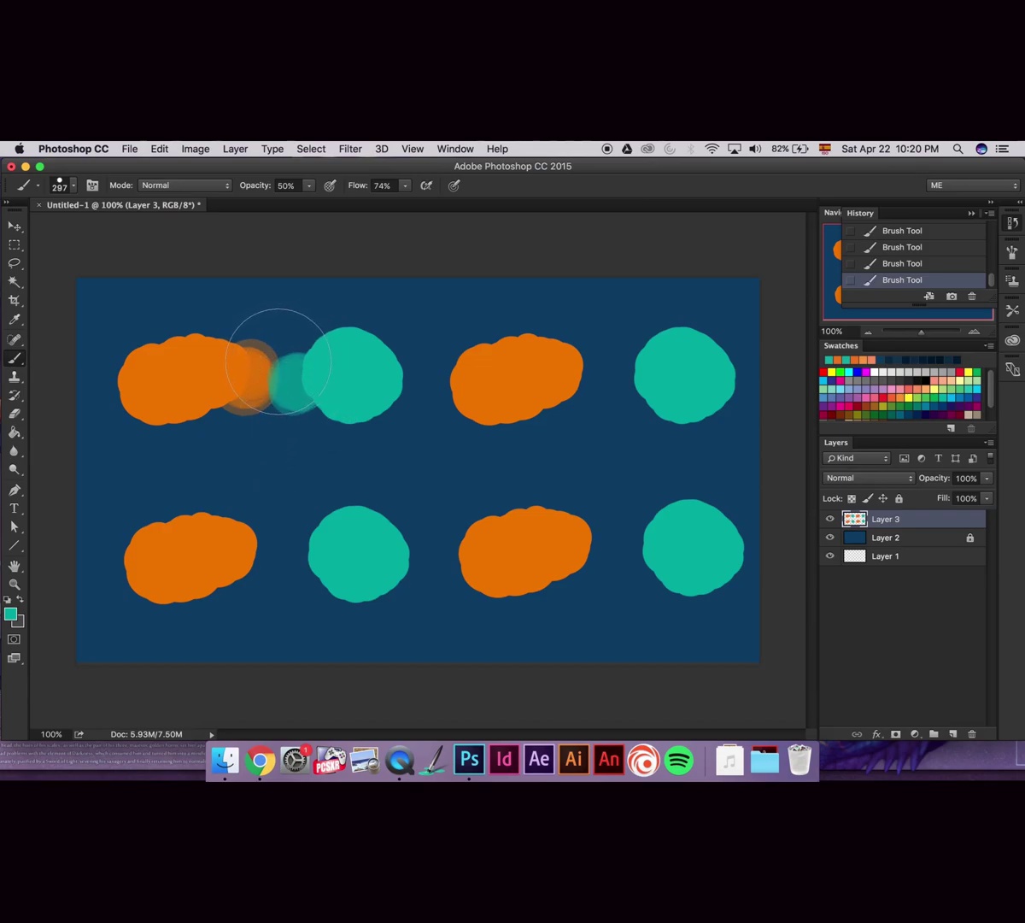
Zoom in on the top-left pair and paint a grey-green dab over the overlap
key("z")
left_click_drag(269, 363, 296, 355)
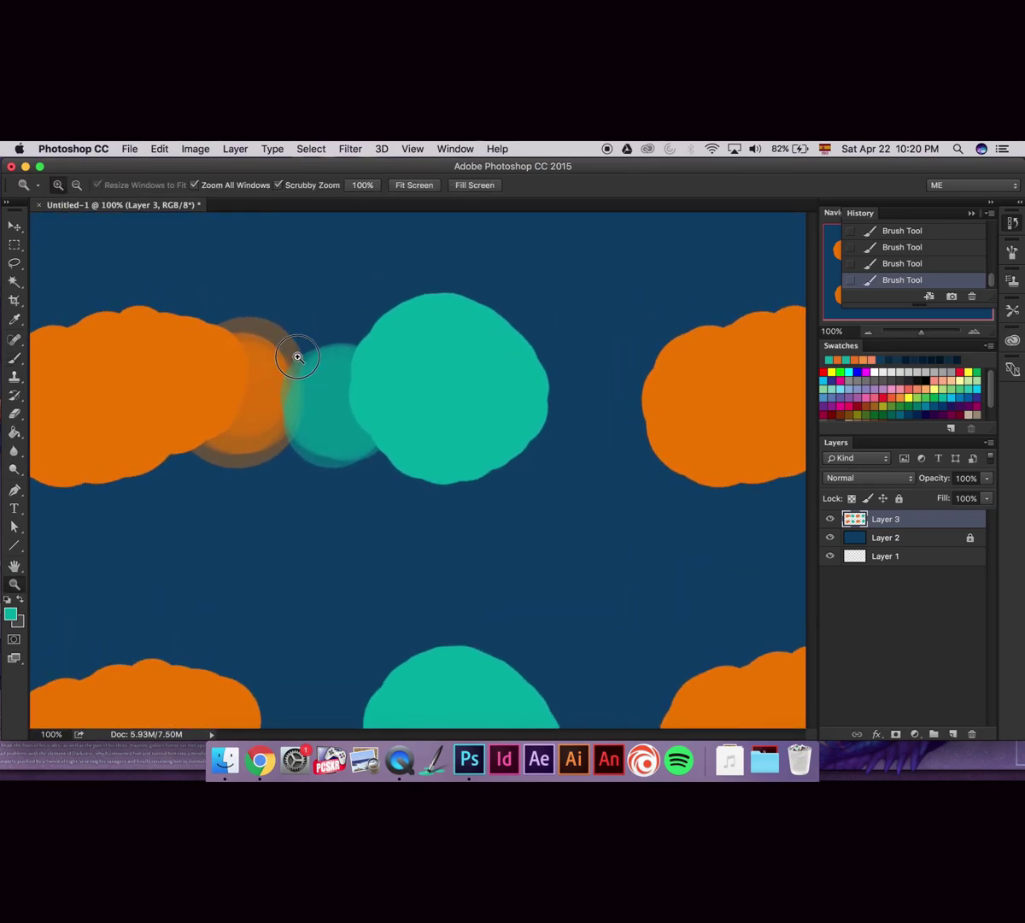
key("b")
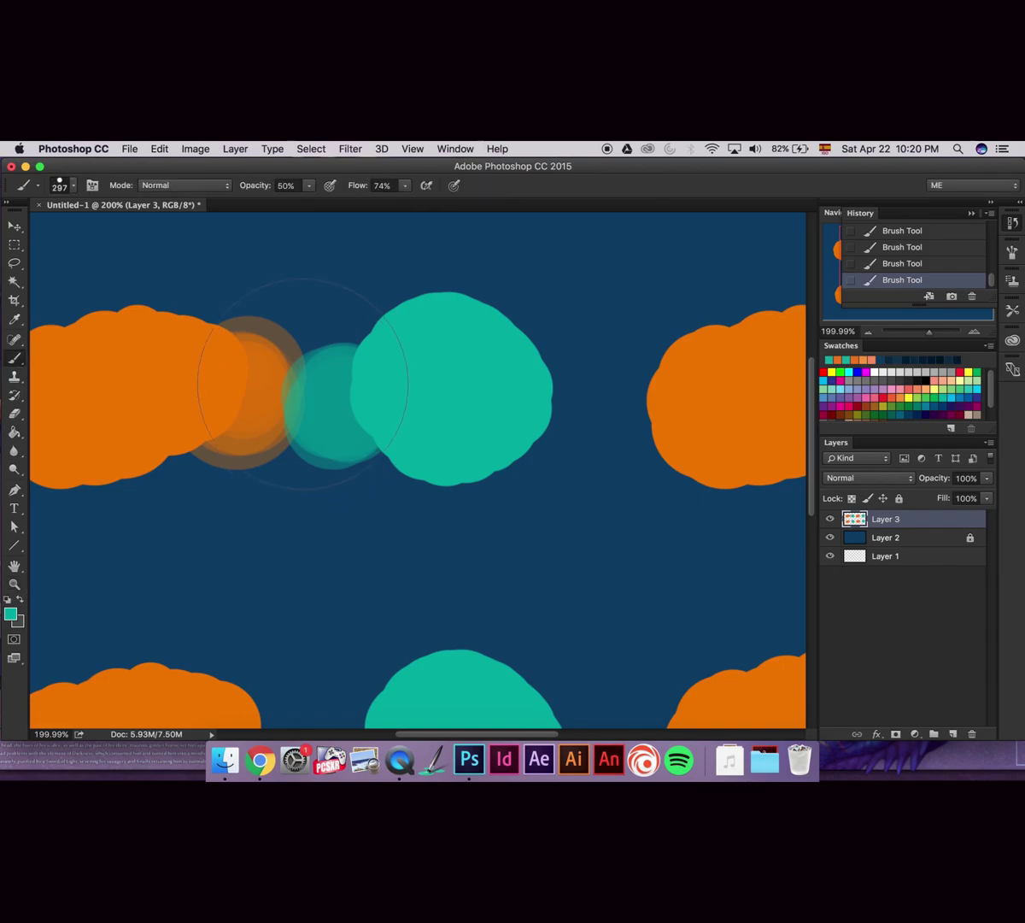
left_click(289, 383, "alt")
left_click(229, 380, "alt")
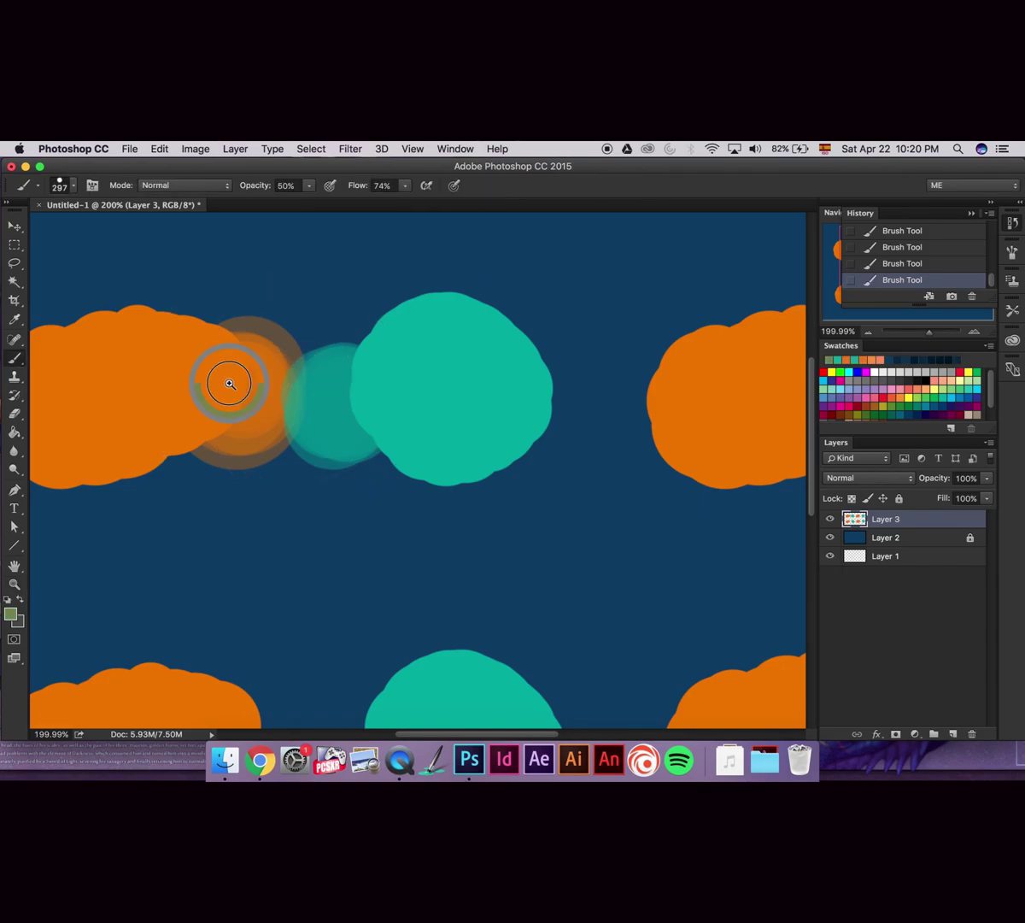
left_click(292, 379, "alt")
left_click_drag(291, 378, 289, 382)
left_click(288, 389, "alt")
left_click(287, 400)
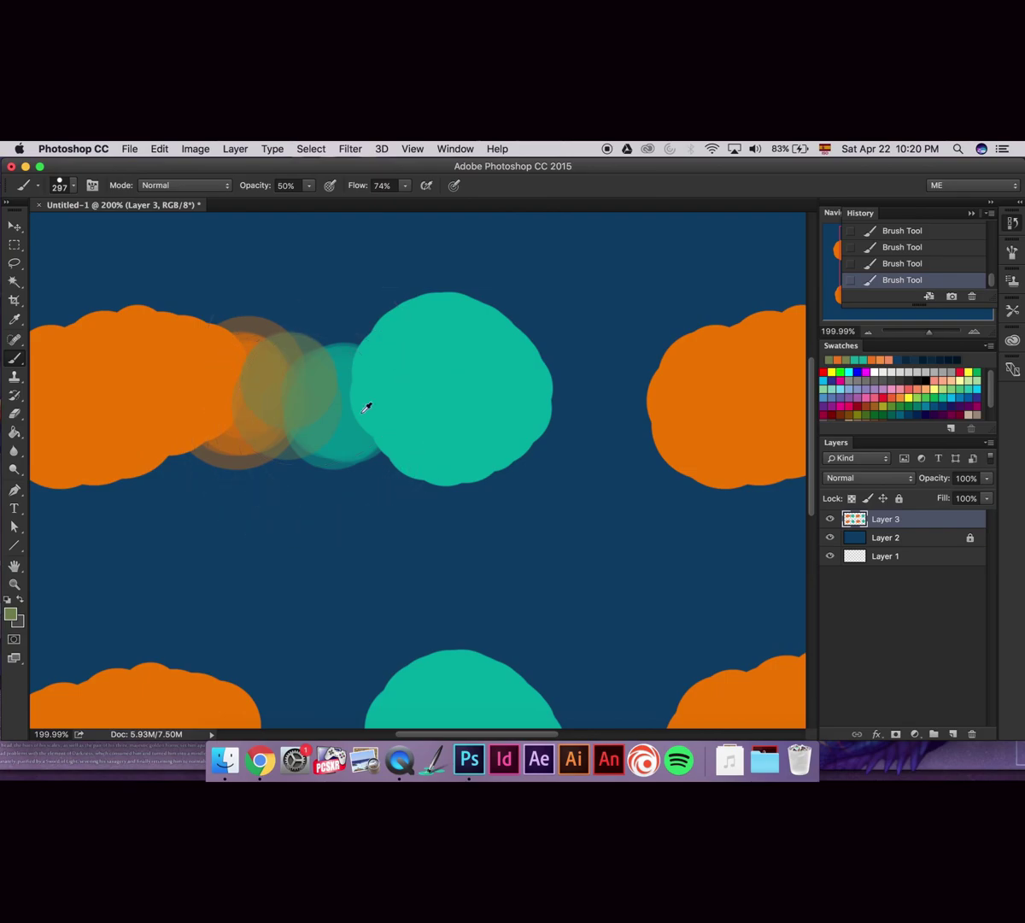
Brighten the blend with a semi-transparent orange dab sampled from the blob
left_click(241, 419, "alt")
left_click(216, 402, "alt")
left_click(231, 387)
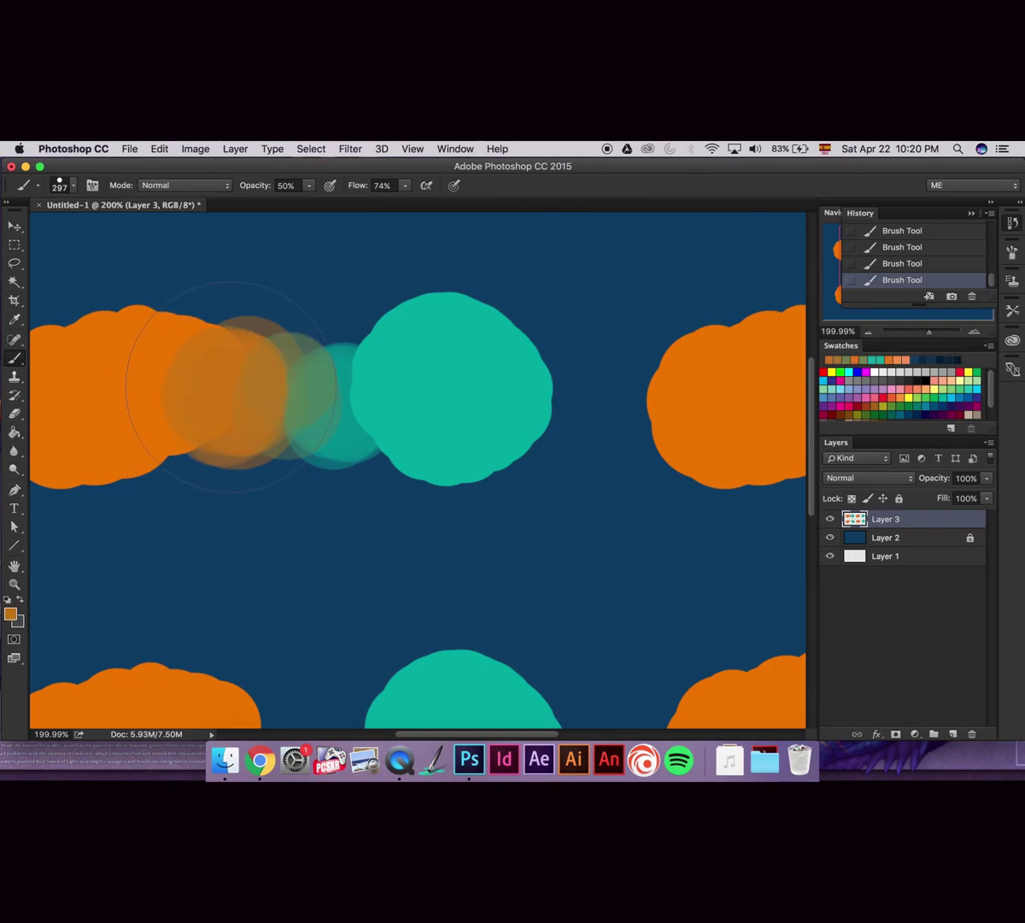
left_click(303, 390, "alt")
Paint soft teal-green across the blended gap, then zoom back out
left_click(340, 414, "alt")
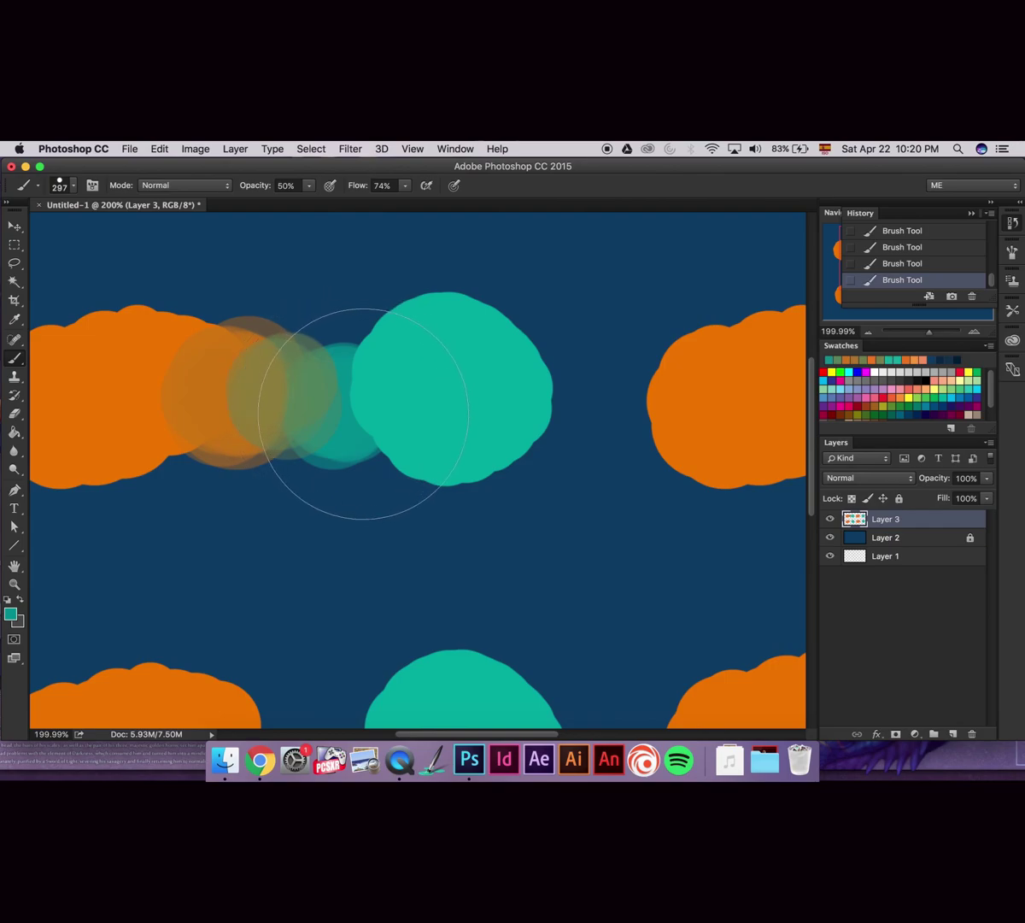
left_click(384, 391, "alt")
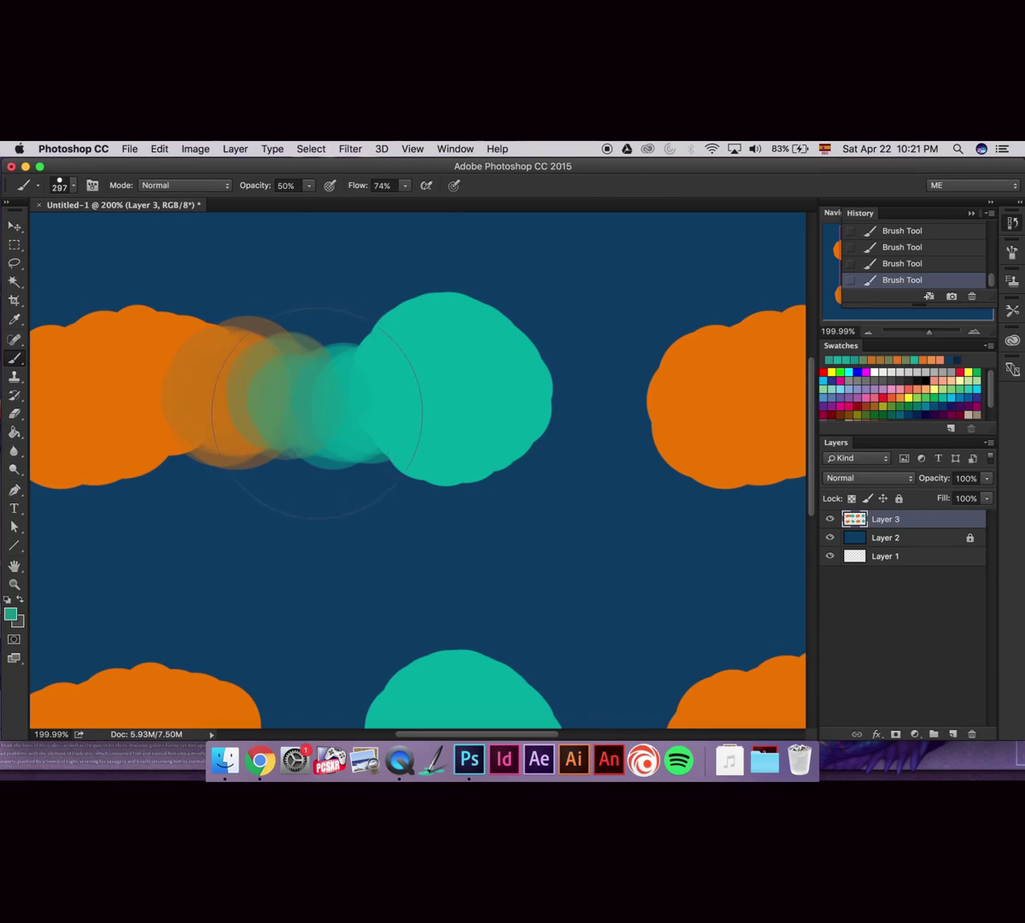
left_click(253, 394, "alt")
left_click(294, 402, "alt")
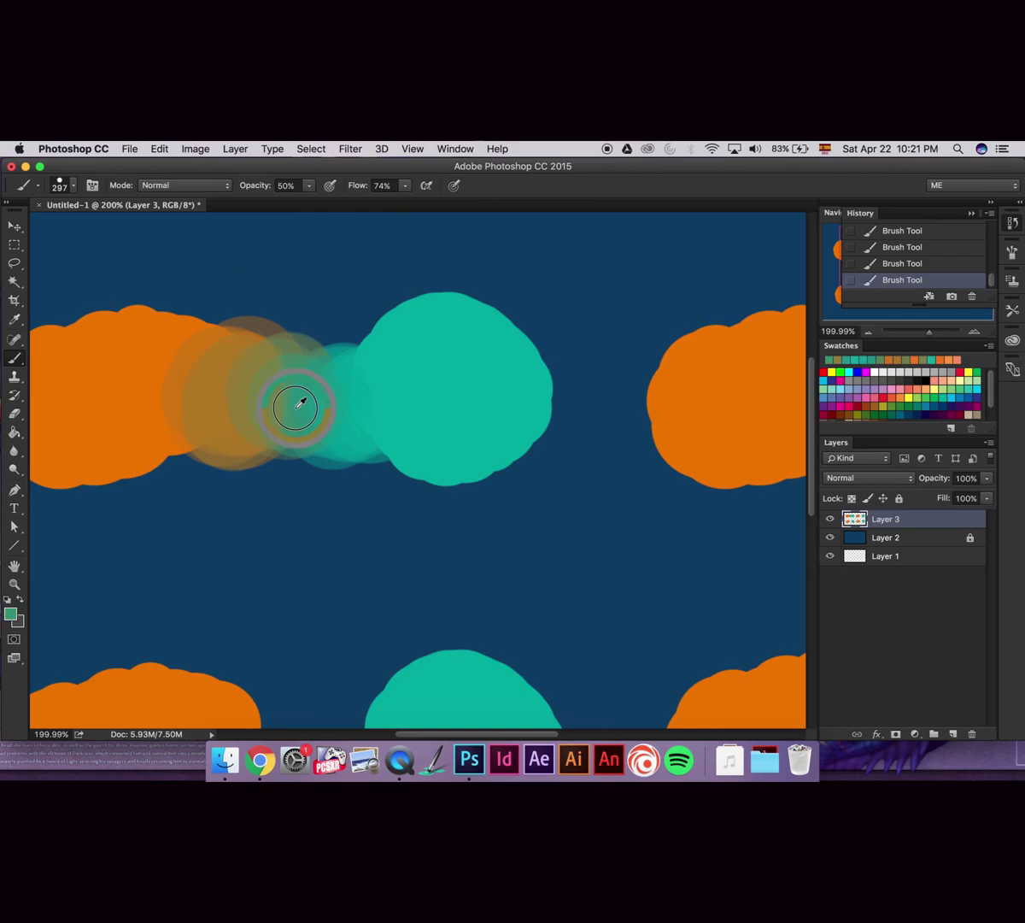
left_click_drag(292, 407, 401, 407)
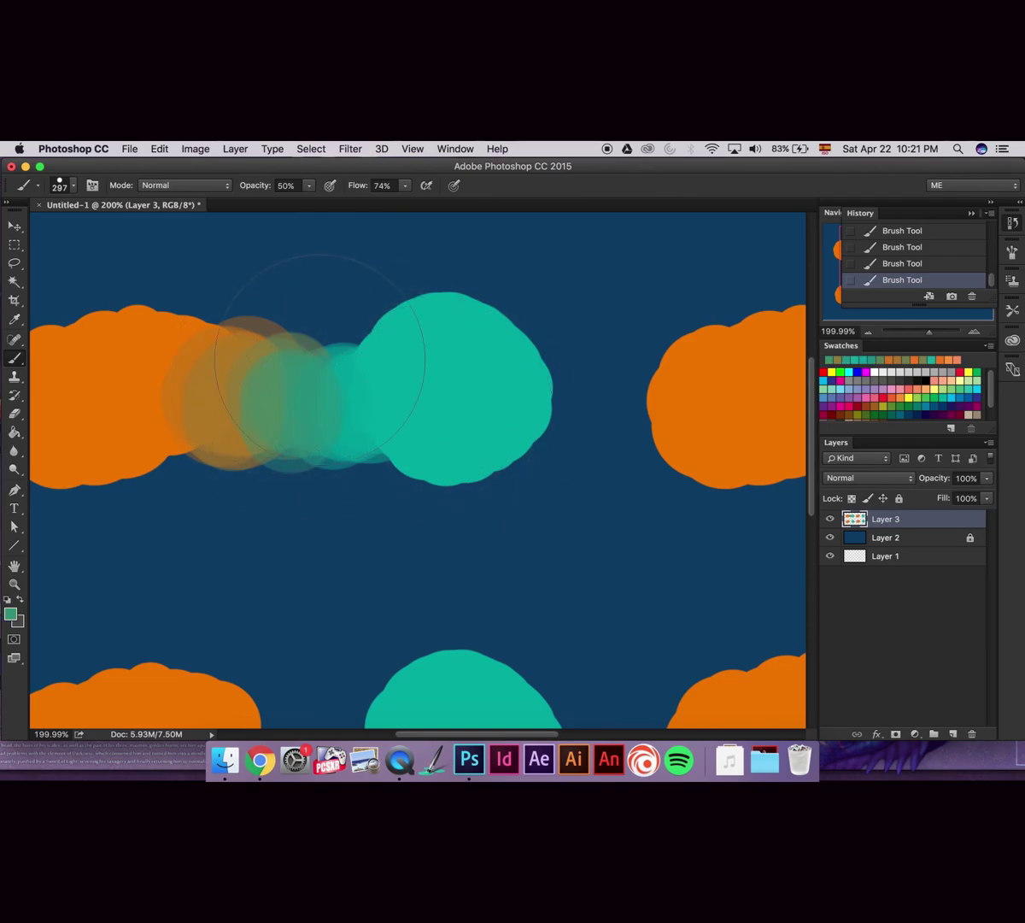
key("z")
mouse_move(434, 402)
left_mouse_down()
mouse_move(398, 403)
mouse_move(420, 412)
left_mouse_up()
Fit the canvas and switch to the Soft Round brush at 0% hardness, enlarged to 401 px
key("super+0")
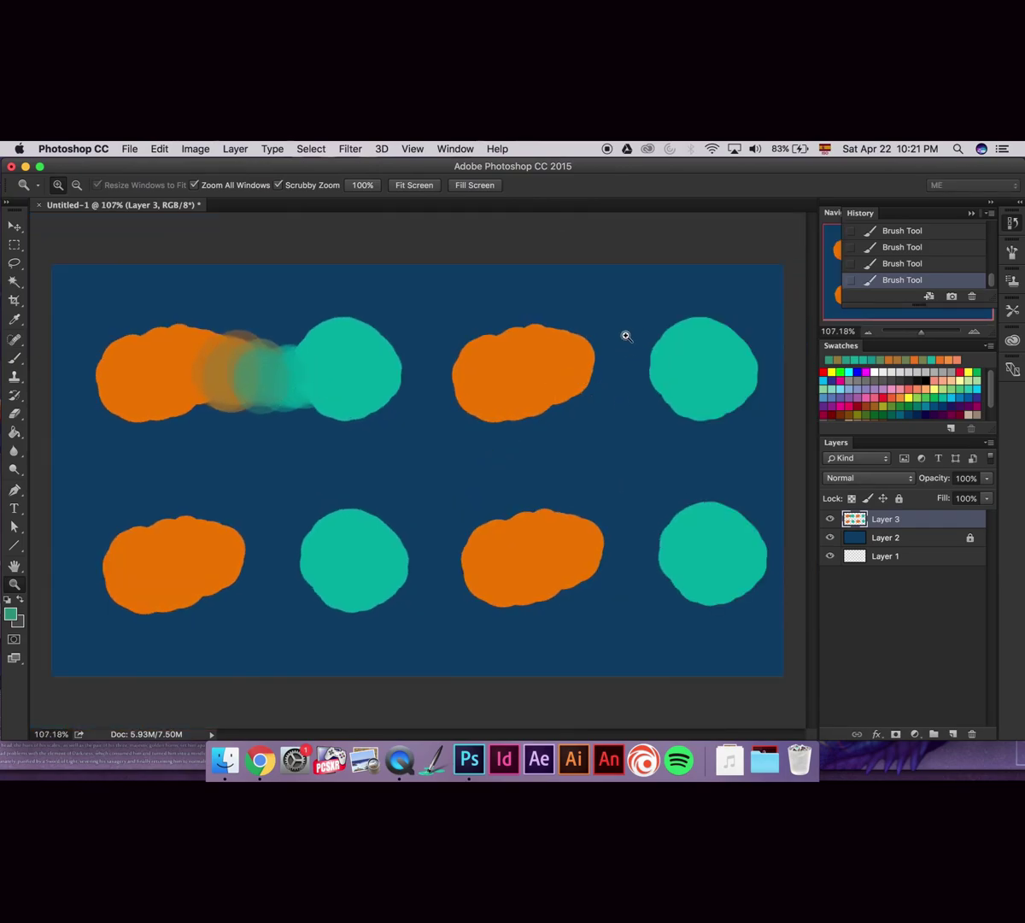
key("b")
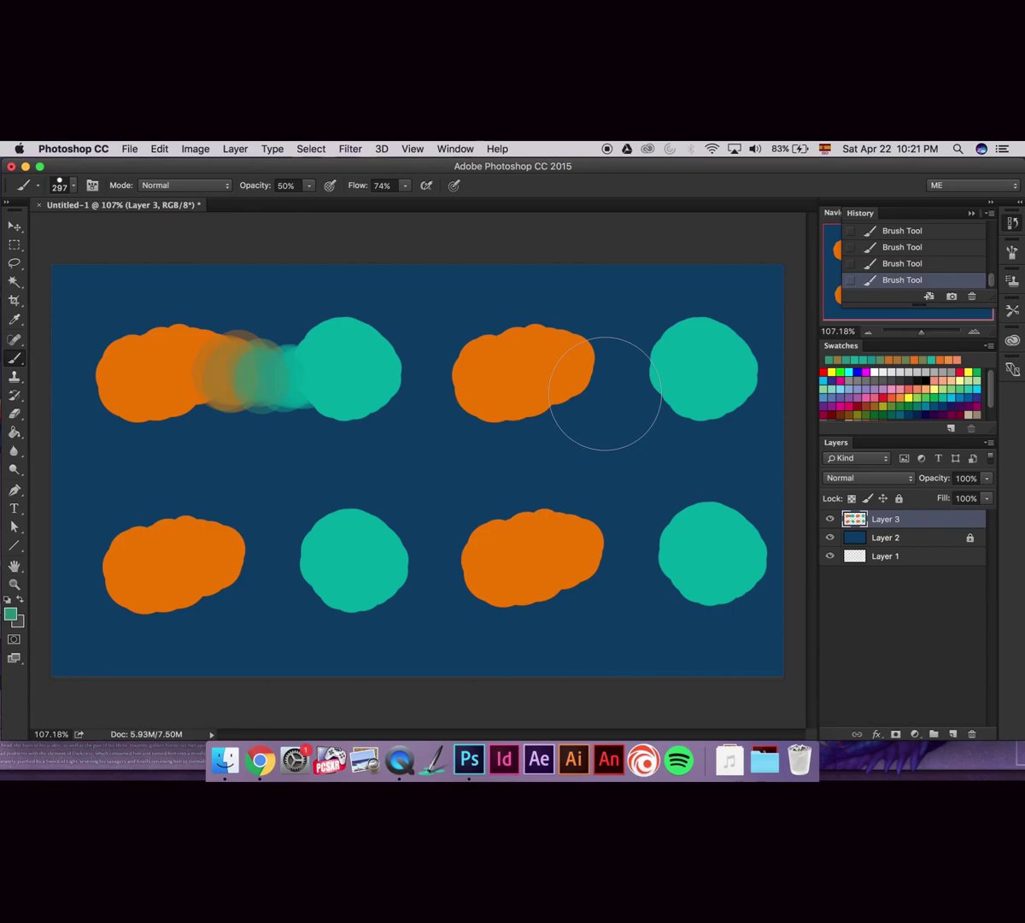
right_click(615, 397)
left_click(668, 511)
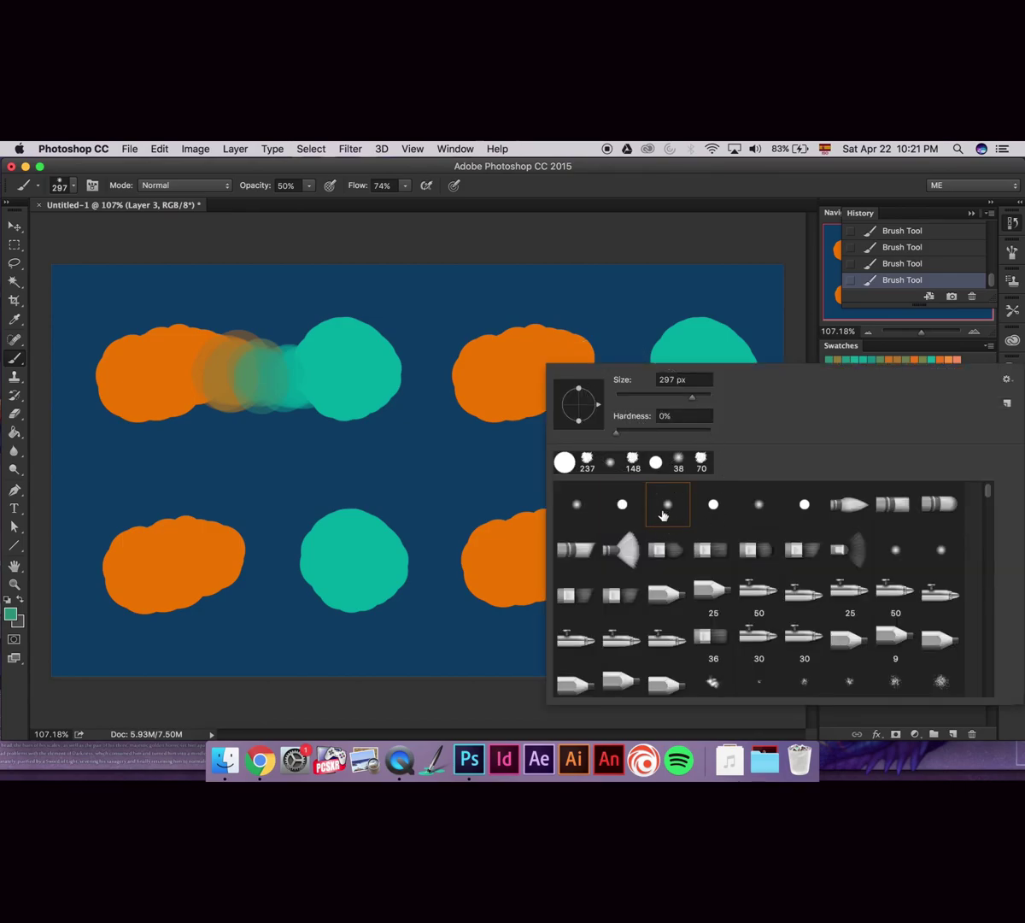
right_click(666, 506)
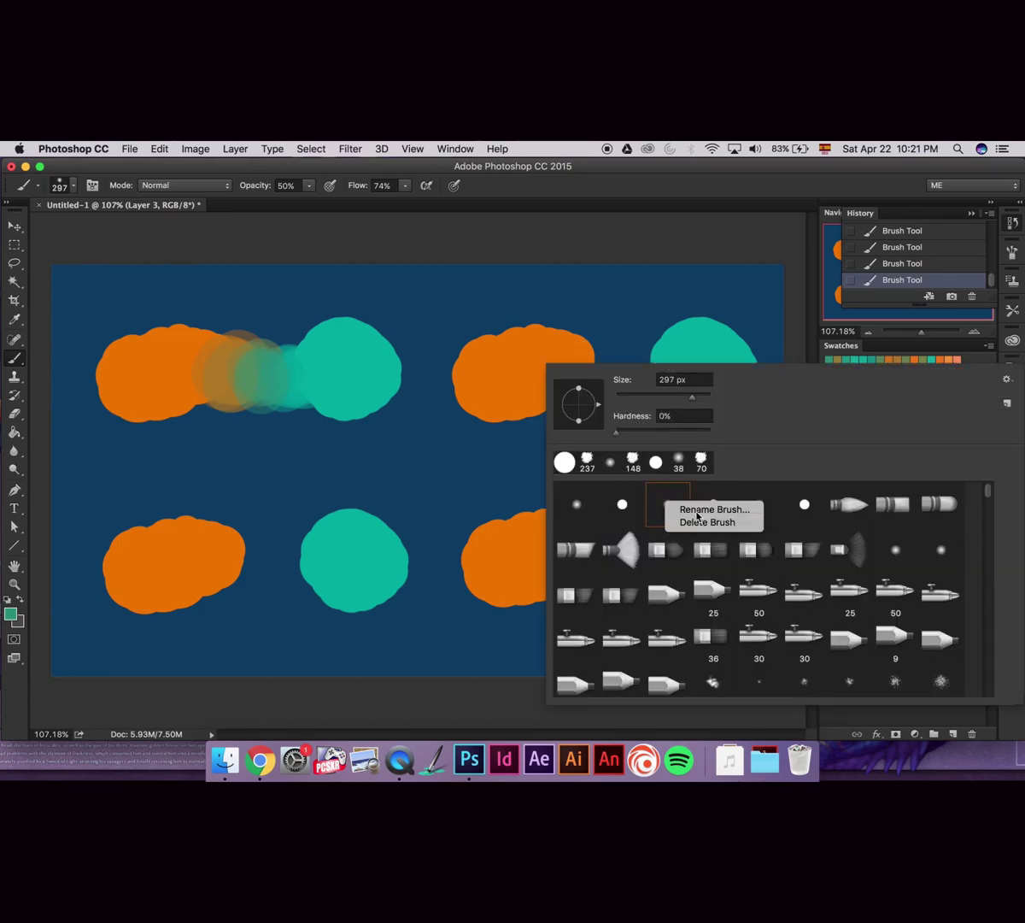
left_click(688, 509)
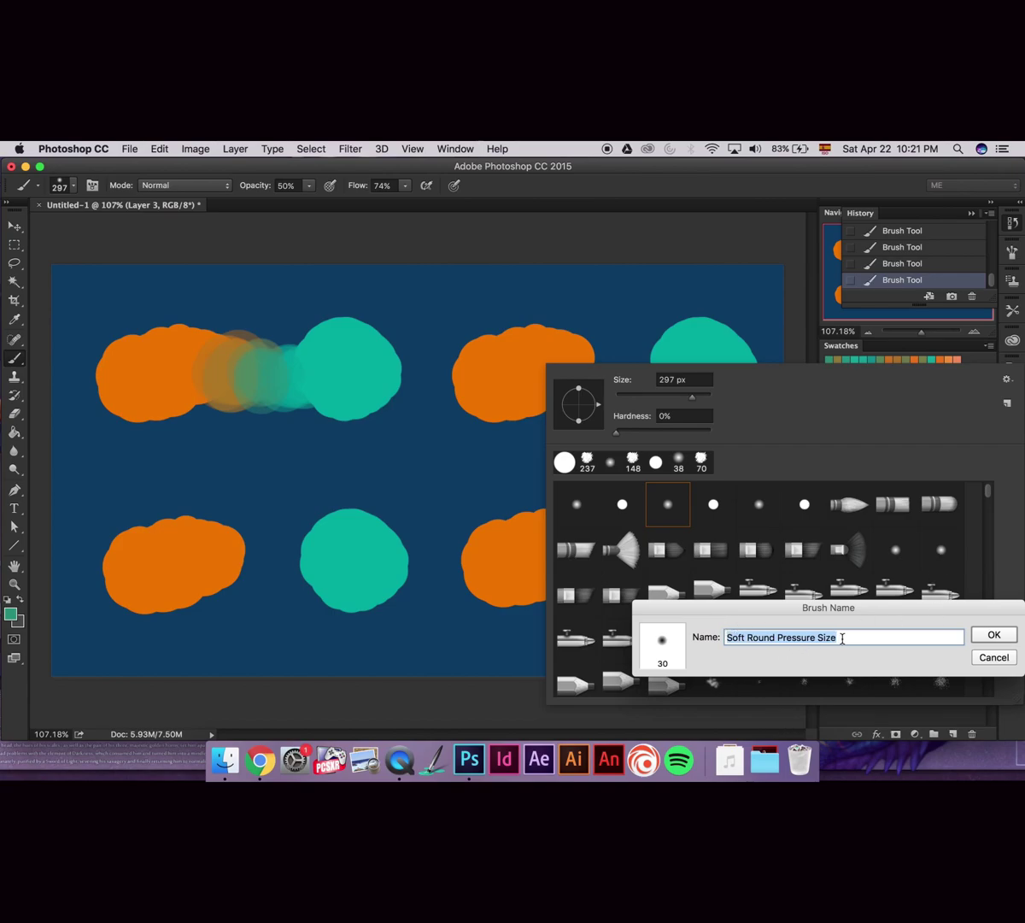
left_click_drag(843, 638, 776, 638)
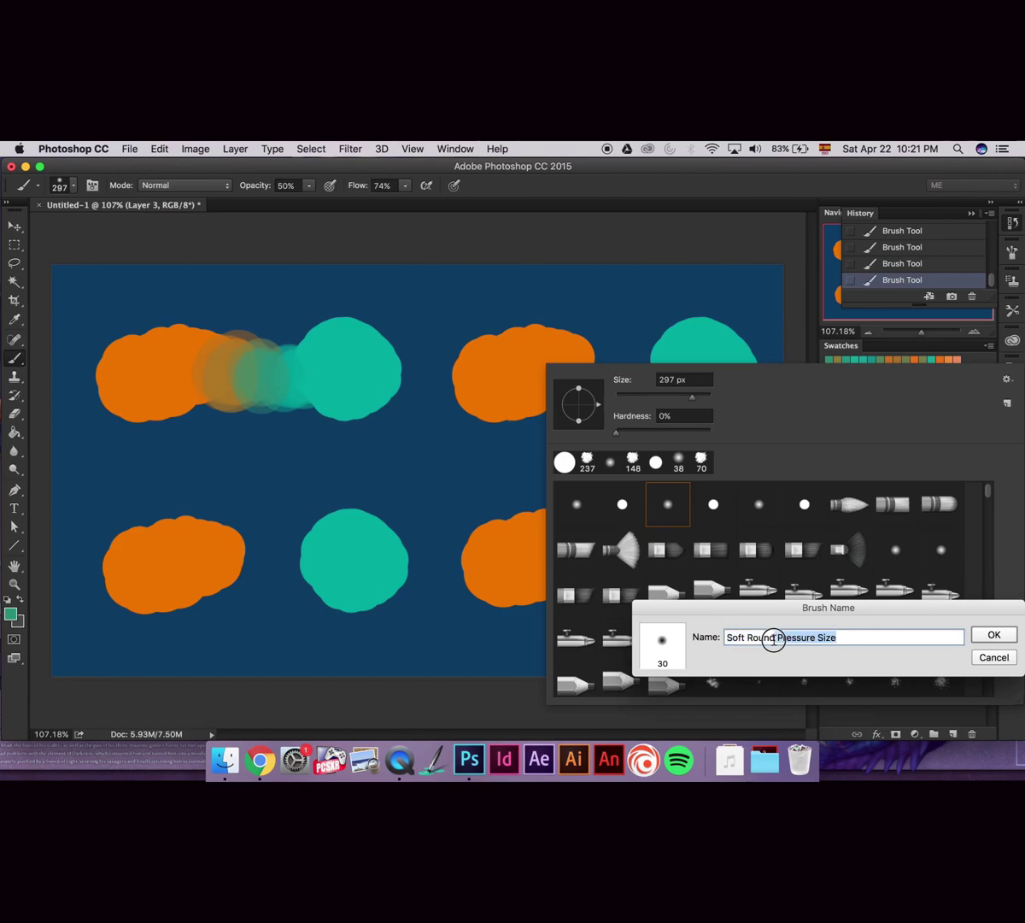
left_click(996, 636)
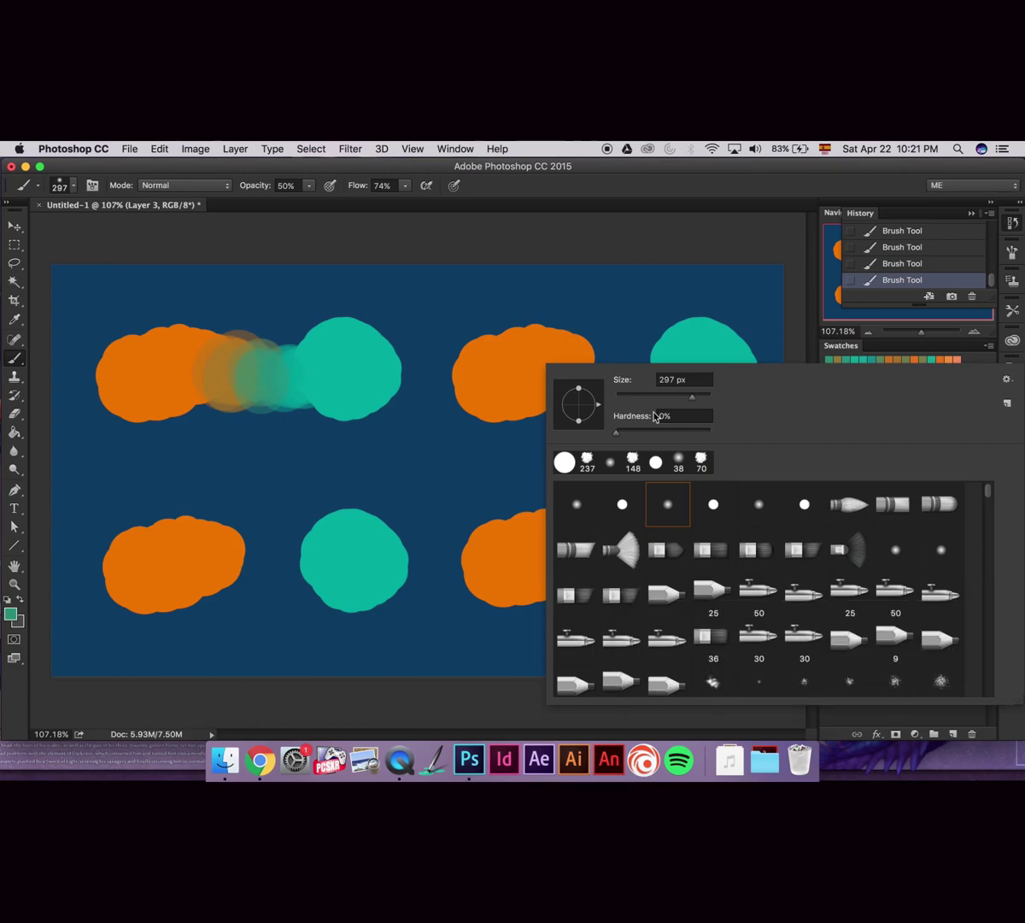
left_click(698, 401)
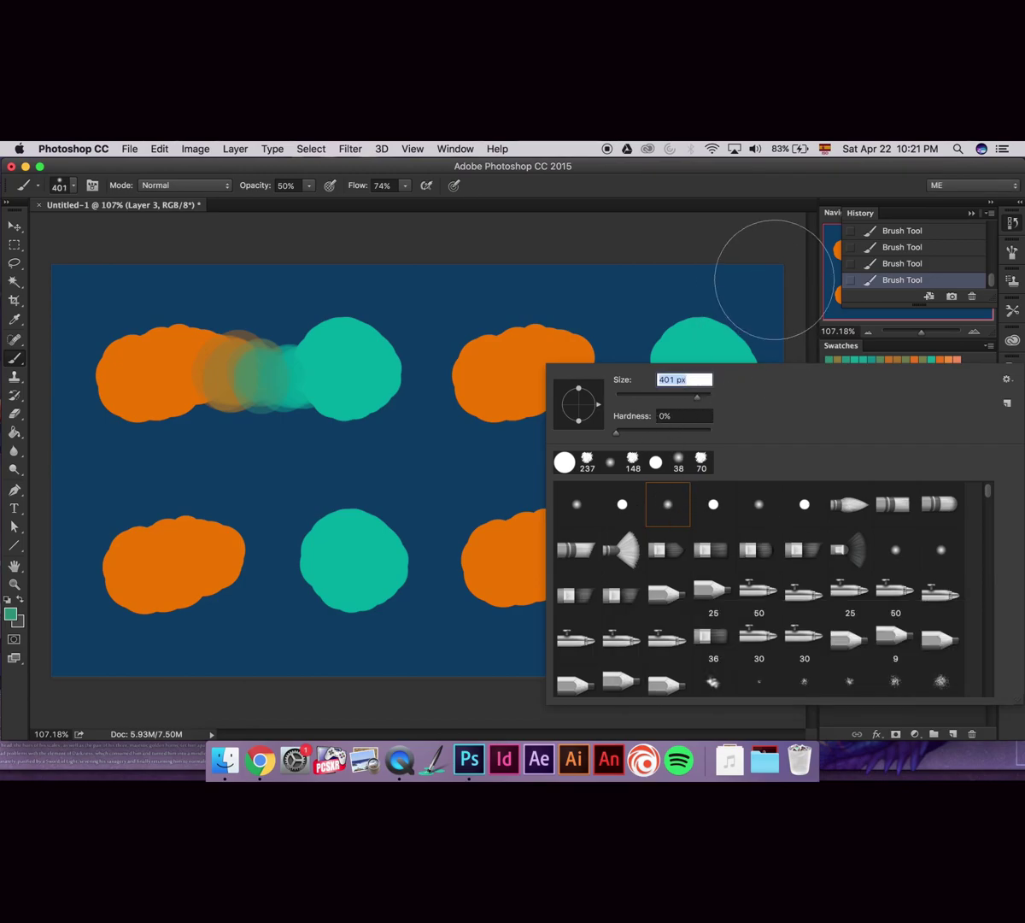
left_click(528, 350)
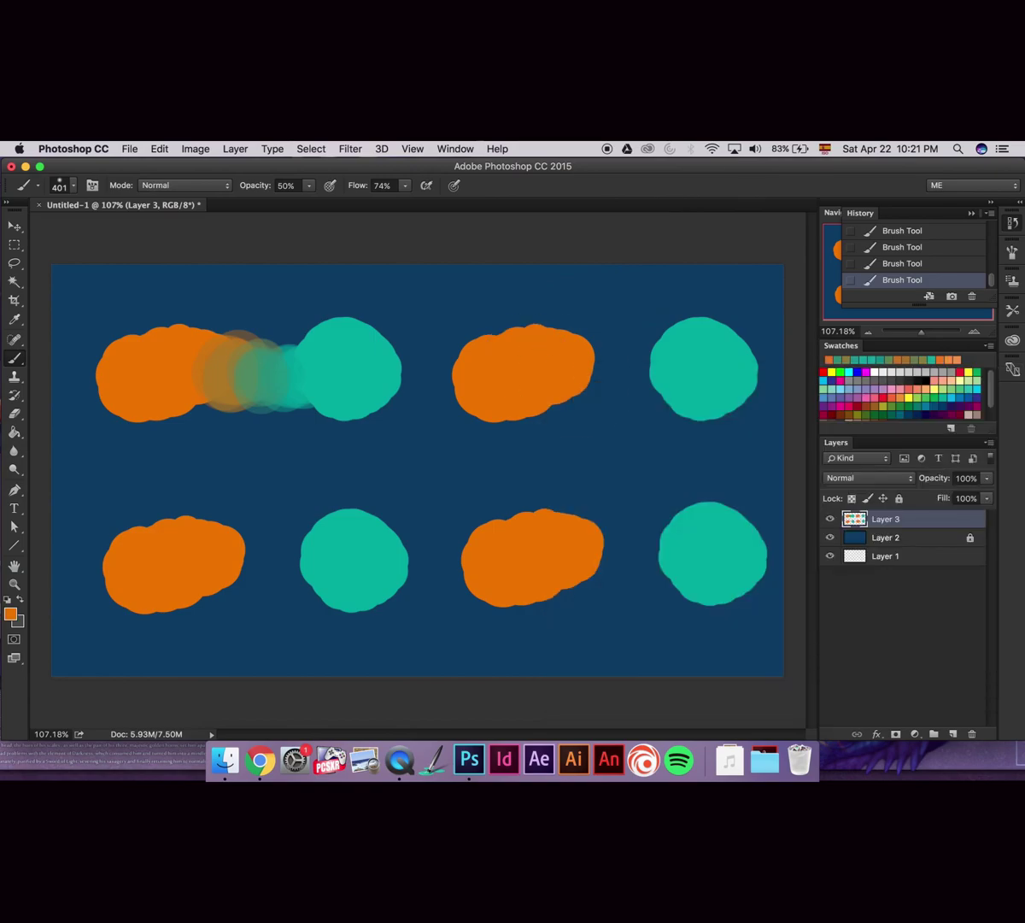
Spread soft orange from the top-right orange blob toward the teal one, then feather teal over its edge
left_click(567, 366, "alt")
left_click(602, 367)
mouse_move(603, 367)
left_mouse_down()
mouse_move(635, 364)
mouse_move(616, 374)
mouse_move(591, 361)
mouse_move(582, 375)
mouse_move(601, 350)
left_mouse_up()
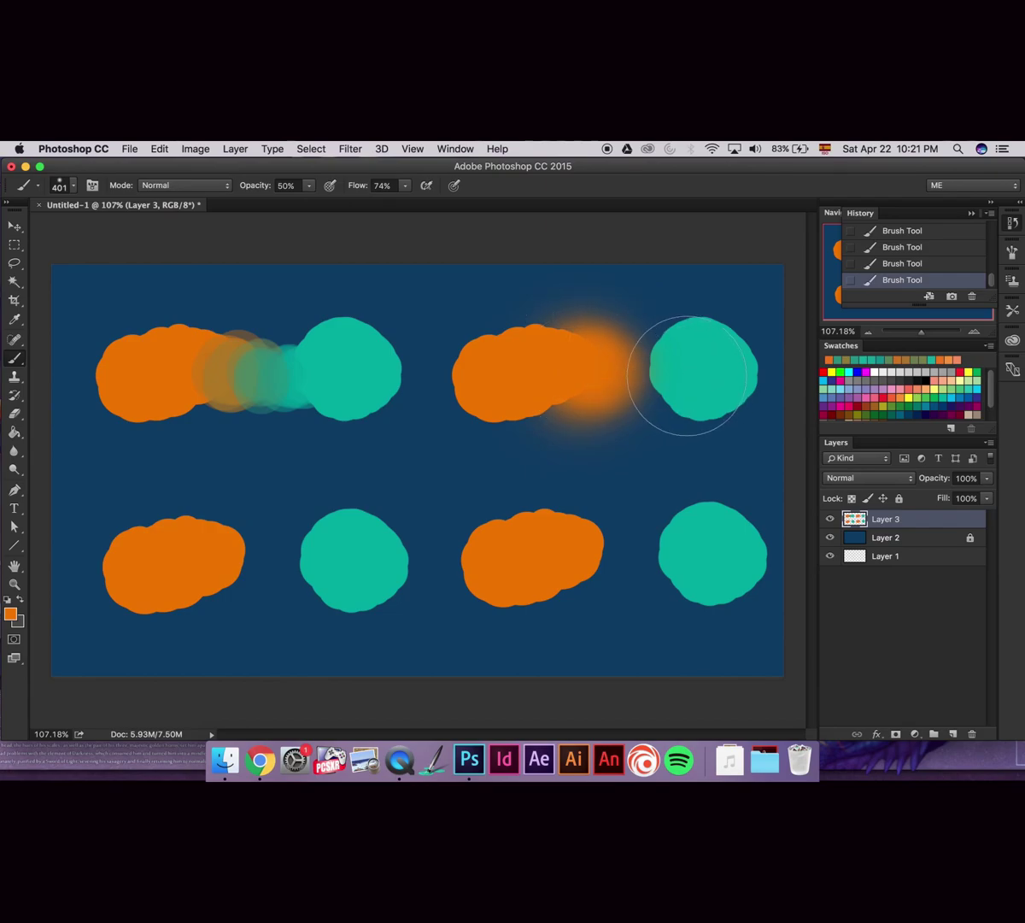
left_click(692, 385, "alt")
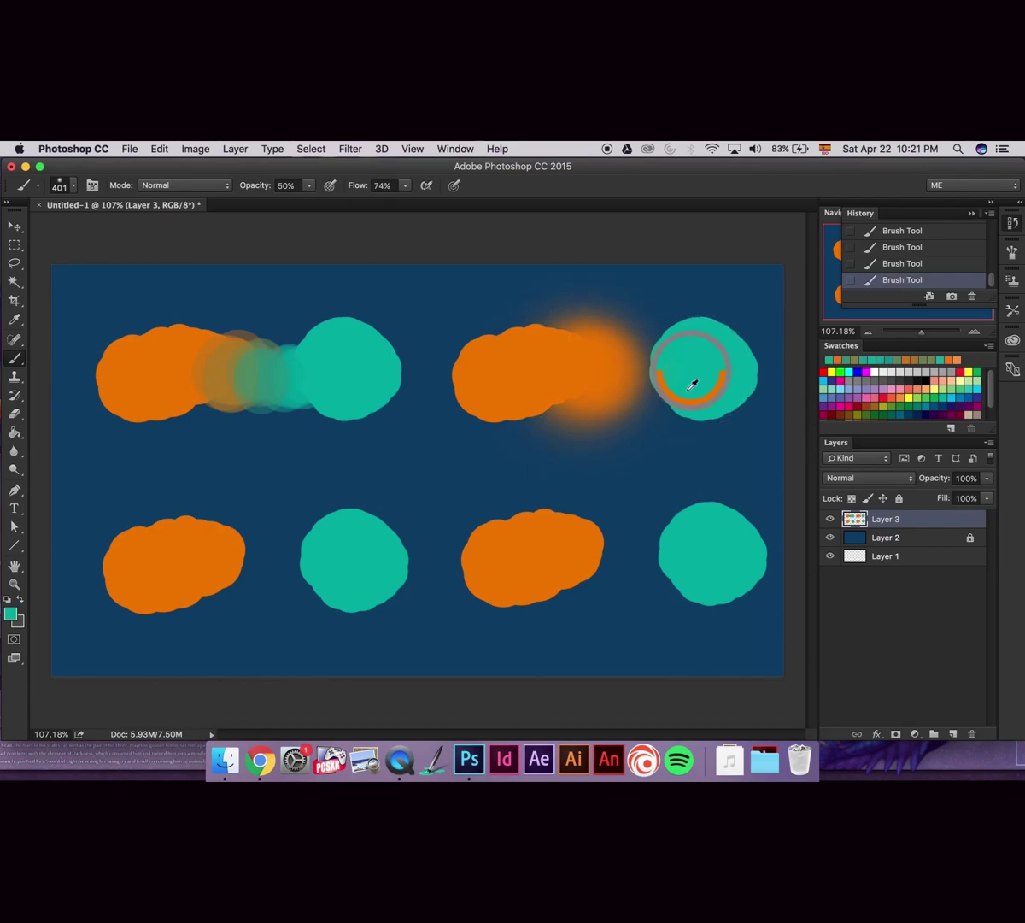
mouse_move(653, 369)
left_mouse_down()
mouse_move(663, 369)
mouse_move(649, 369)
left_mouse_up()
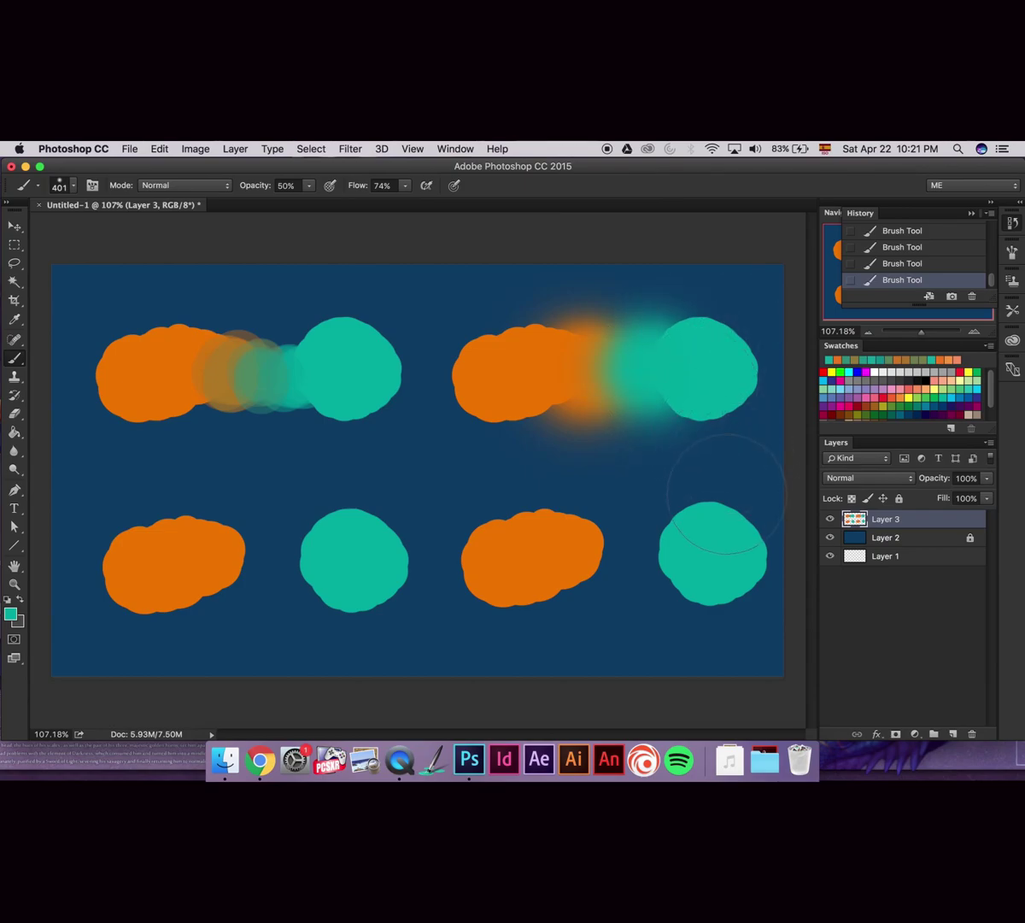
Zoom in to check the top-right blend, sample a green, then zoom out and pan around the painting
key("z")
left_click_drag(627, 367, 678, 375)
key("b")
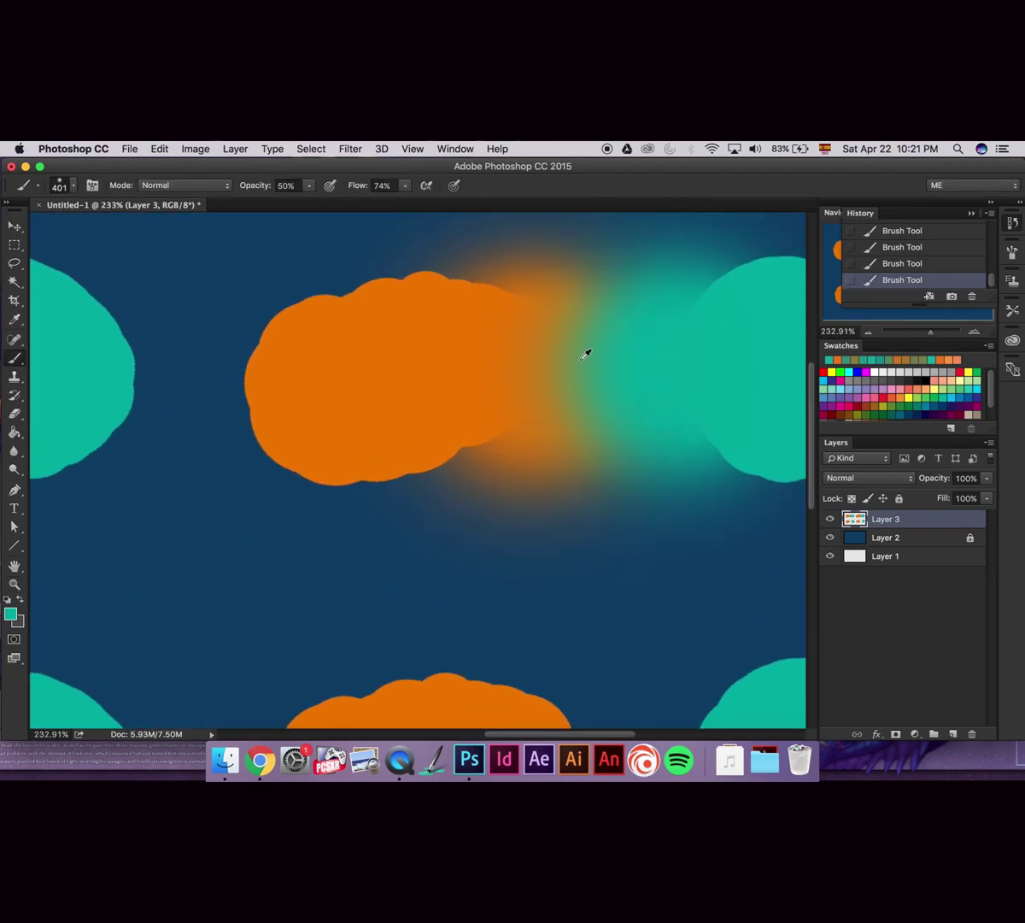
left_click(577, 361, "alt")
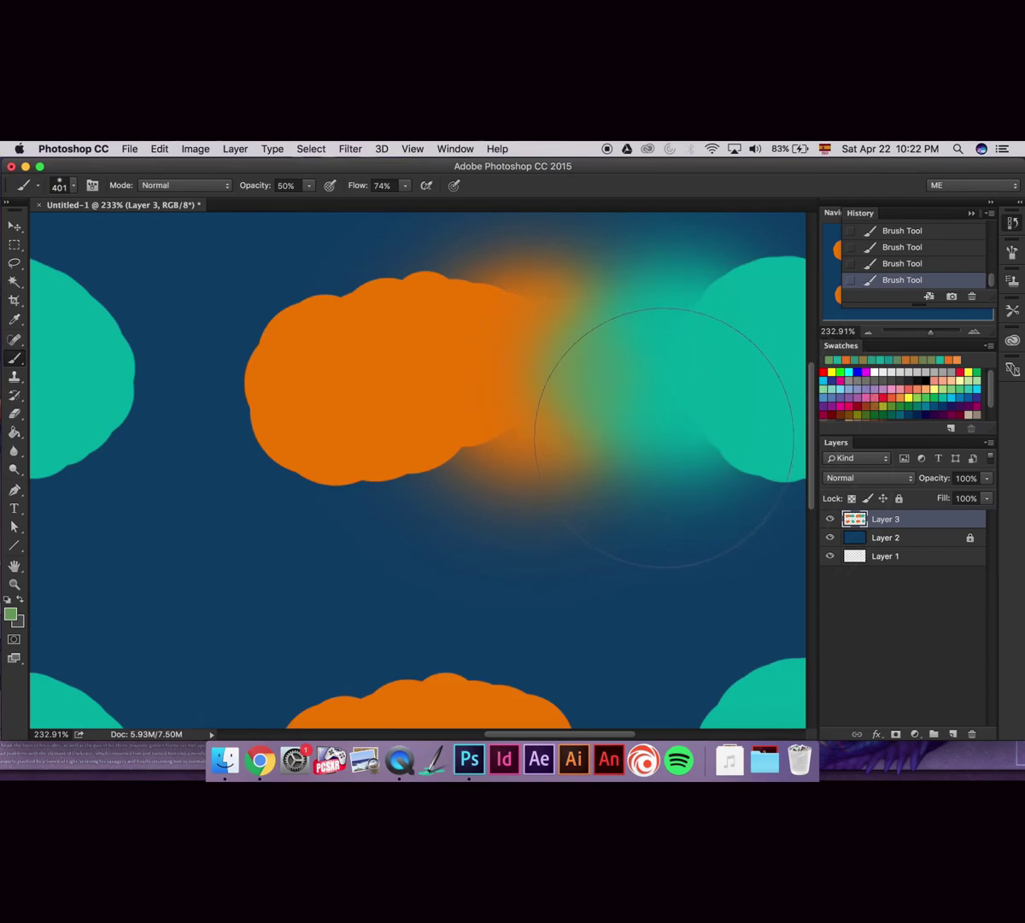
key("z")
mouse_move(637, 431)
left_mouse_down()
mouse_move(622, 430)
mouse_move(642, 440)
left_mouse_up()
key("b")
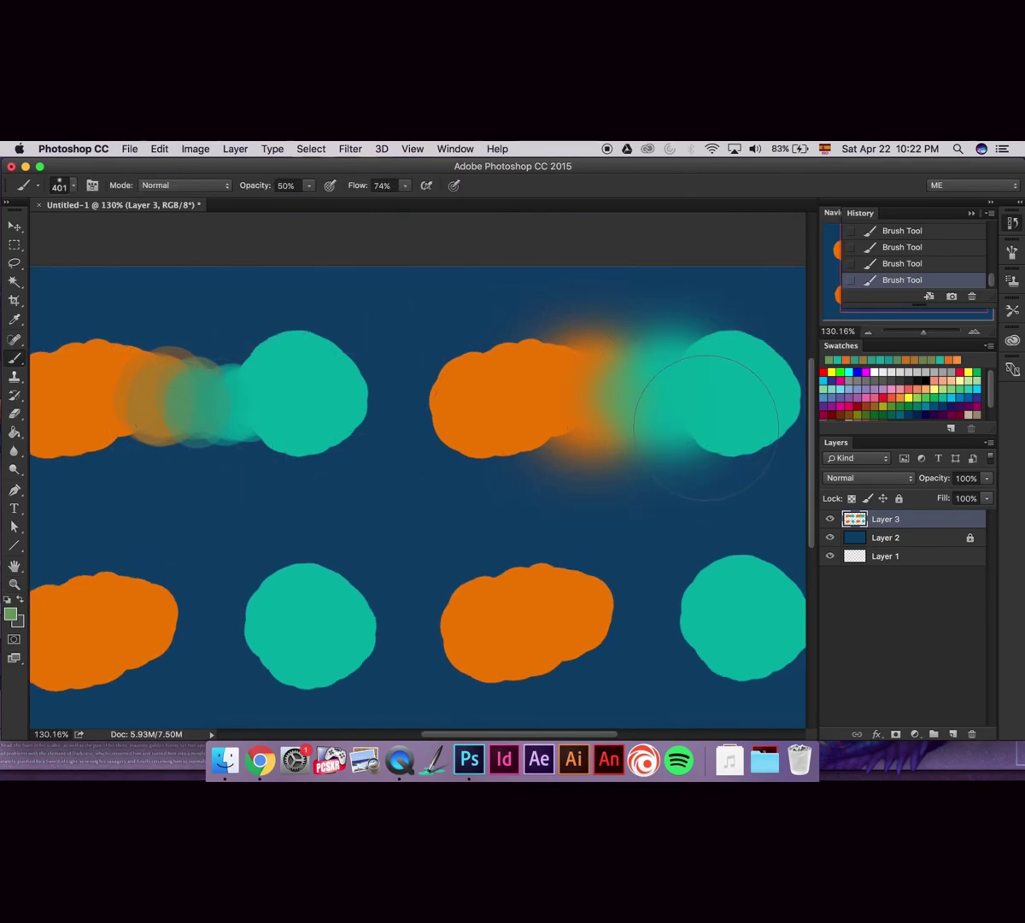
scroll(483, 437, "left", 5)
scroll(483, 438, "down", 3)
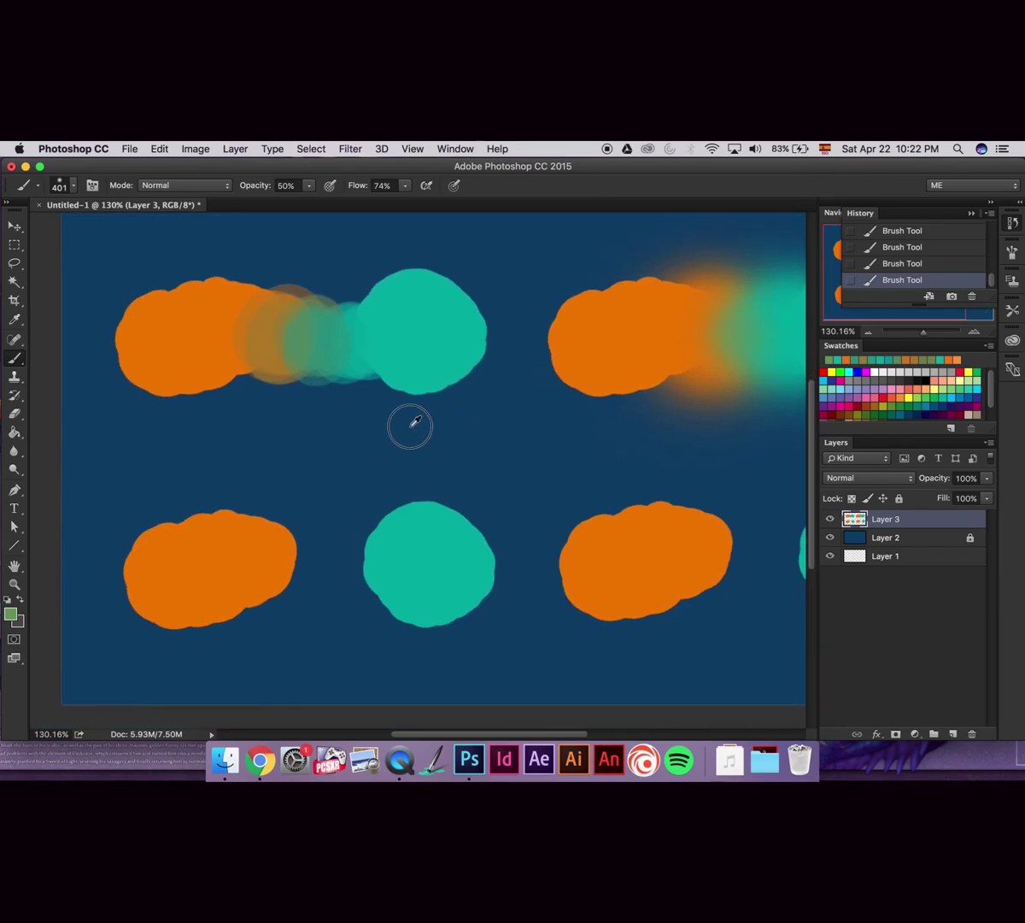
scroll(410, 424, "right", 3)
scroll(410, 424, "down", 1)
scroll(433, 417, "left", 2)
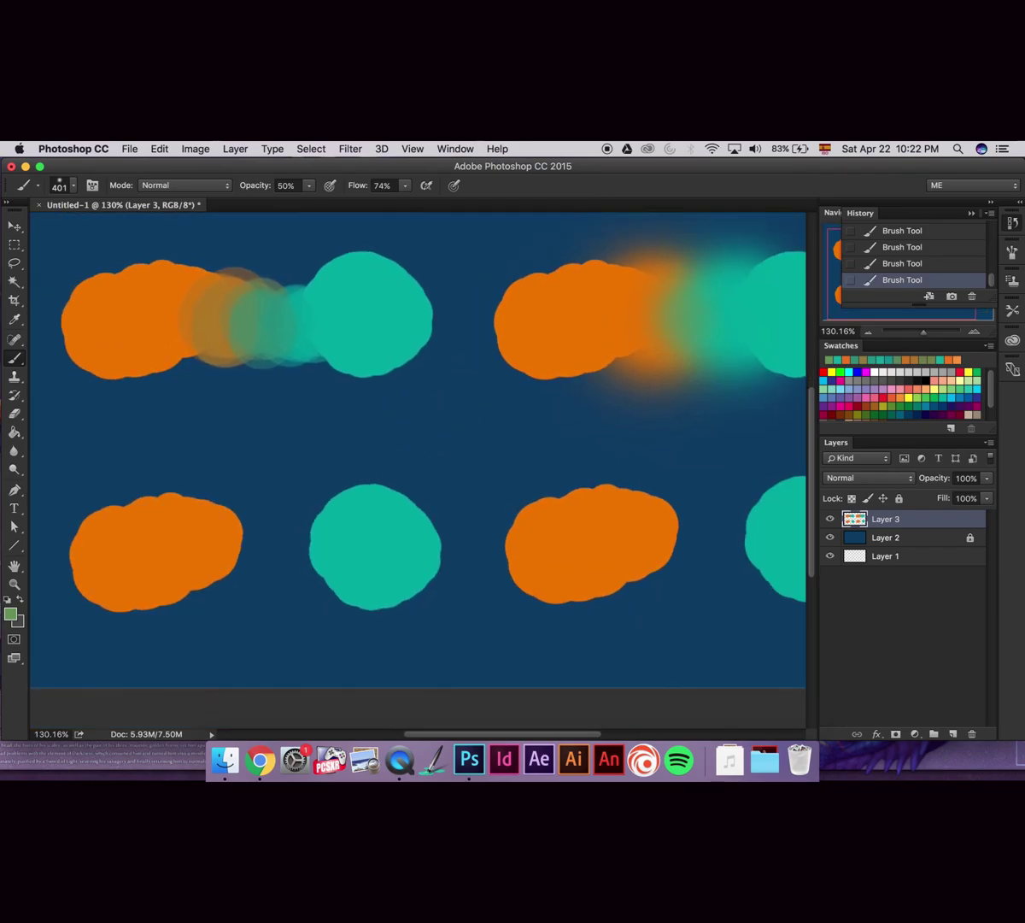
right_click(409, 462)
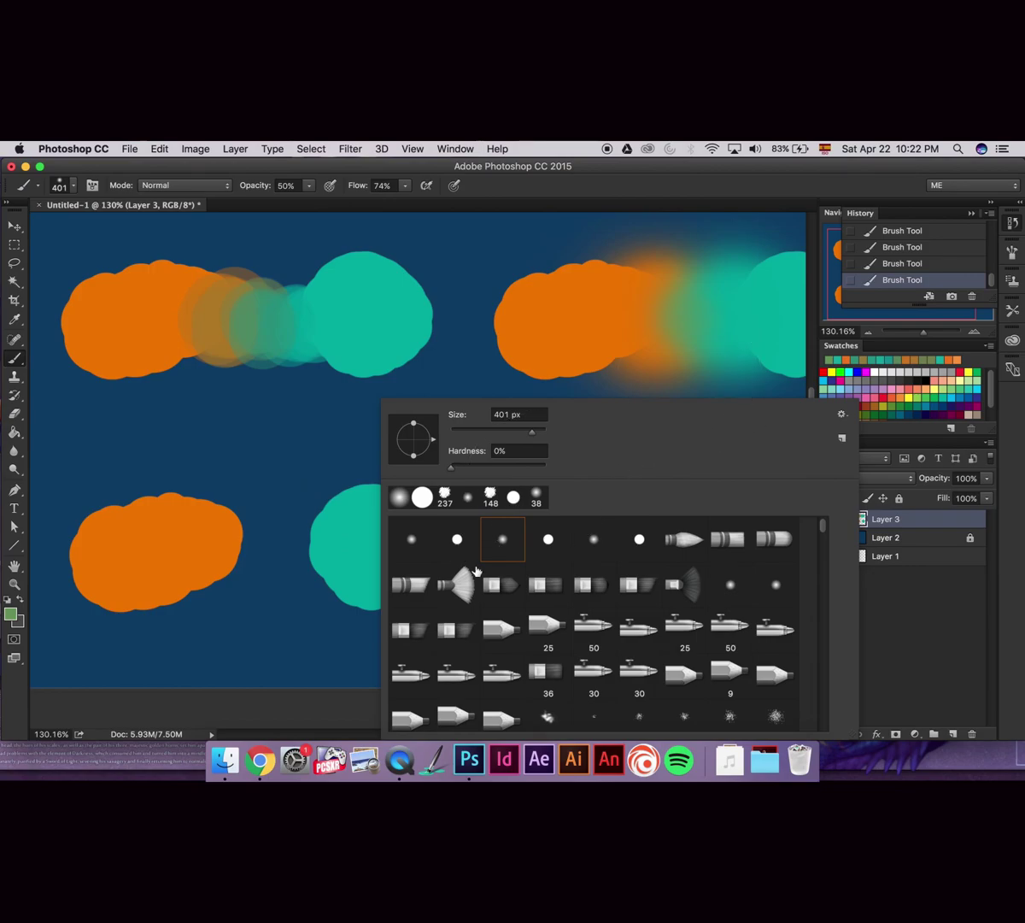
left_click(841, 414)
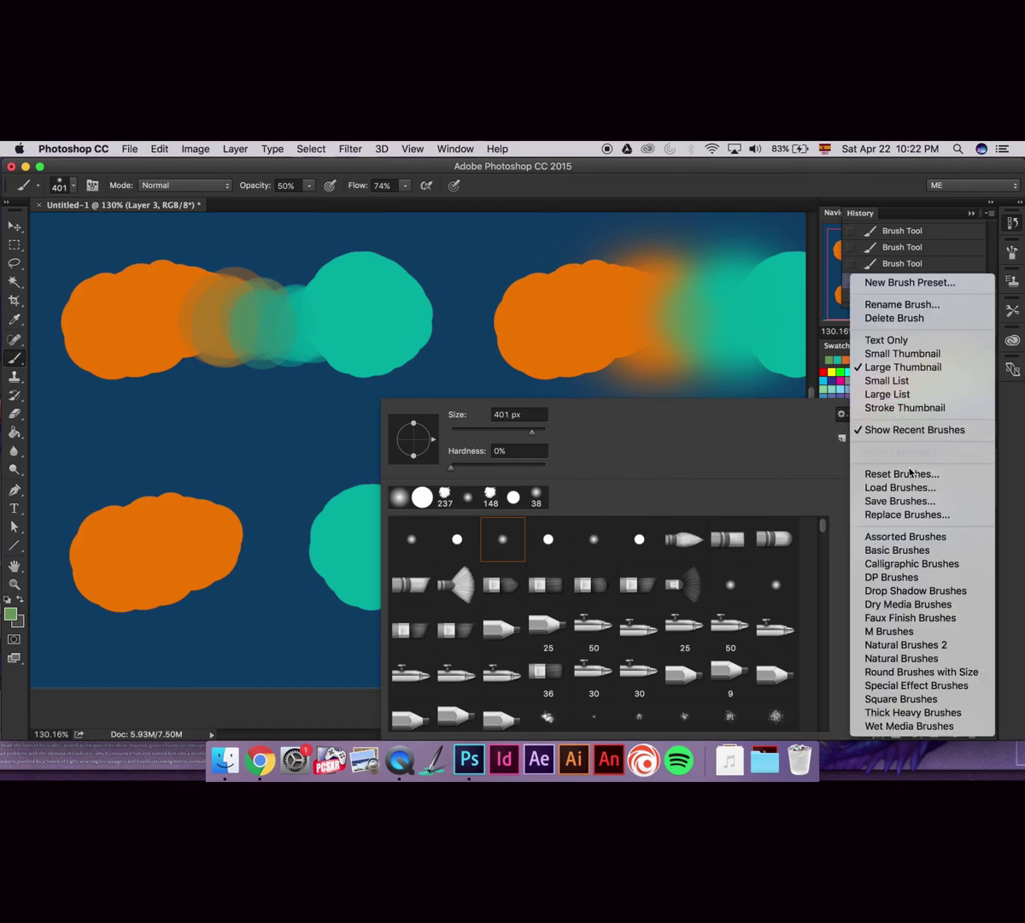
left_click(906, 409)
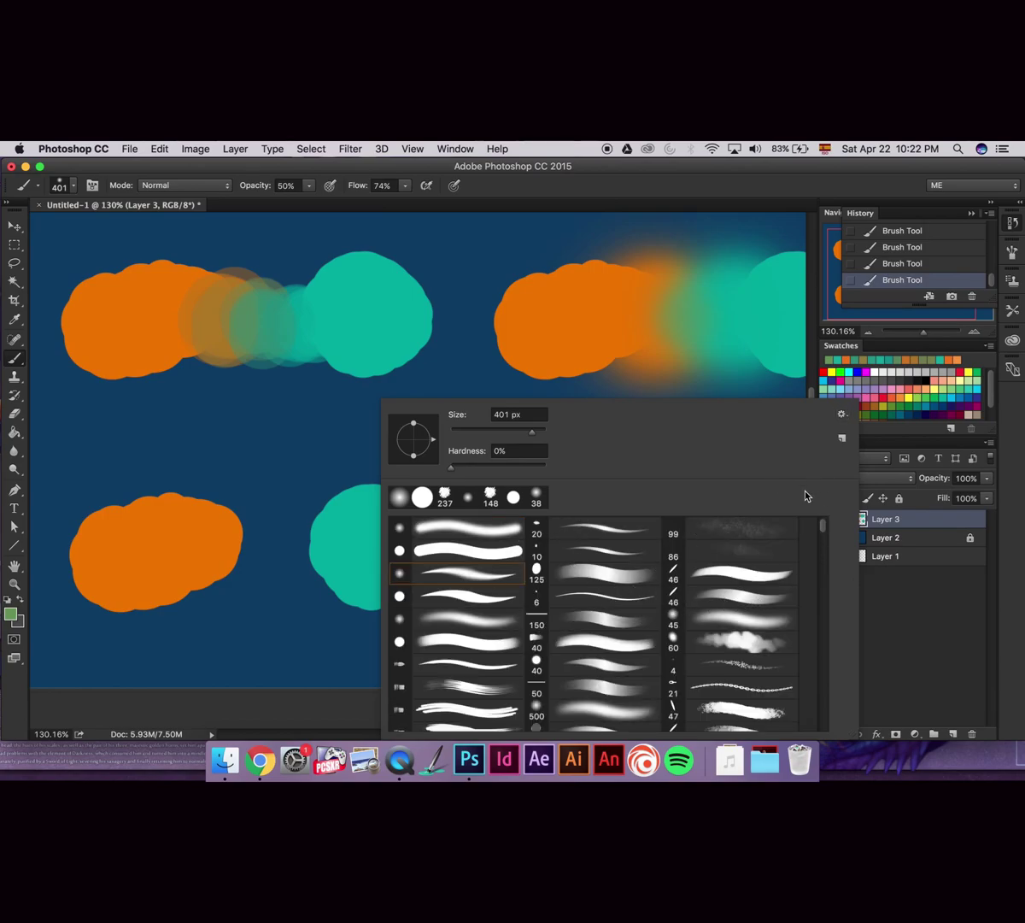
left_click(824, 537)
scroll(824, 537, "down", 1)
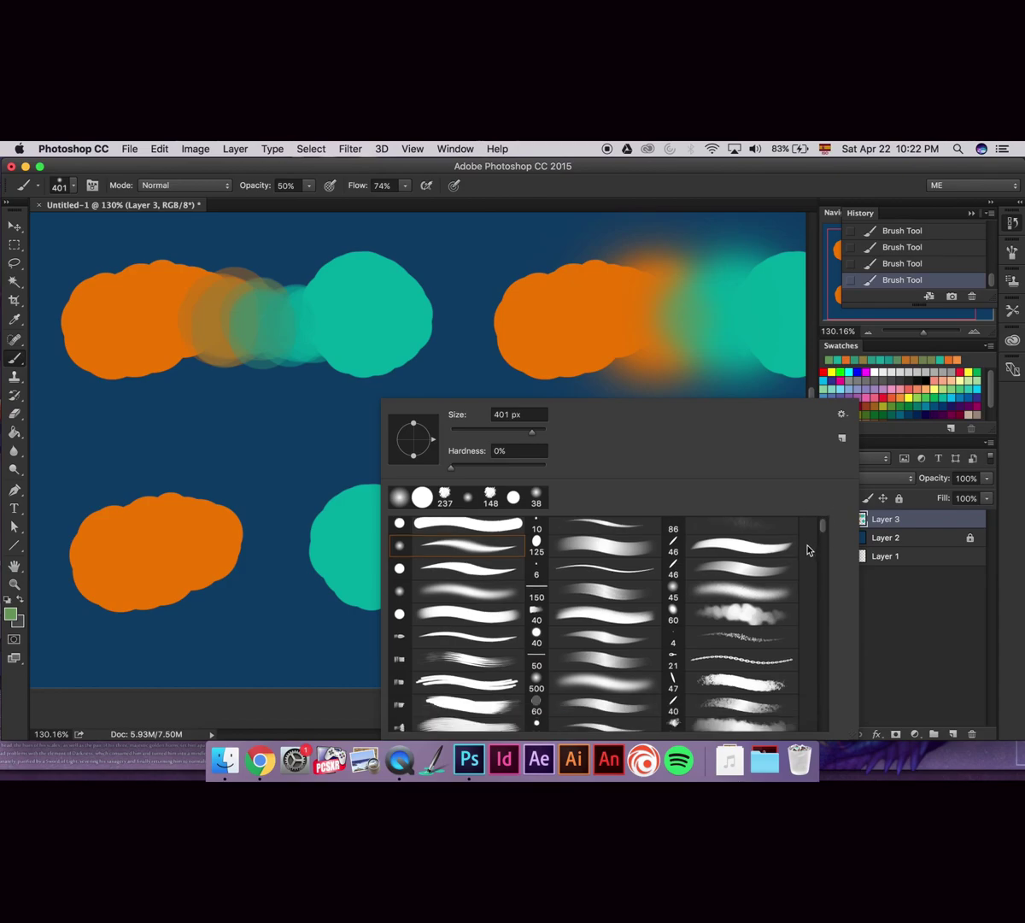
scroll(757, 655, "down", 5)
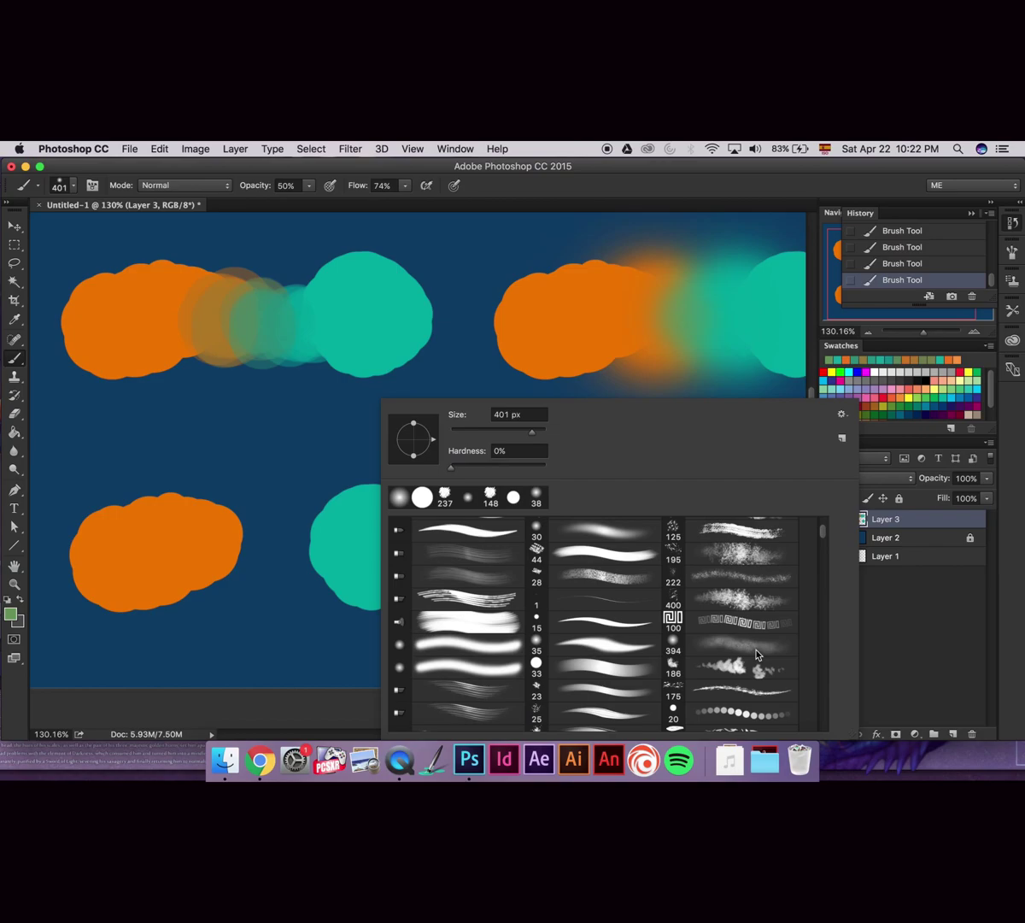
scroll(791, 543, "down", 5)
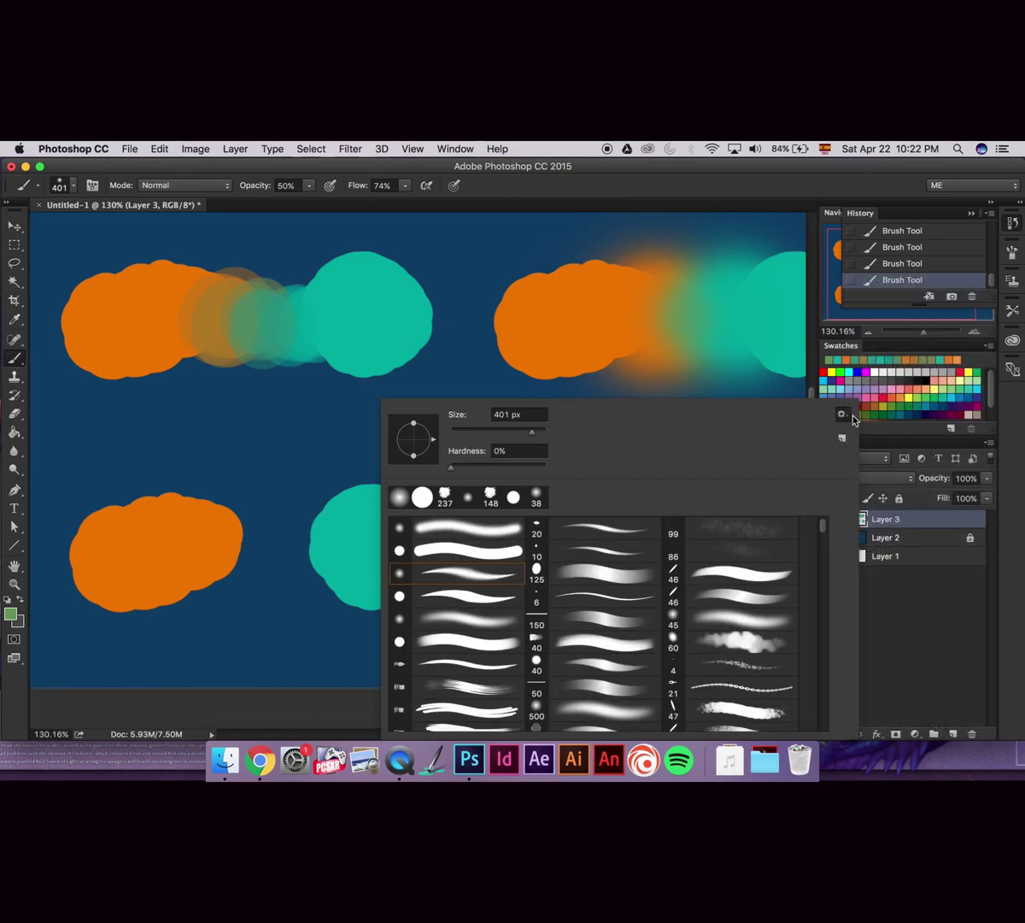
left_click(842, 416)
left_click(843, 416)
left_click(844, 417)
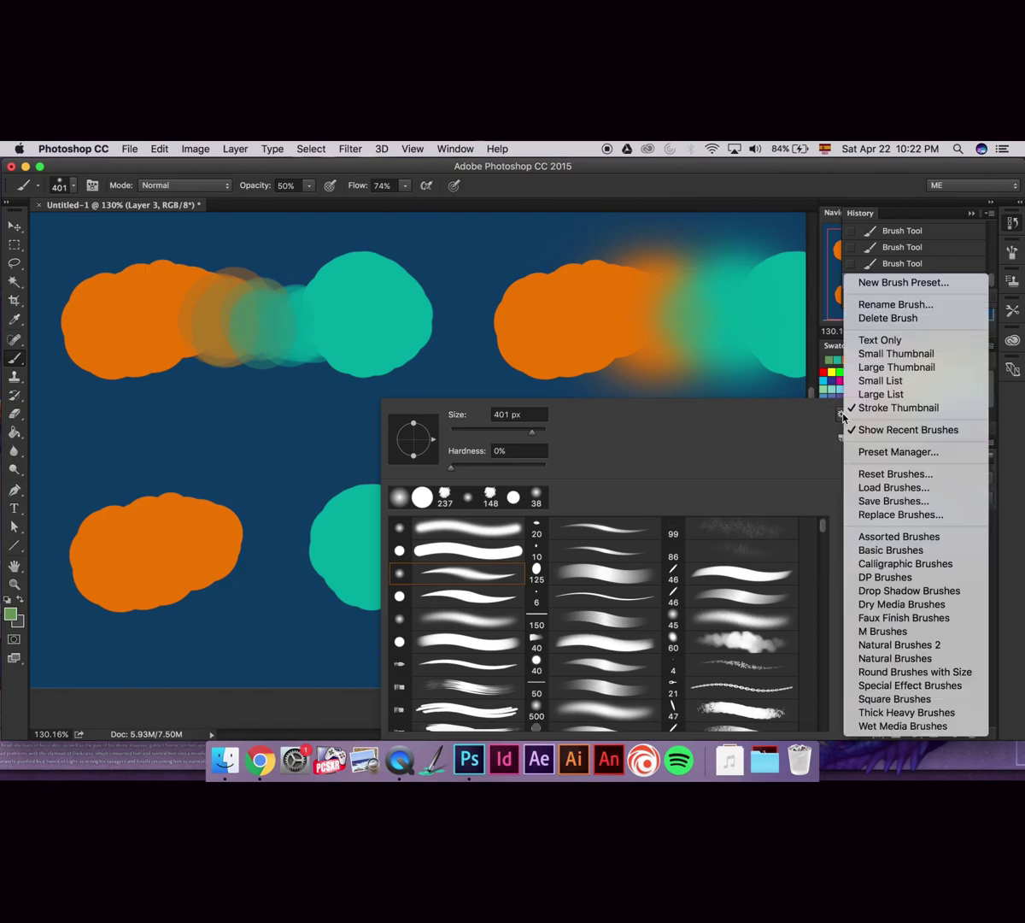
left_click(844, 417)
left_click(843, 417)
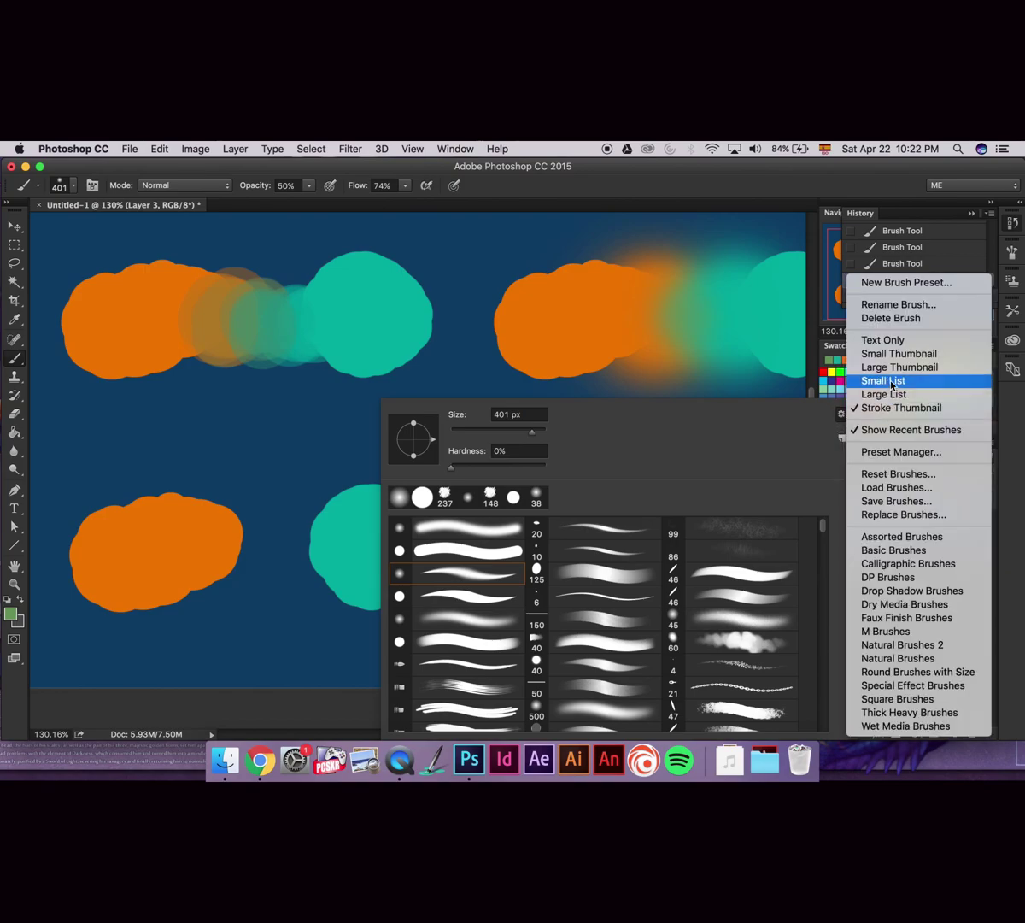
left_click(913, 354)
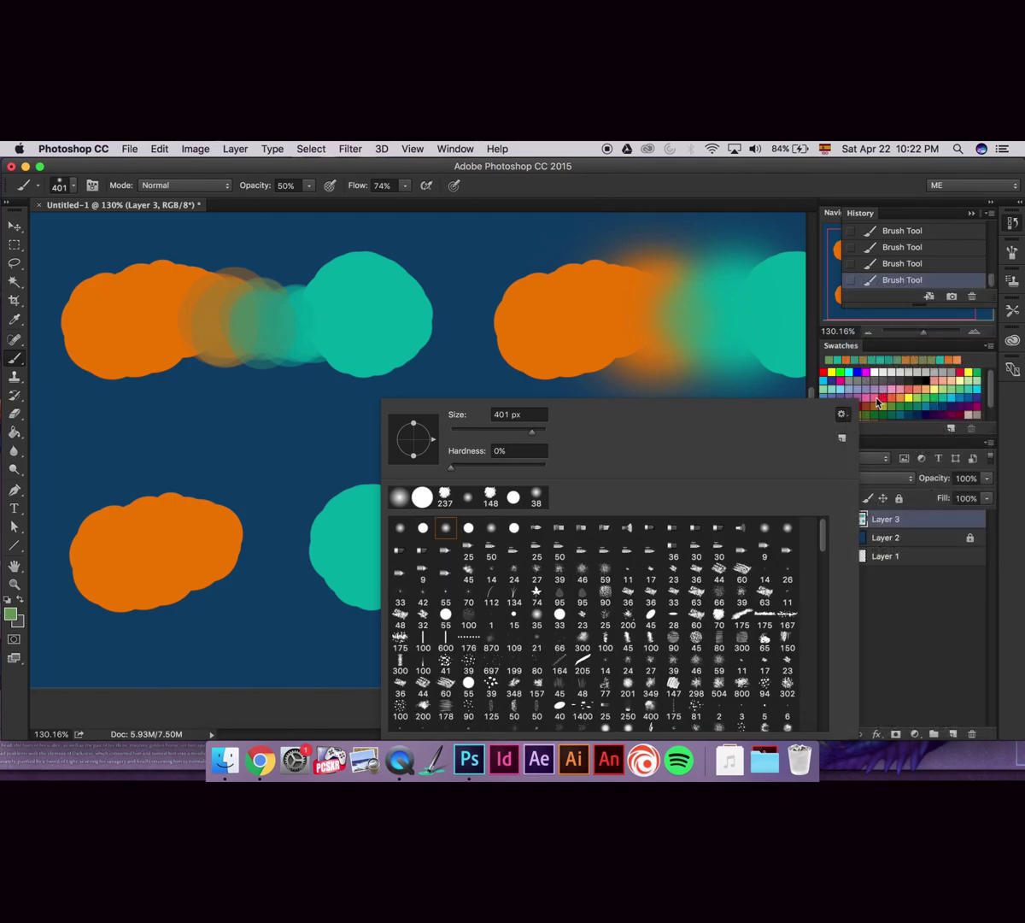
left_click(844, 414)
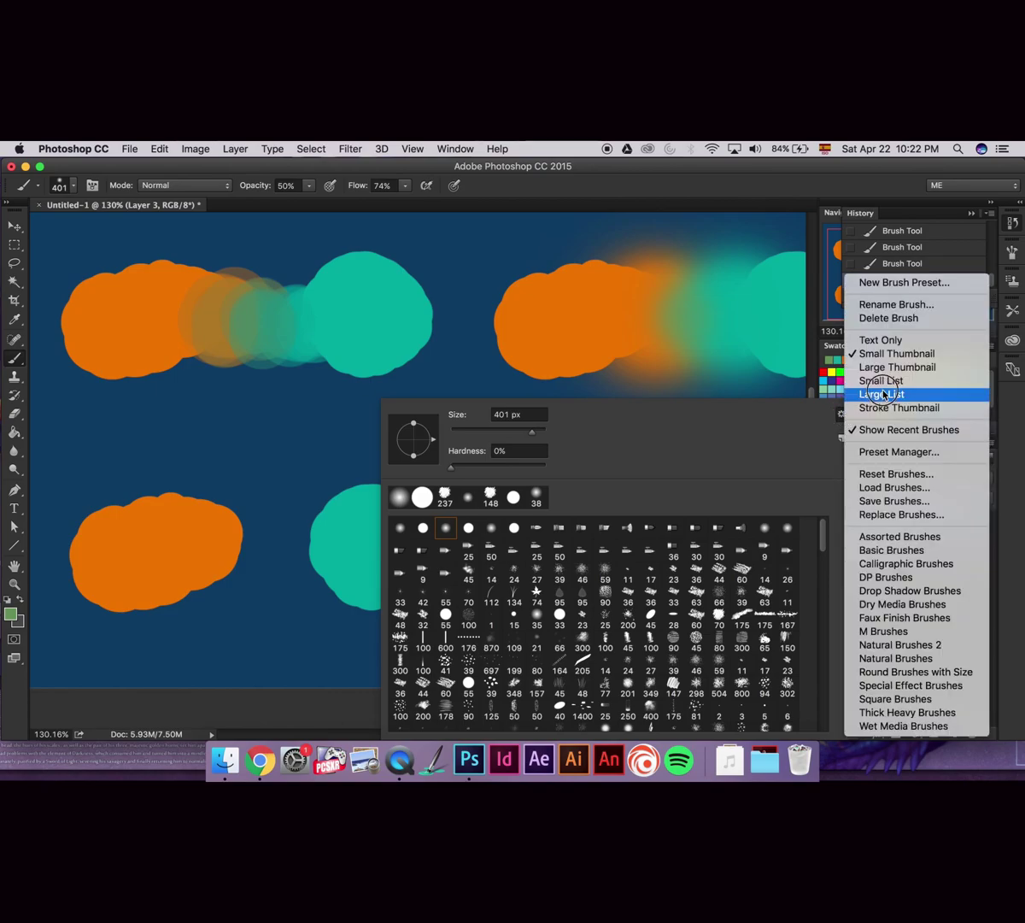
left_click(862, 394)
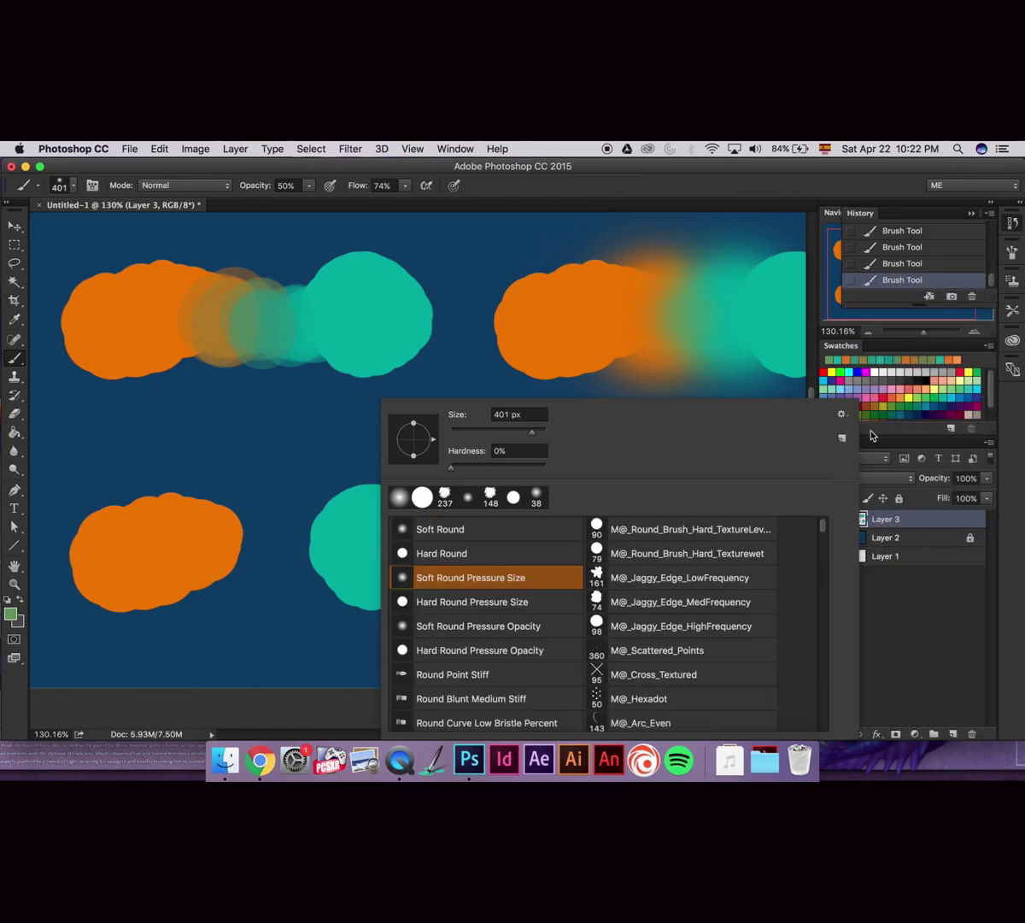
left_click(842, 414)
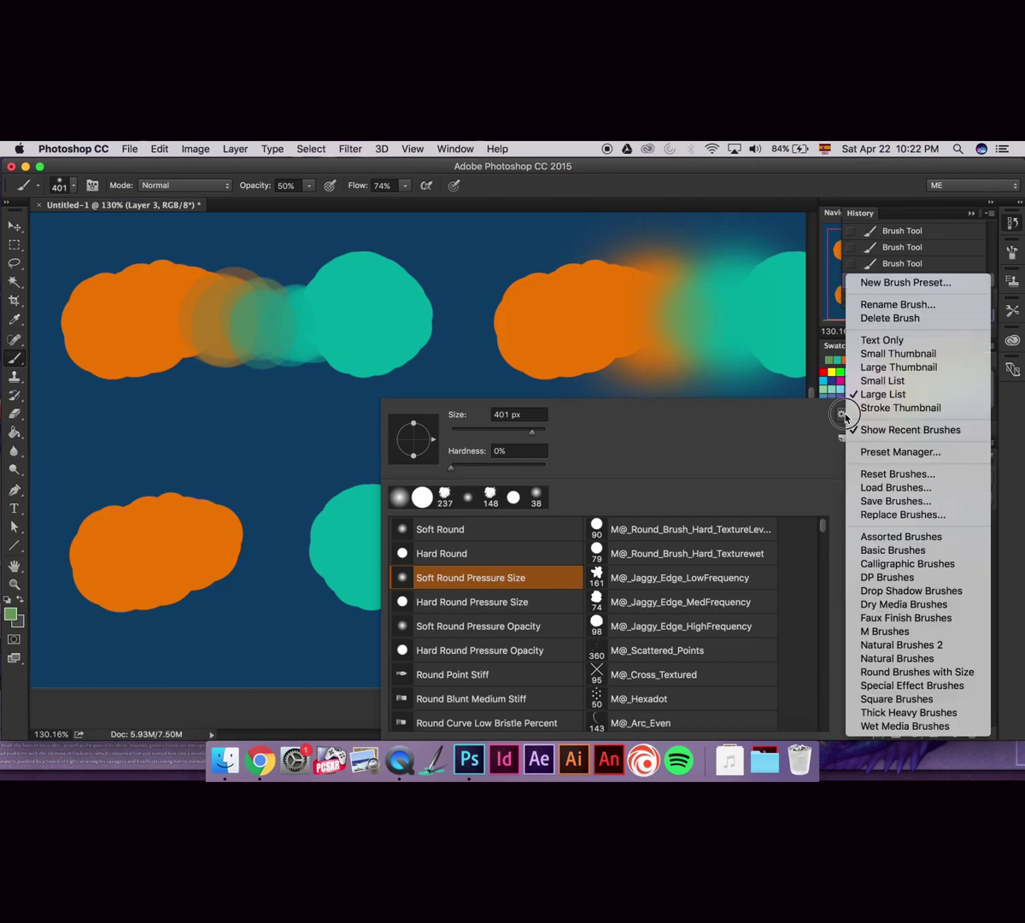
left_click(893, 367)
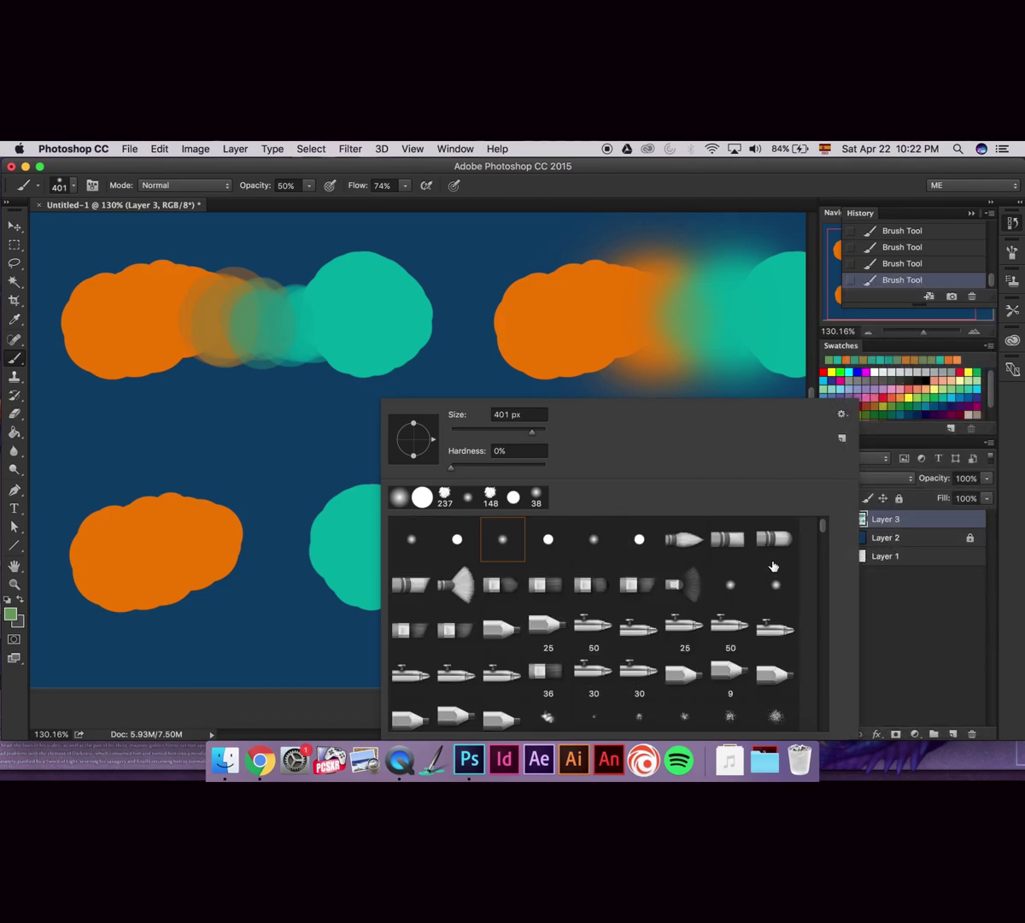
Switch to the textured 70 brush at 166 px
left_click_drag(826, 528, 819, 600)
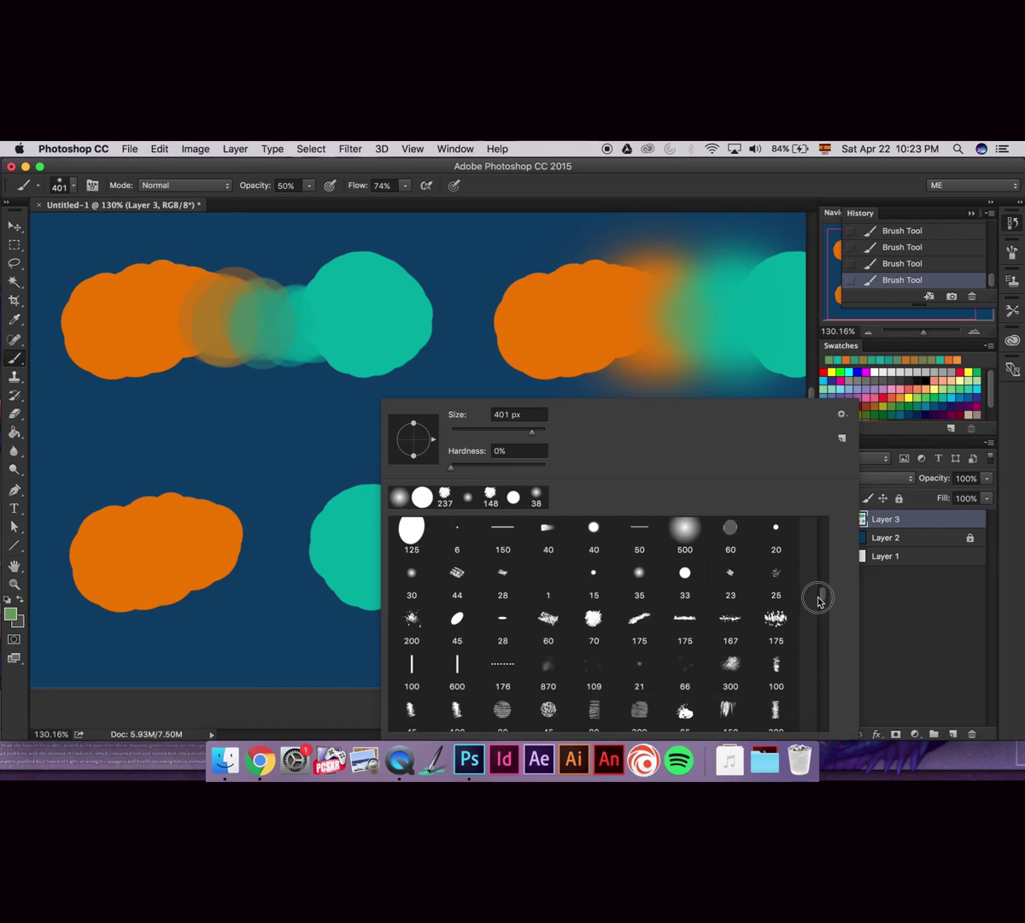
left_click(594, 620)
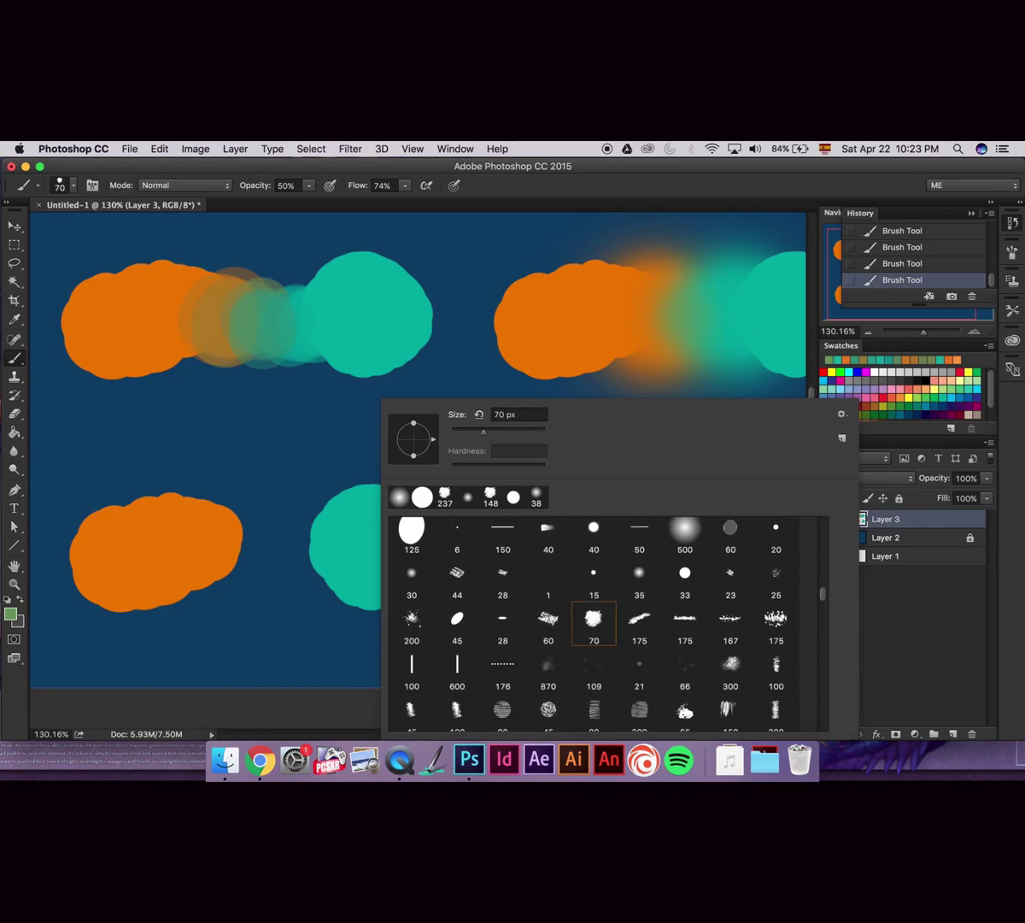
left_click(520, 429)
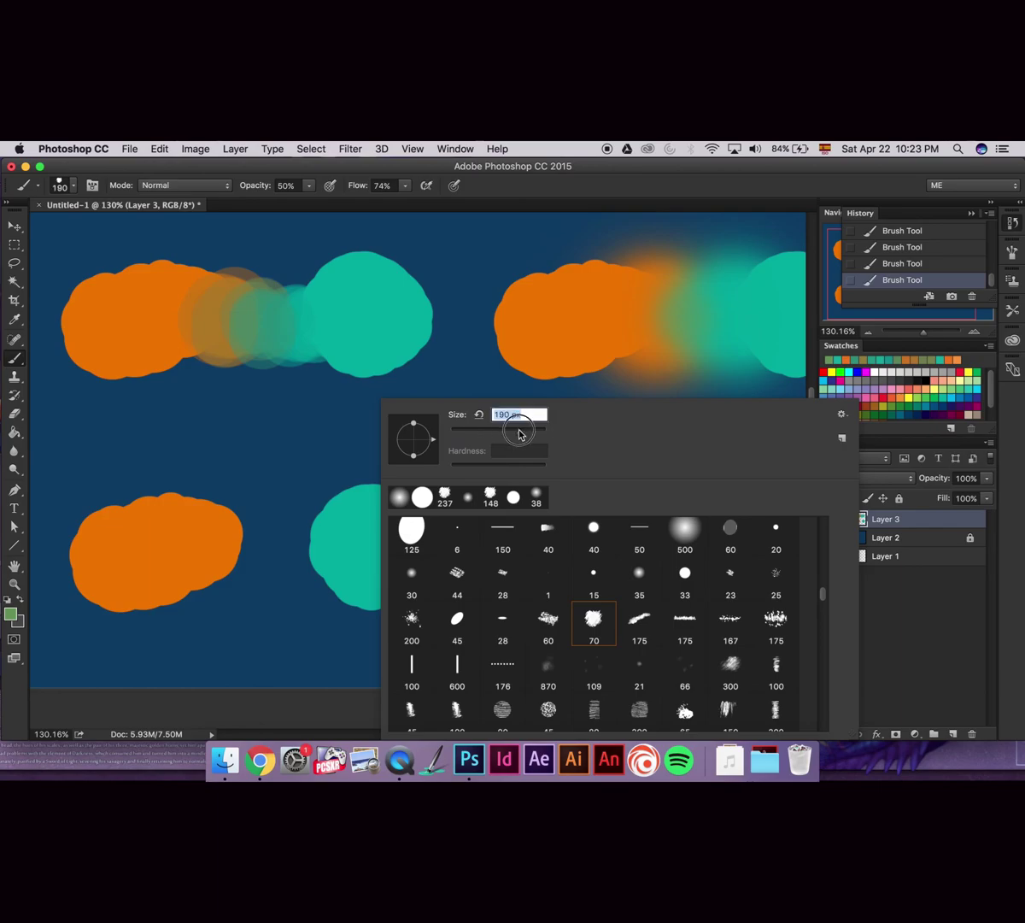
Paint soft orange over the lower-left orange blob's edge and faint teal beside the teal blob
key("Return")
left_click(211, 543, "alt")
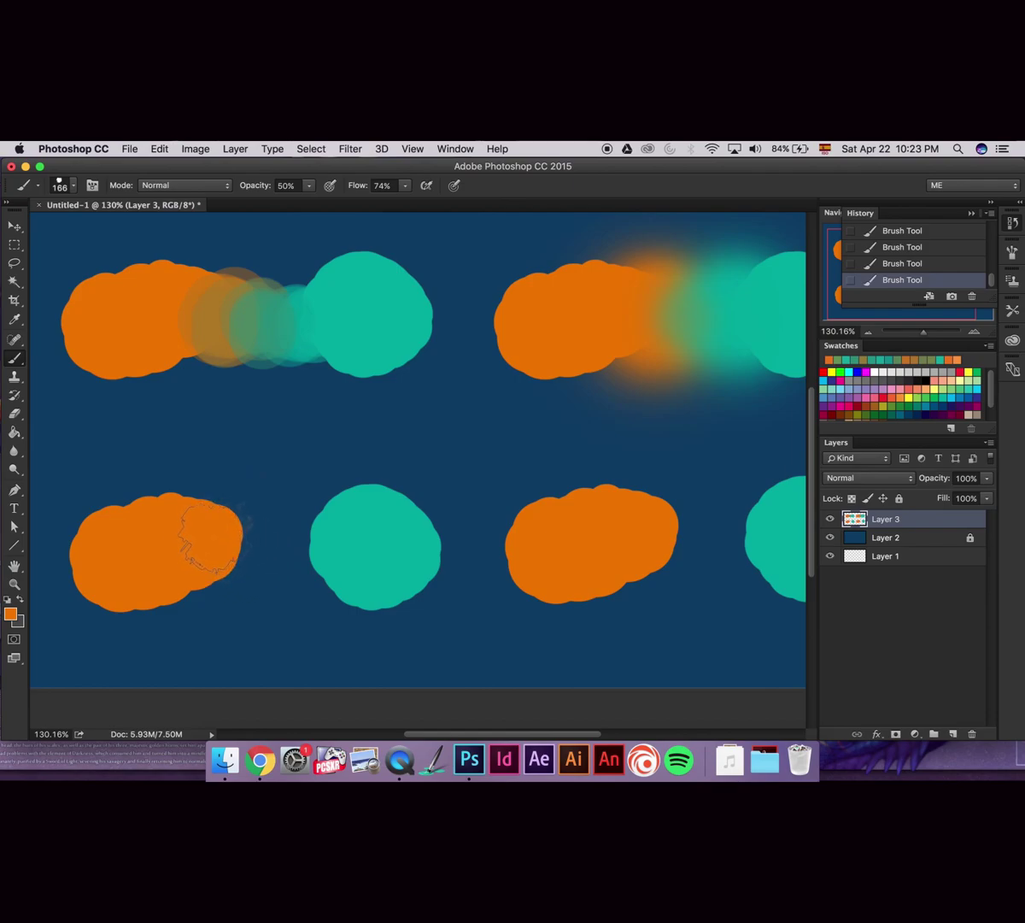
mouse_move(211, 540)
left_mouse_down()
mouse_move(239, 533)
mouse_move(257, 545)
mouse_move(215, 537)
left_mouse_up()
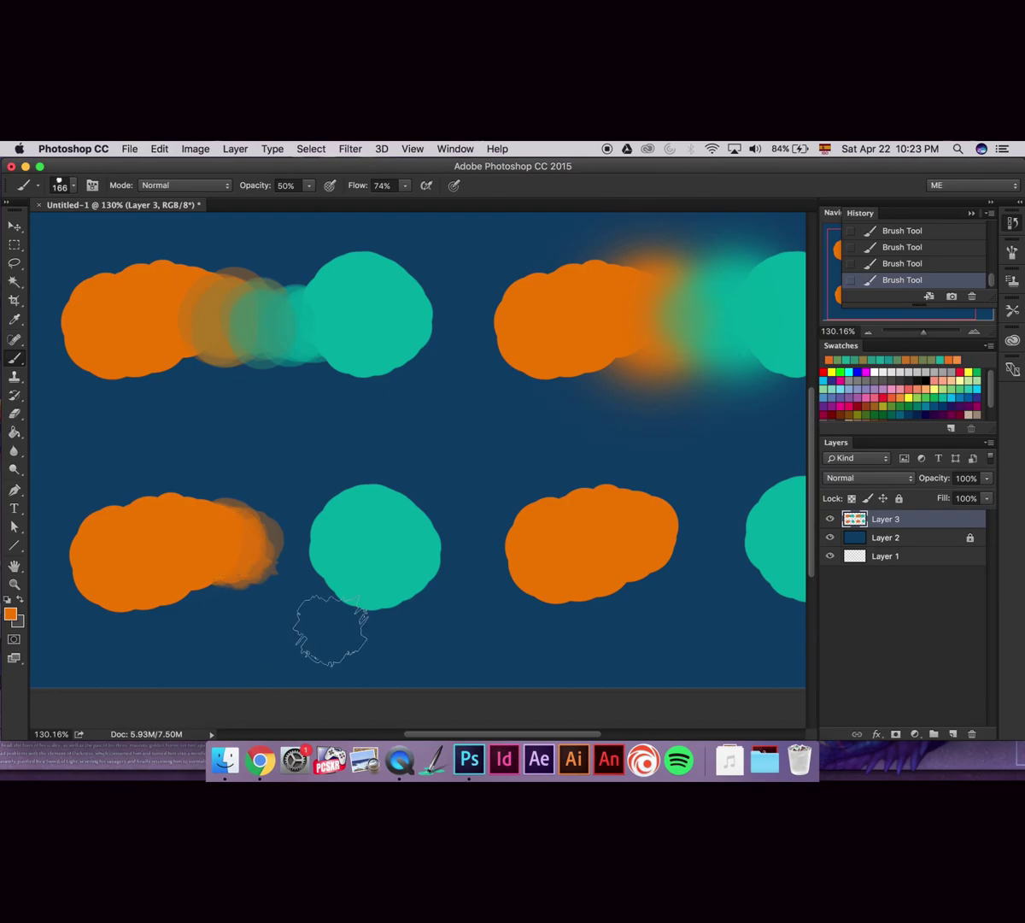
left_click(342, 549, "alt")
mouse_move(336, 554)
left_mouse_down()
mouse_move(346, 558)
mouse_move(344, 531)
mouse_move(322, 550)
mouse_move(346, 542)
mouse_move(346, 558)
left_mouse_up()
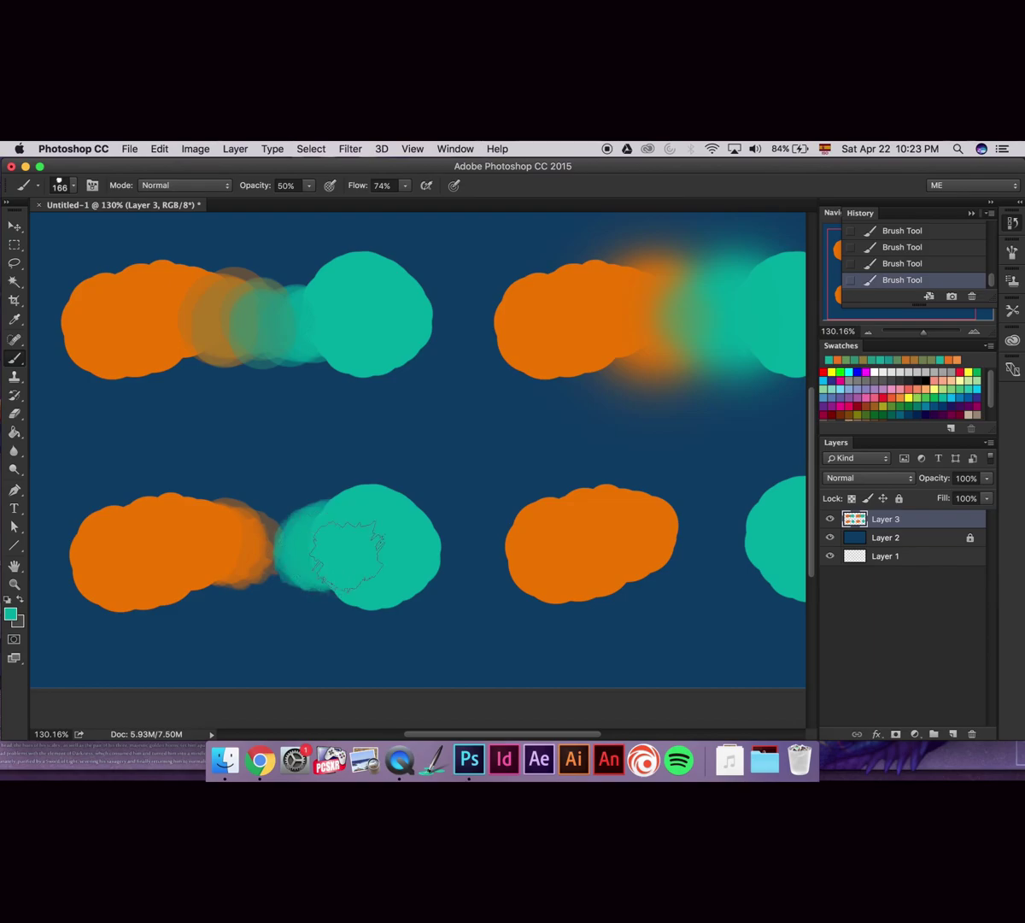
Blend the lower-left gap with sampled mixed and olive strokes fading orange into teal
left_click(278, 525, "alt")
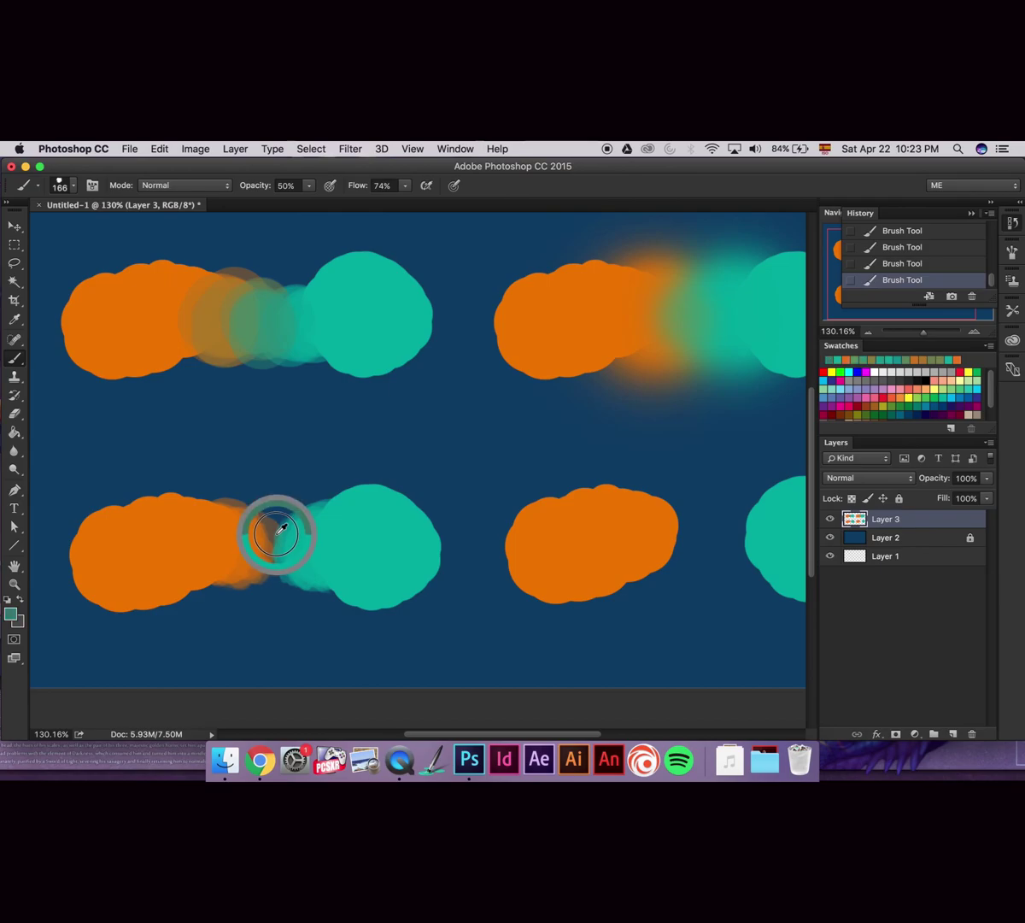
mouse_move(274, 531)
left_mouse_down()
mouse_move(263, 515)
mouse_move(273, 560)
left_mouse_up()
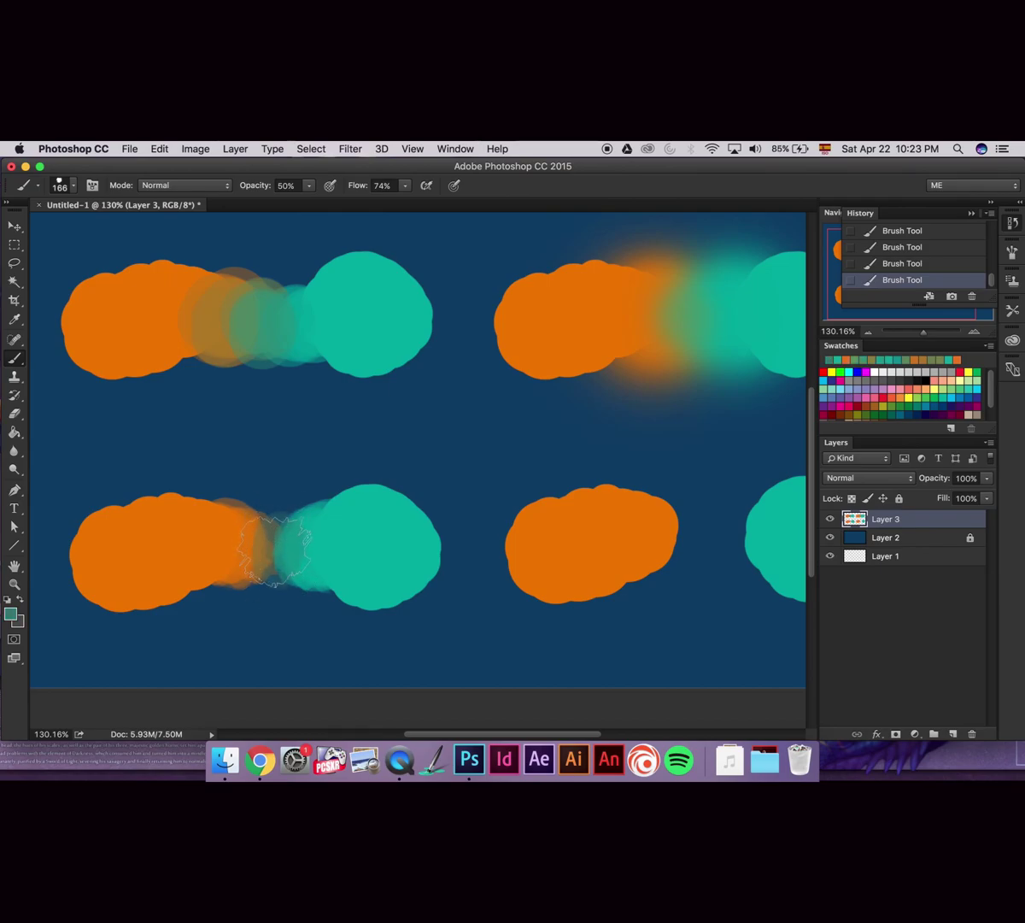
left_click(273, 534, "alt")
mouse_move(277, 547)
left_mouse_down()
mouse_move(285, 551)
mouse_move(273, 547)
mouse_move(270, 561)
left_mouse_up()
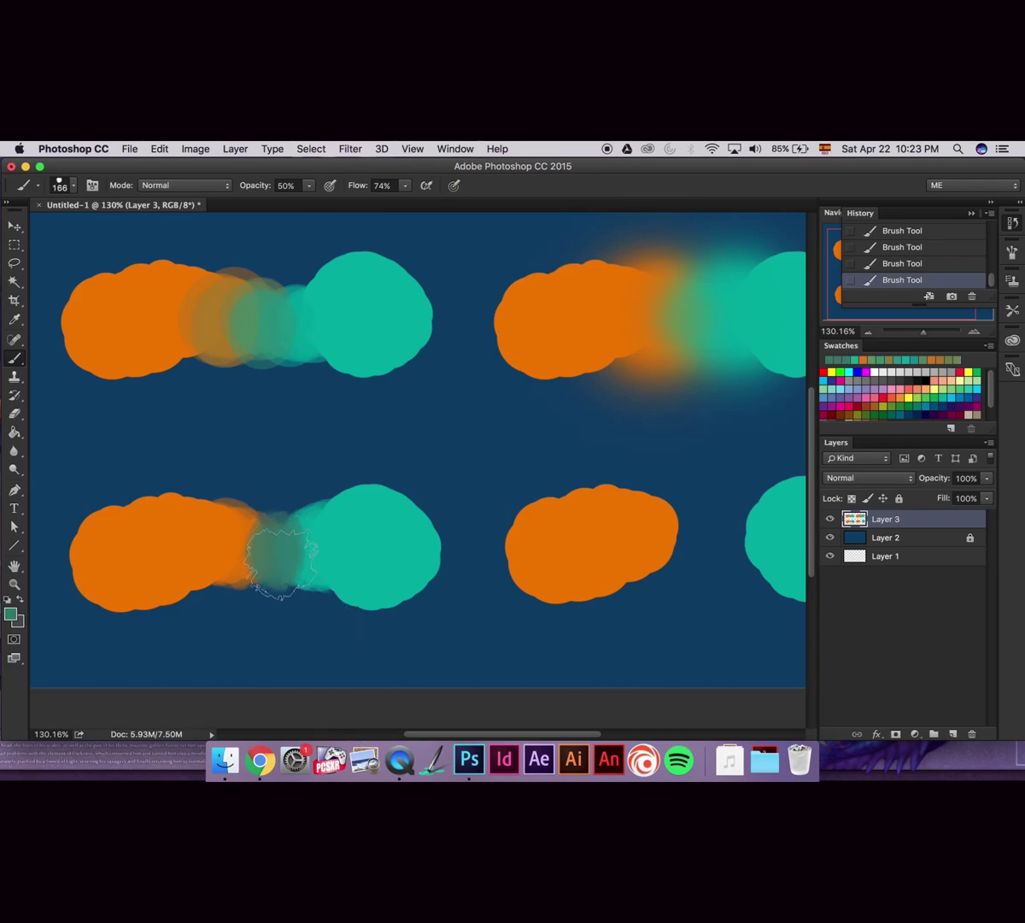
left_click(251, 545, "alt")
mouse_move(251, 545)
left_mouse_down()
mouse_move(229, 553)
mouse_move(274, 547)
left_mouse_up()
left_click(301, 529, "alt")
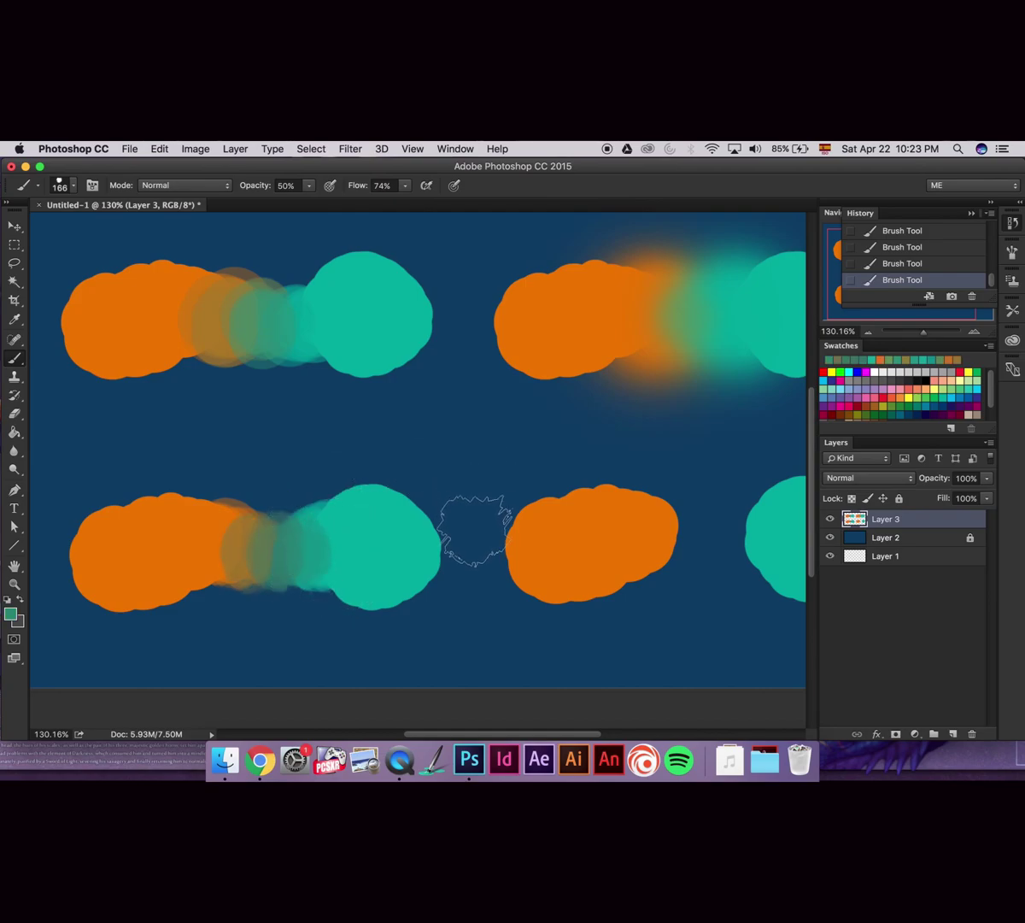
Sample brownish orange, teal and olive-brown from the blend to densify the lower-left gradient
right_click(355, 532)
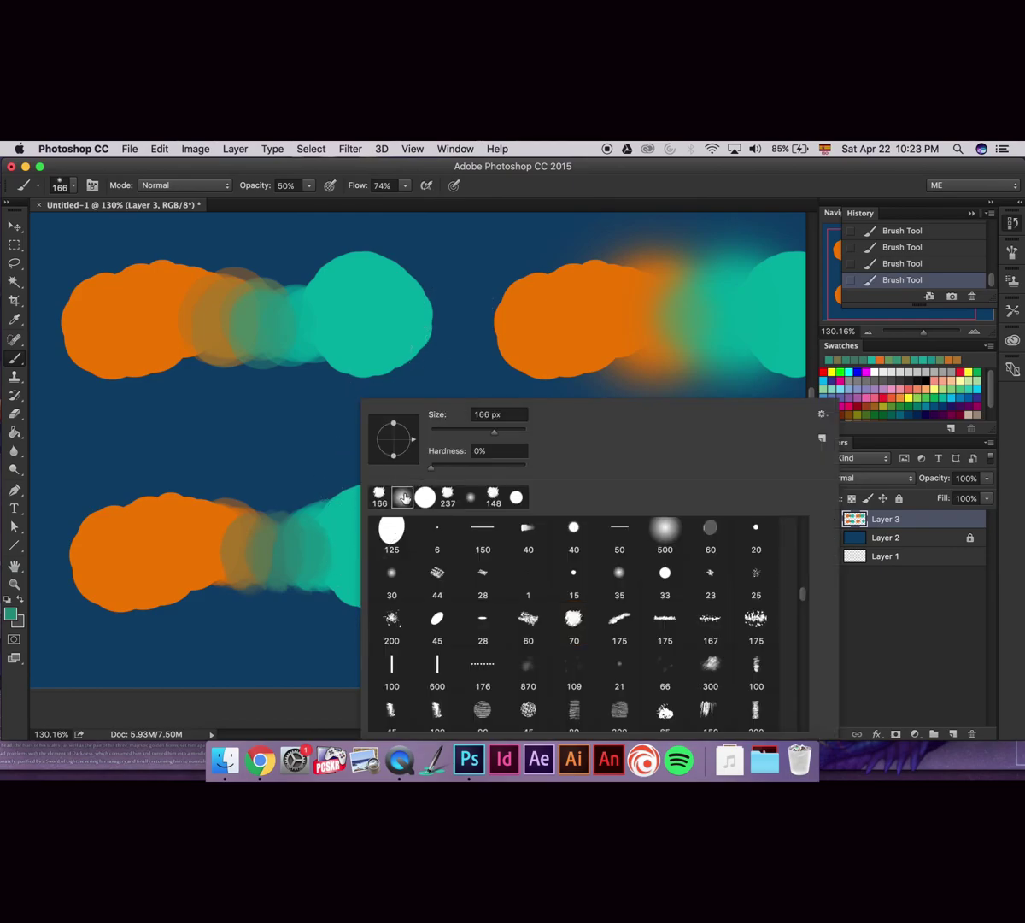
left_click(224, 540, "alt")
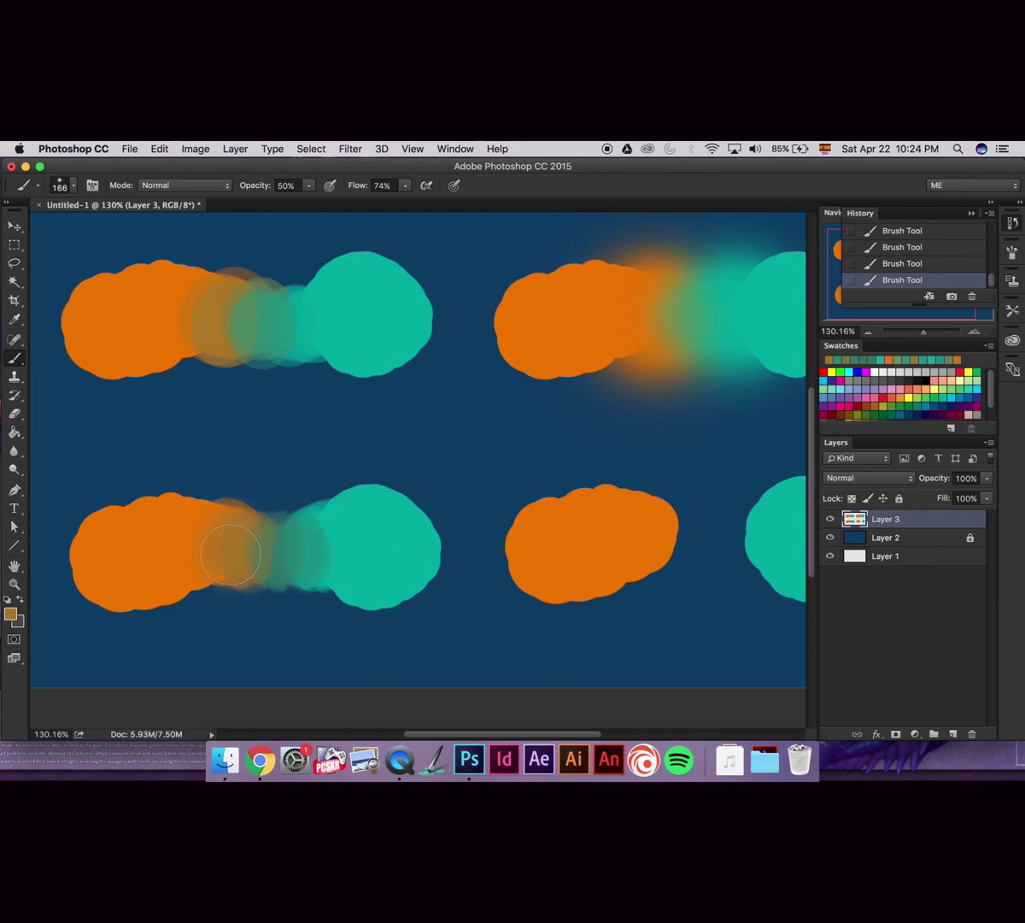
left_click(325, 527, "alt")
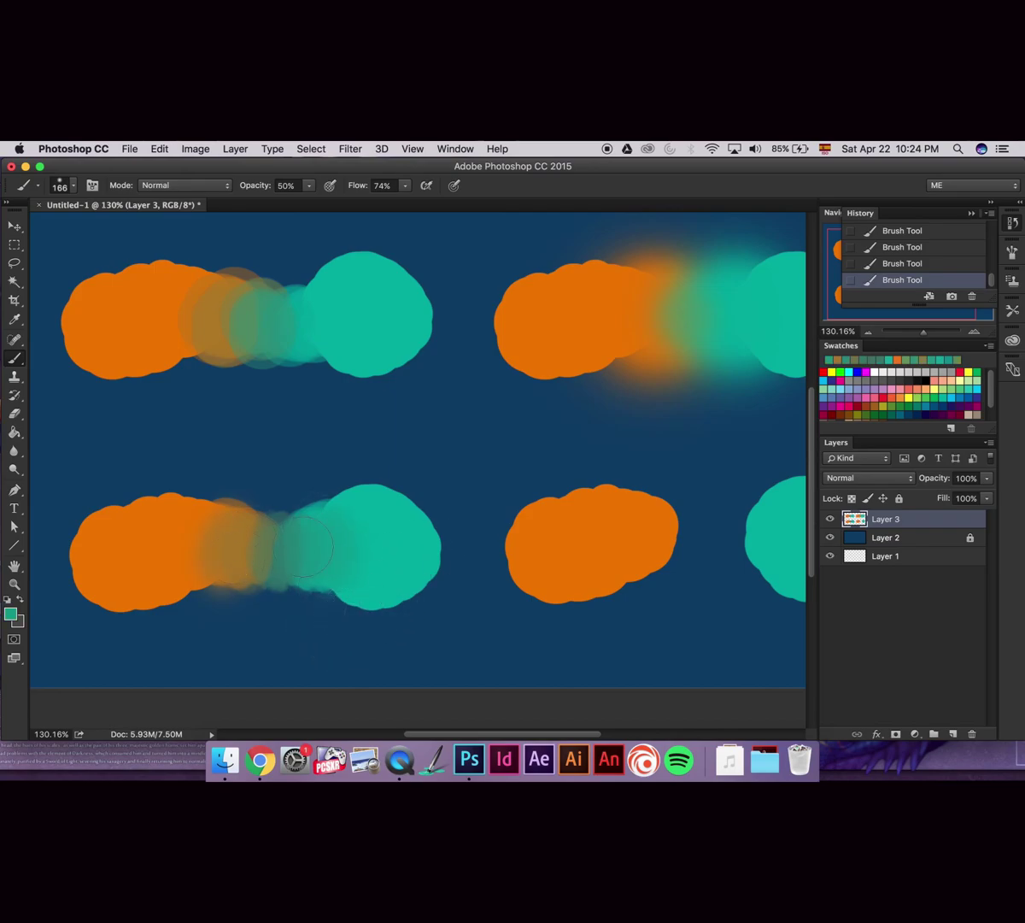
left_click(253, 545, "alt")
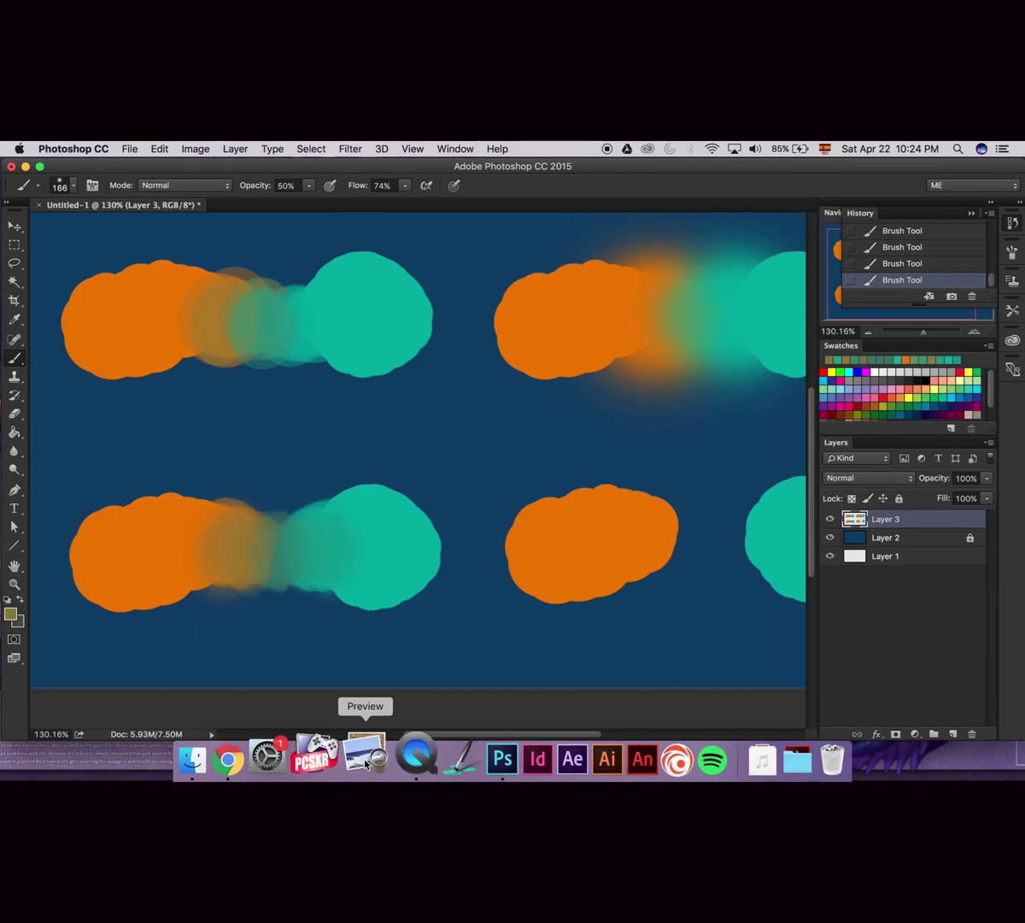
left_click(286, 543, "alt")
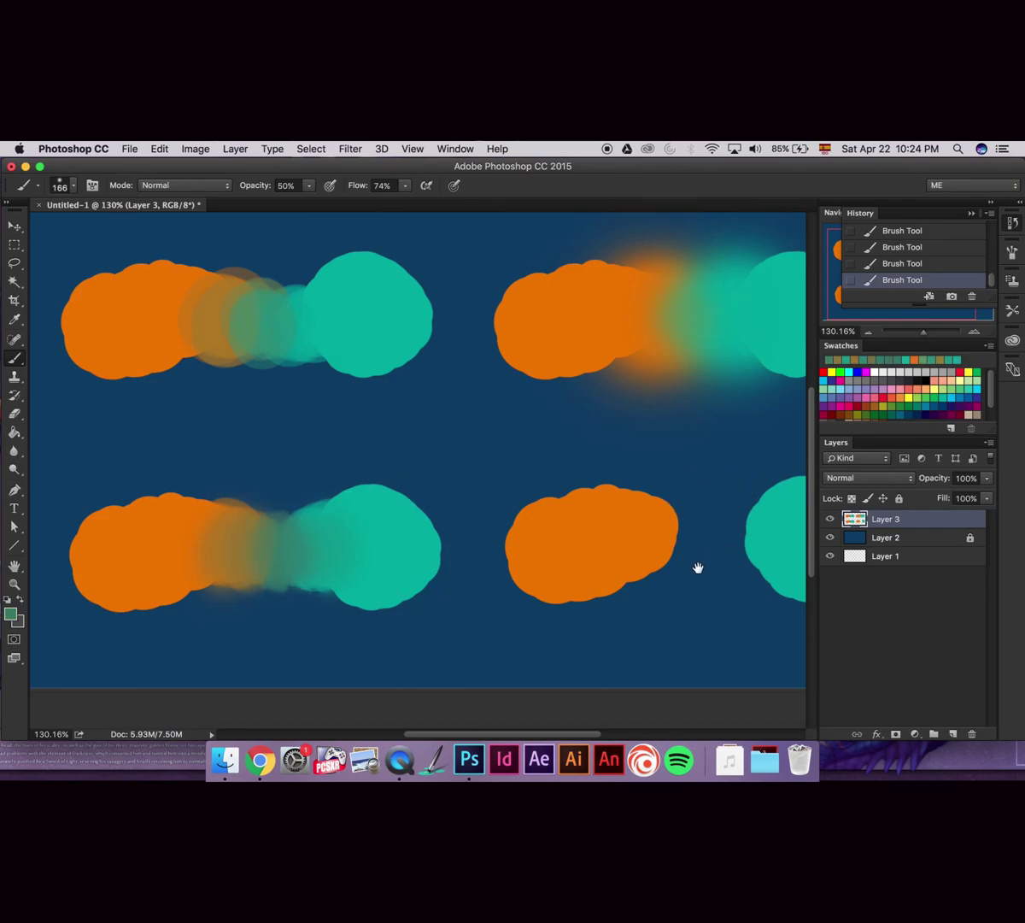
Enable airbrush-style paint build-up for the brush in the options bar
scroll(606, 593, "right", 5)
scroll(606, 593, "down", 1)
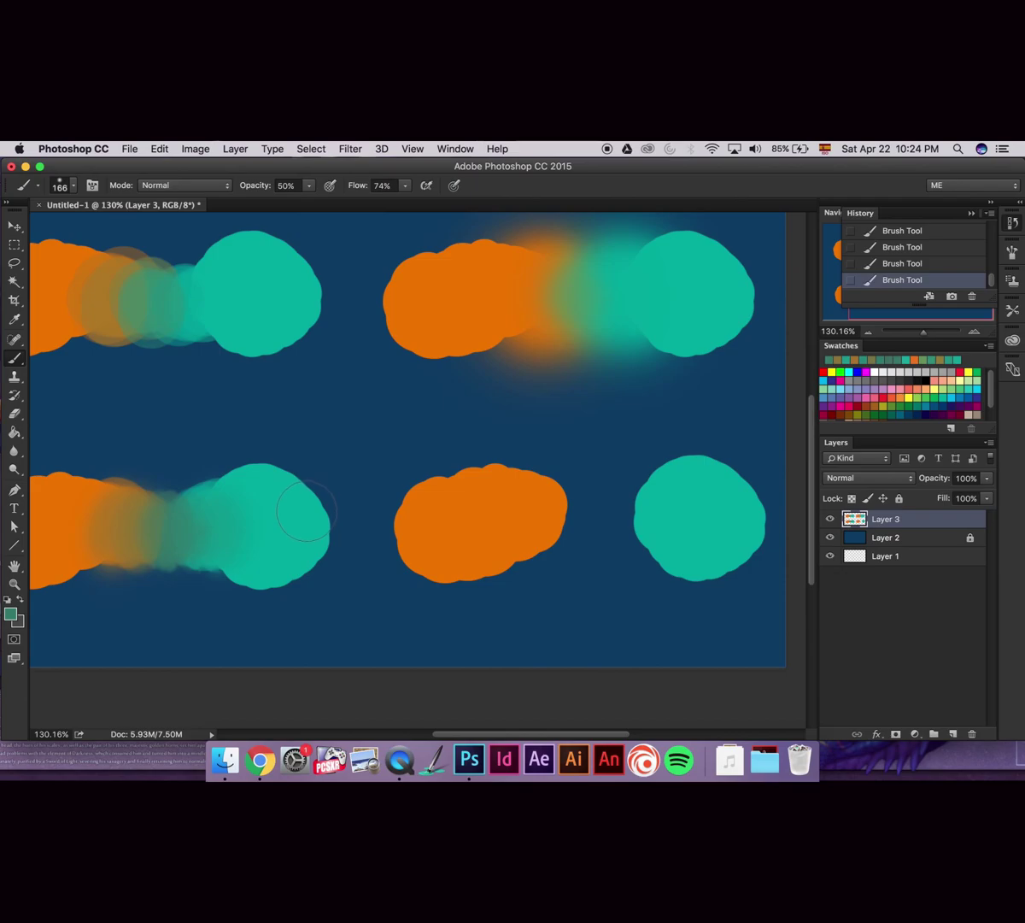
left_click(310, 186)
left_click(327, 186)
Choose the 113 px textured brush tip from the Brush Preset picker
right_click(742, 445)
left_click_drag(840, 599, 844, 732)
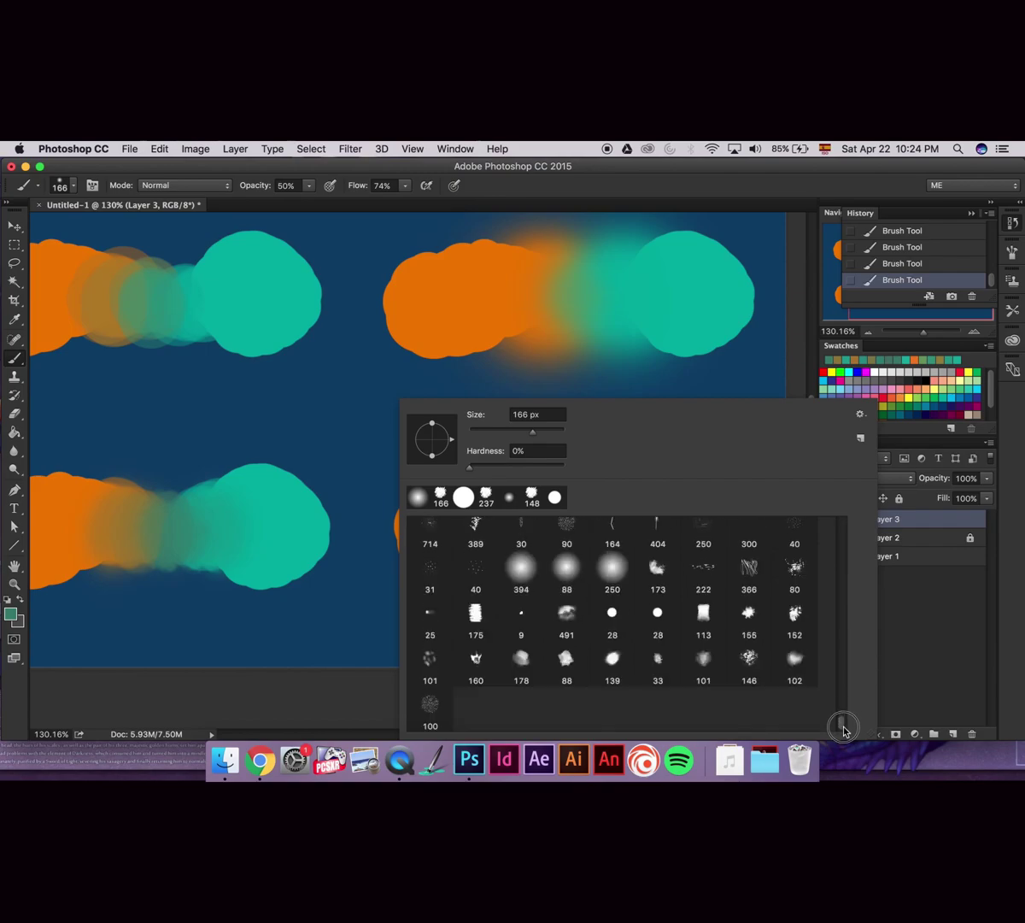
left_click(703, 615)
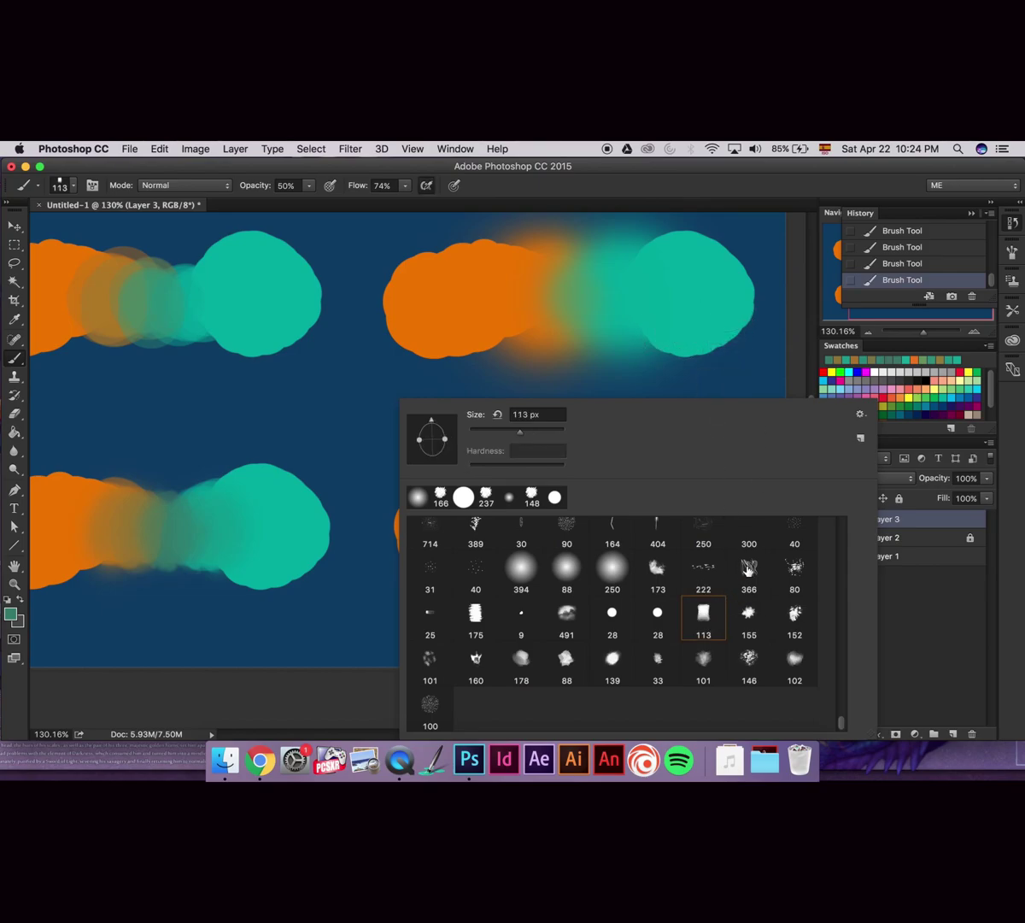
left_click(902, 619)
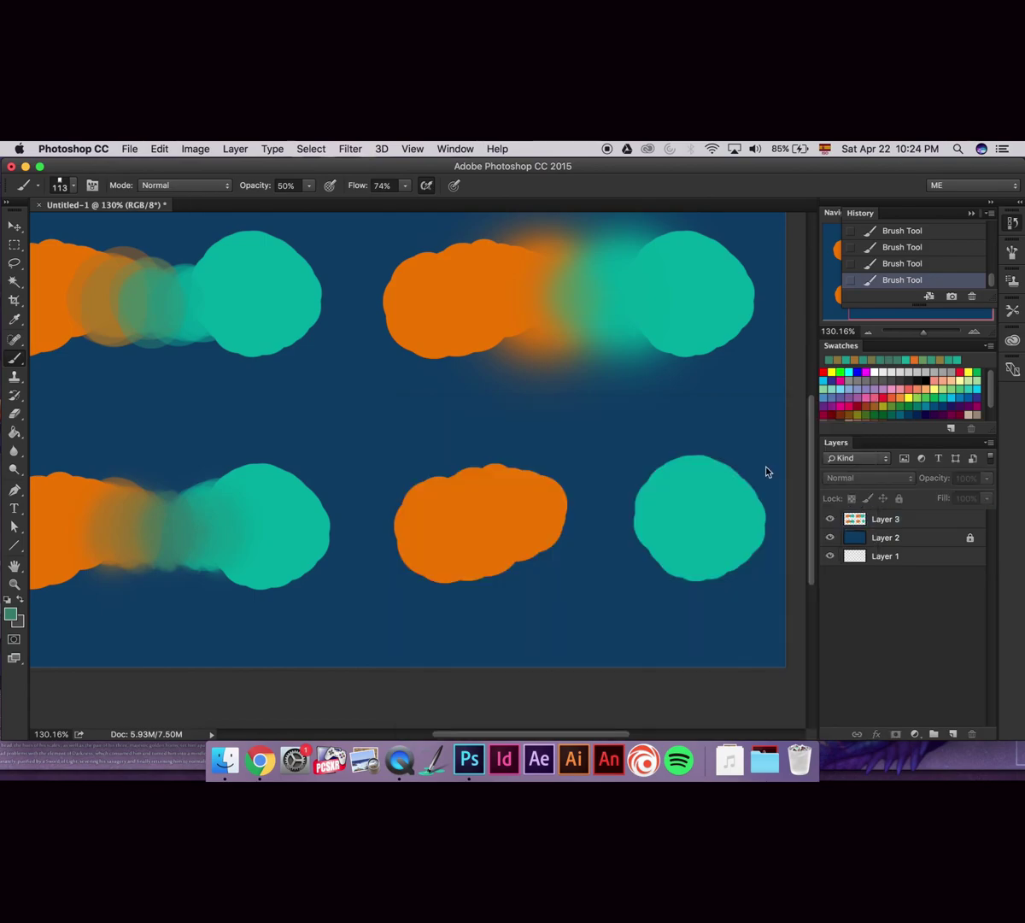
On Layer 3, brush sampled orange and then teal into the gap of the lower-right pair
left_click(898, 519)
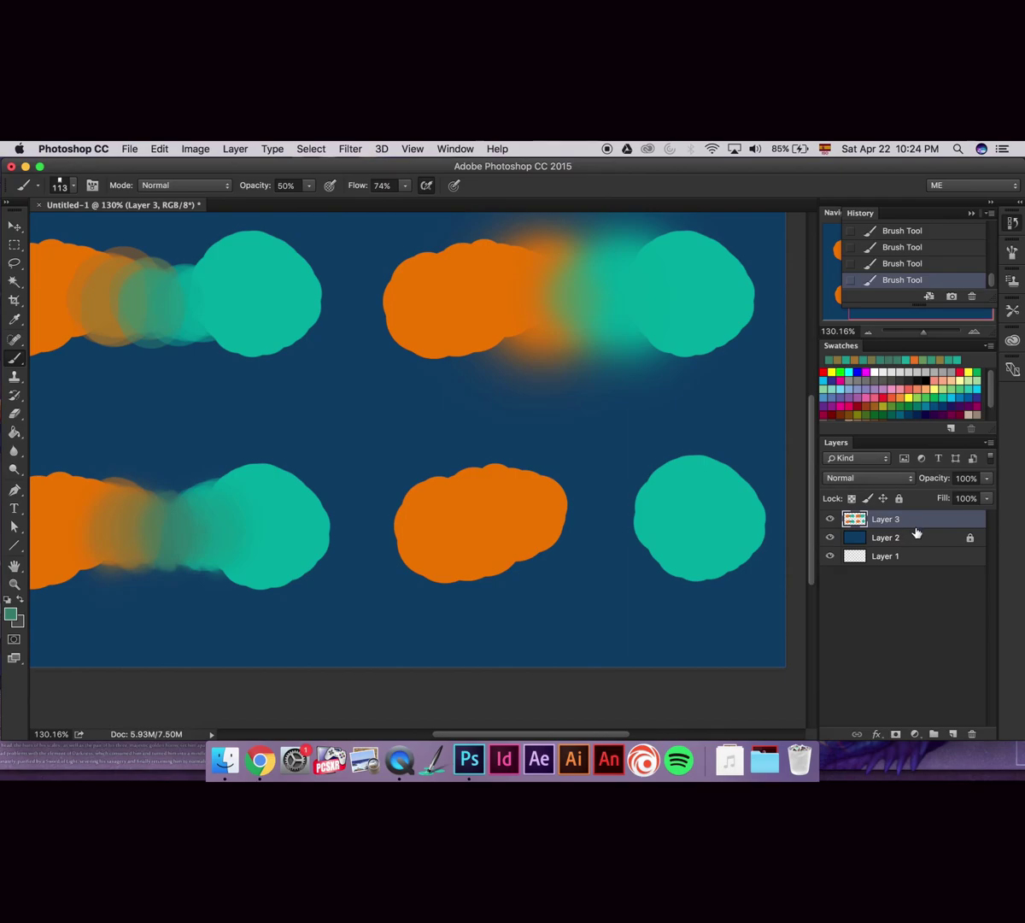
left_click(548, 511, "alt")
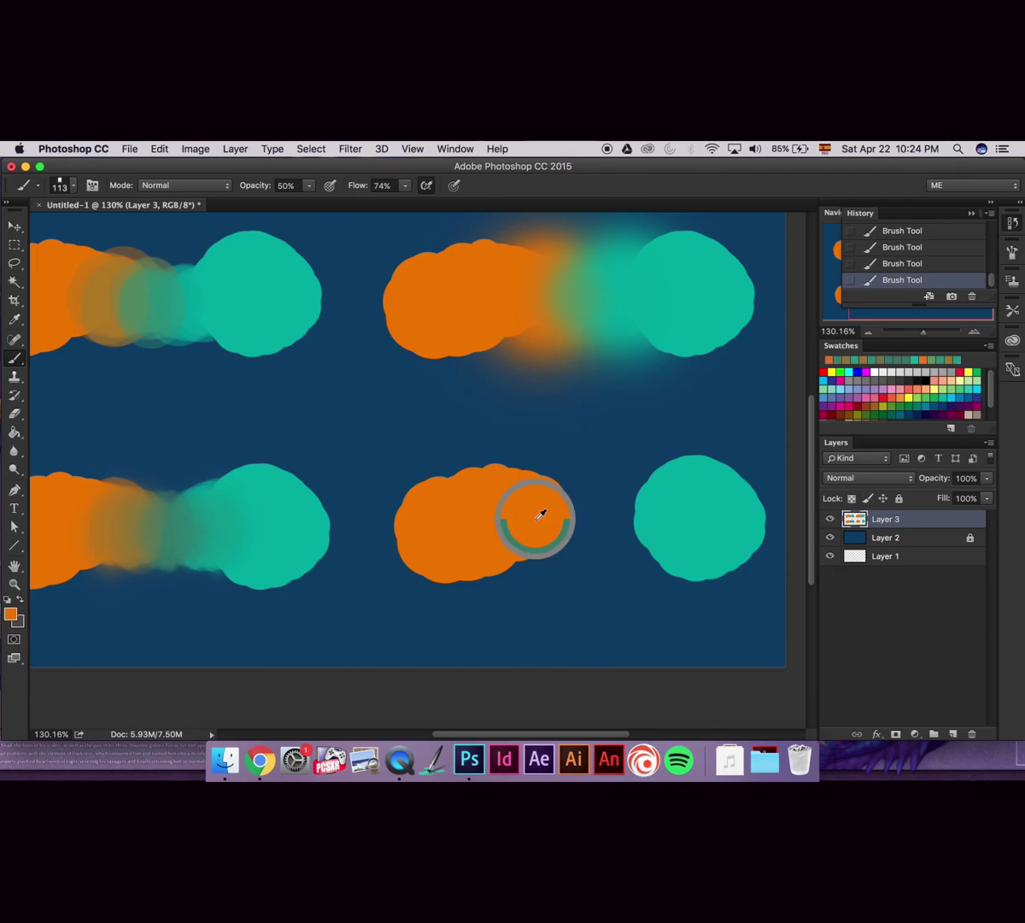
mouse_move(577, 508)
left_mouse_down()
mouse_move(601, 490)
mouse_move(556, 518)
mouse_move(579, 545)
left_mouse_up()
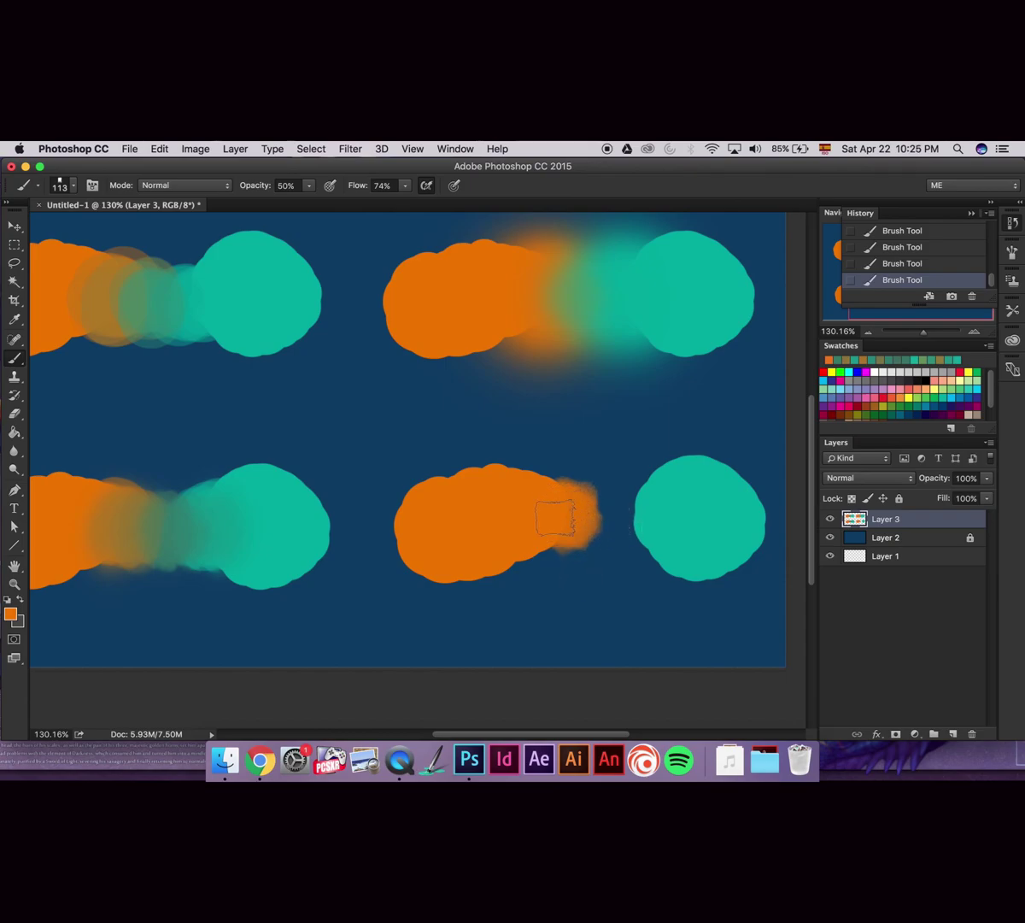
left_click(633, 524, "alt")
mouse_move(625, 529)
left_mouse_down()
mouse_move(650, 514)
mouse_move(632, 546)
mouse_move(624, 521)
mouse_move(645, 529)
mouse_move(635, 502)
mouse_move(631, 521)
mouse_move(661, 529)
left_mouse_up()
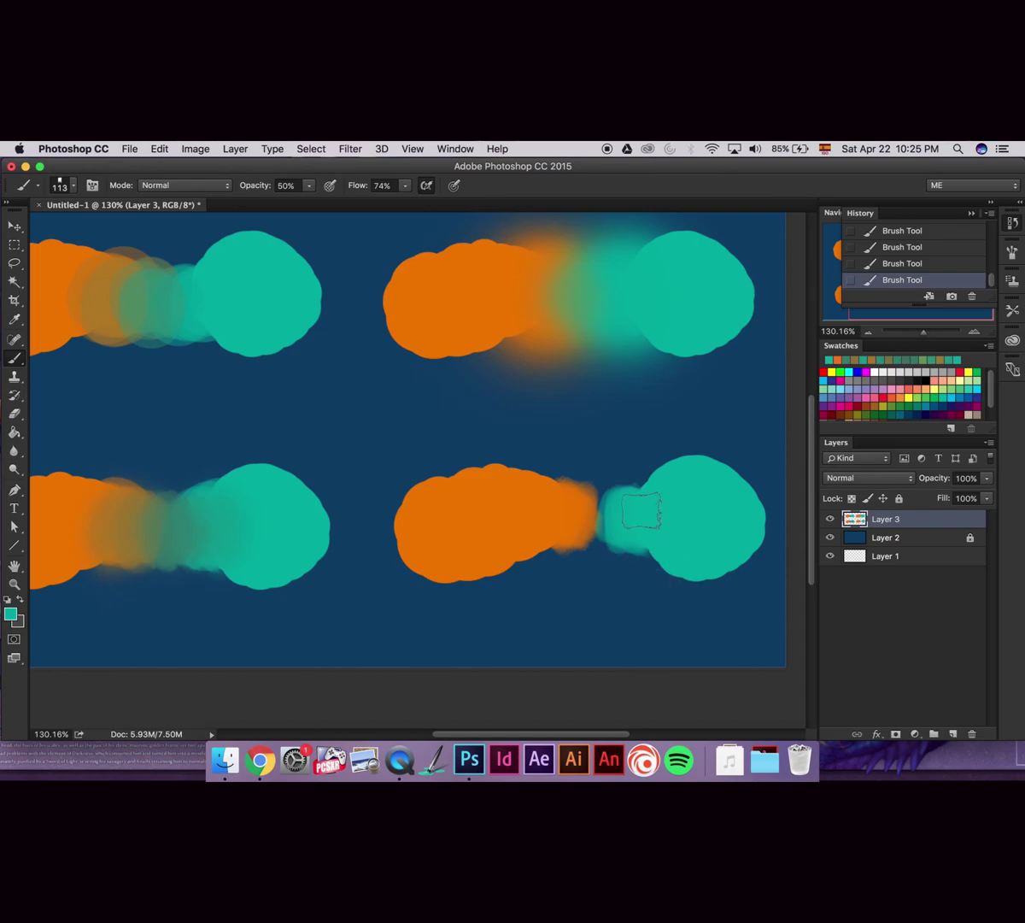
Rework the seam with teal fuzz and bright orange dabs, leaving an olive-brown mix
left_click(609, 518, "alt")
mouse_move(607, 508)
left_mouse_down()
mouse_move(596, 542)
mouse_move(585, 506)
mouse_move(607, 501)
left_mouse_up()
left_click(585, 506, "alt")
left_click(600, 522, "alt")
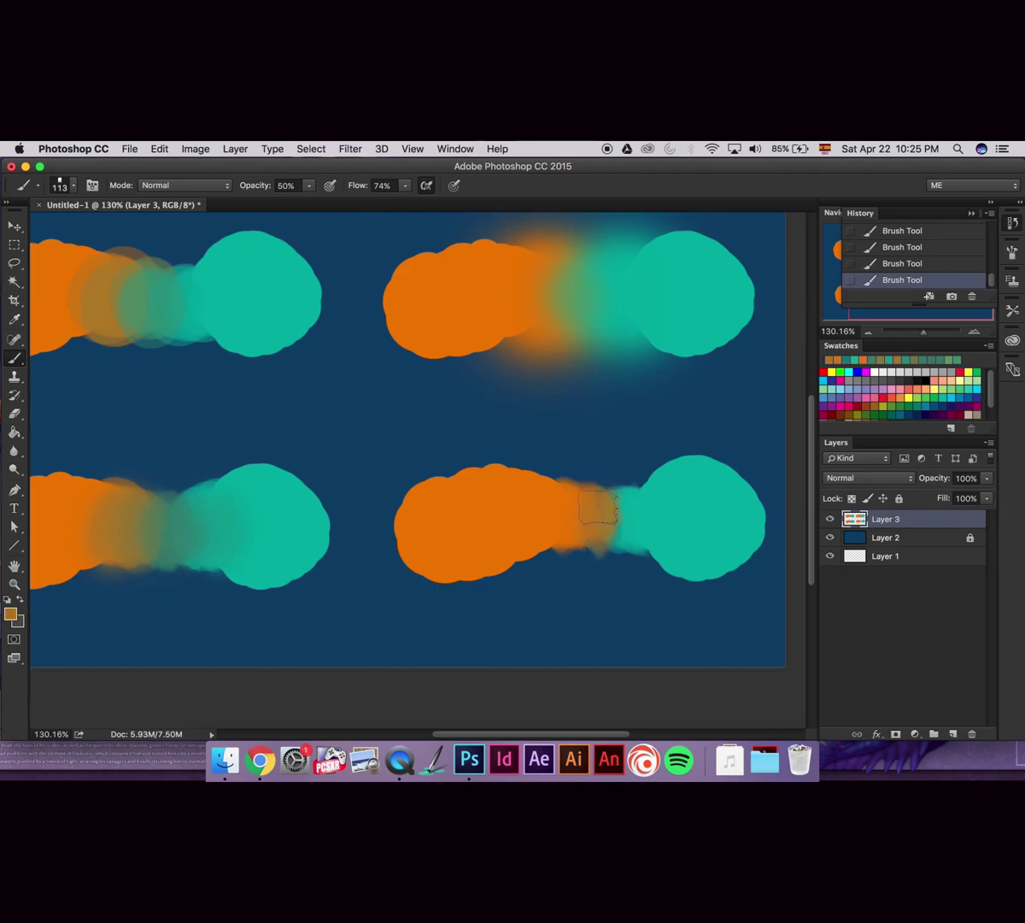
left_click(585, 499, "alt")
mouse_move(590, 518)
left_mouse_down()
mouse_move(609, 511)
mouse_move(597, 498)
left_mouse_up()
left_click(615, 506, "alt")
scroll(593, 632, "left", 4)
scroll(593, 631, "up", 2)
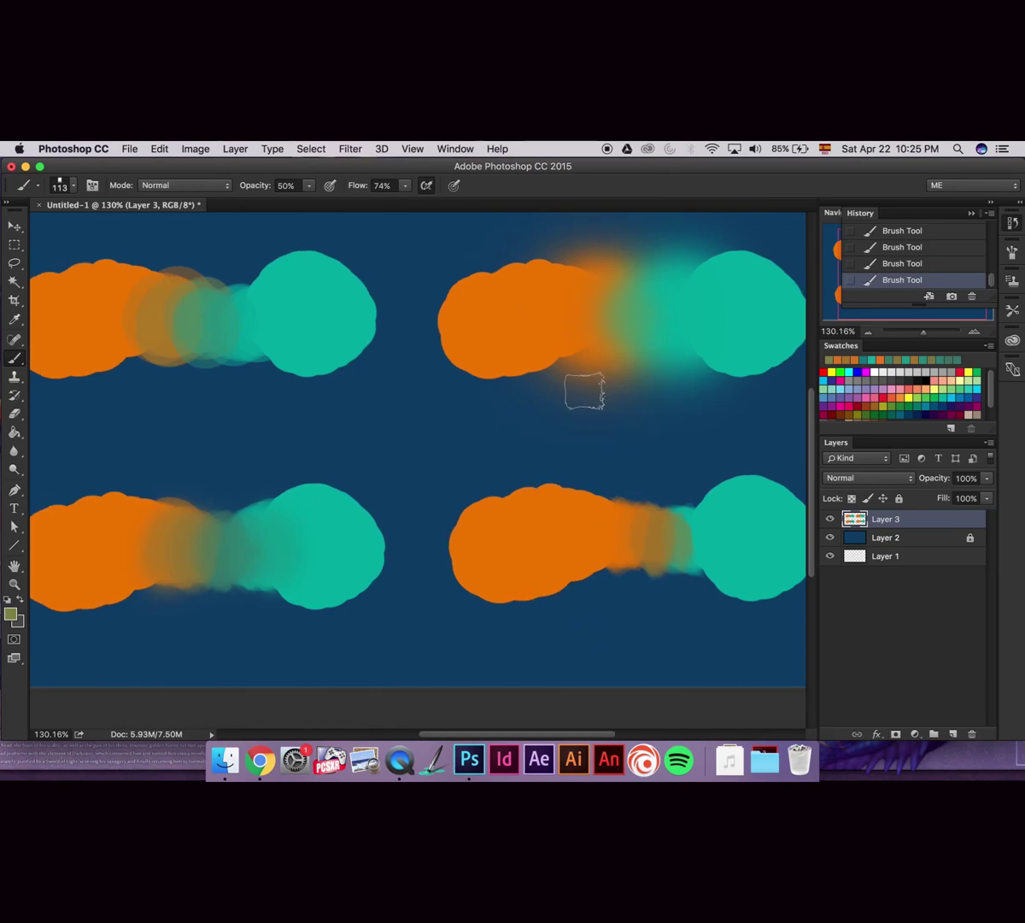
Sample the dark blue background, check Layer 3's strokes by toggling visibility, then reselect Layer 3
left_click(630, 445, "alt")
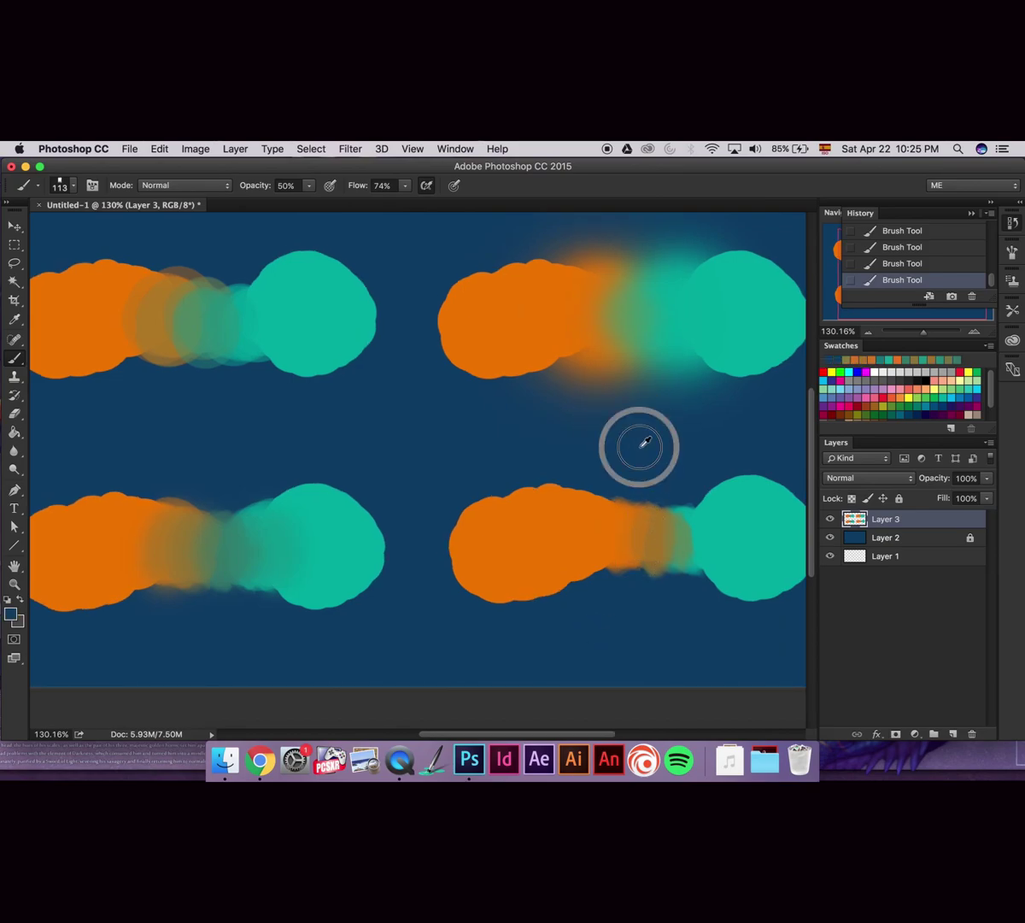
left_click(643, 447, "alt")
left_click(648, 441, "alt")
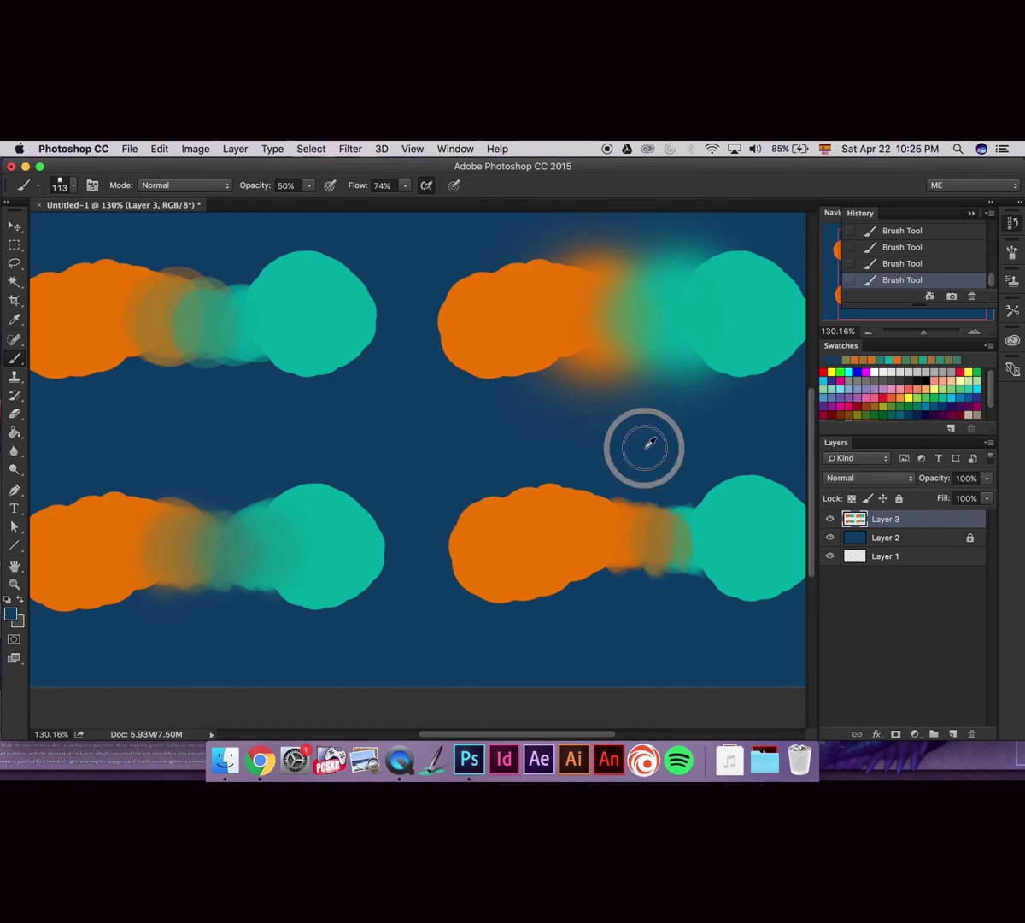
left_click(649, 444, "alt")
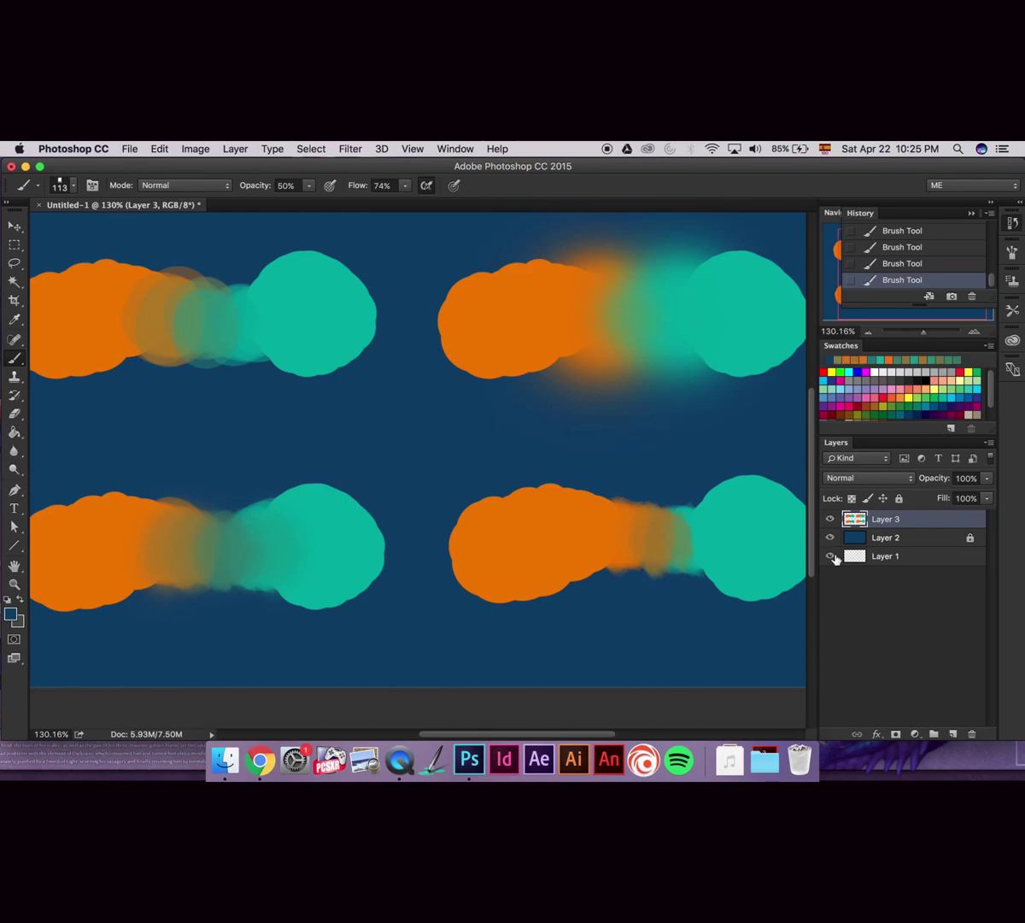
left_click(880, 538)
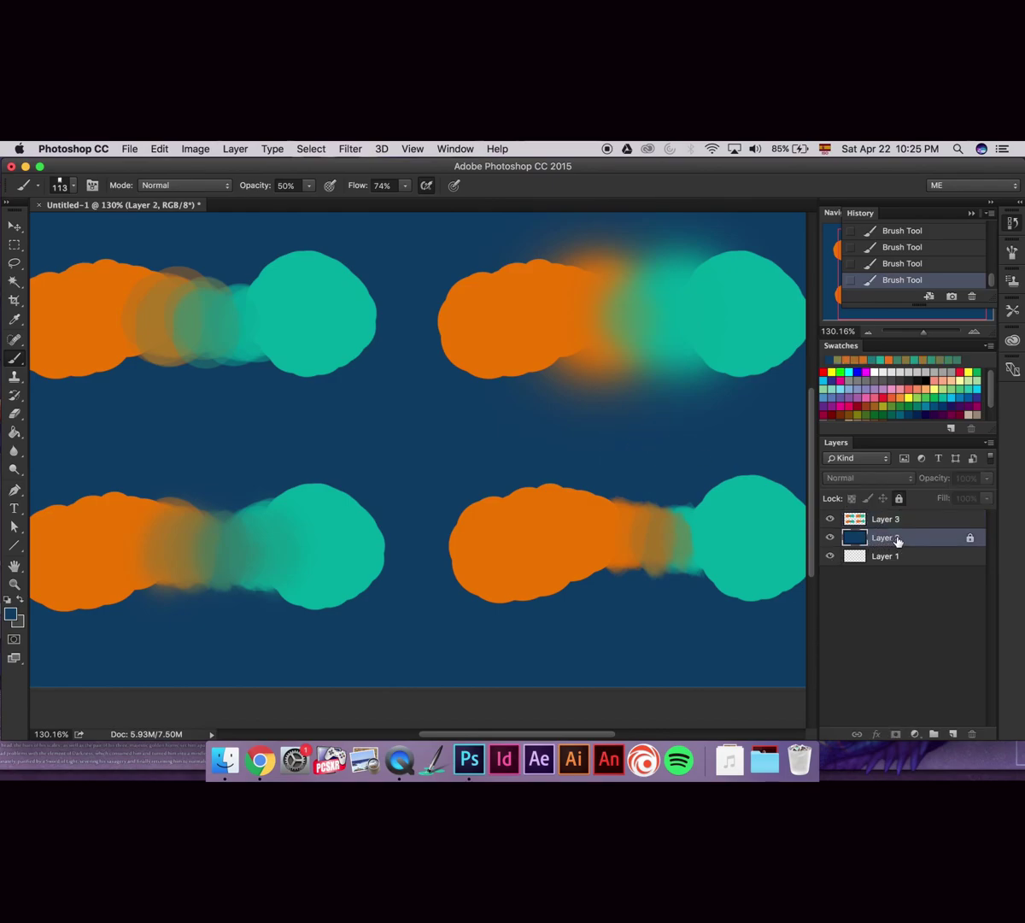
left_click(830, 519)
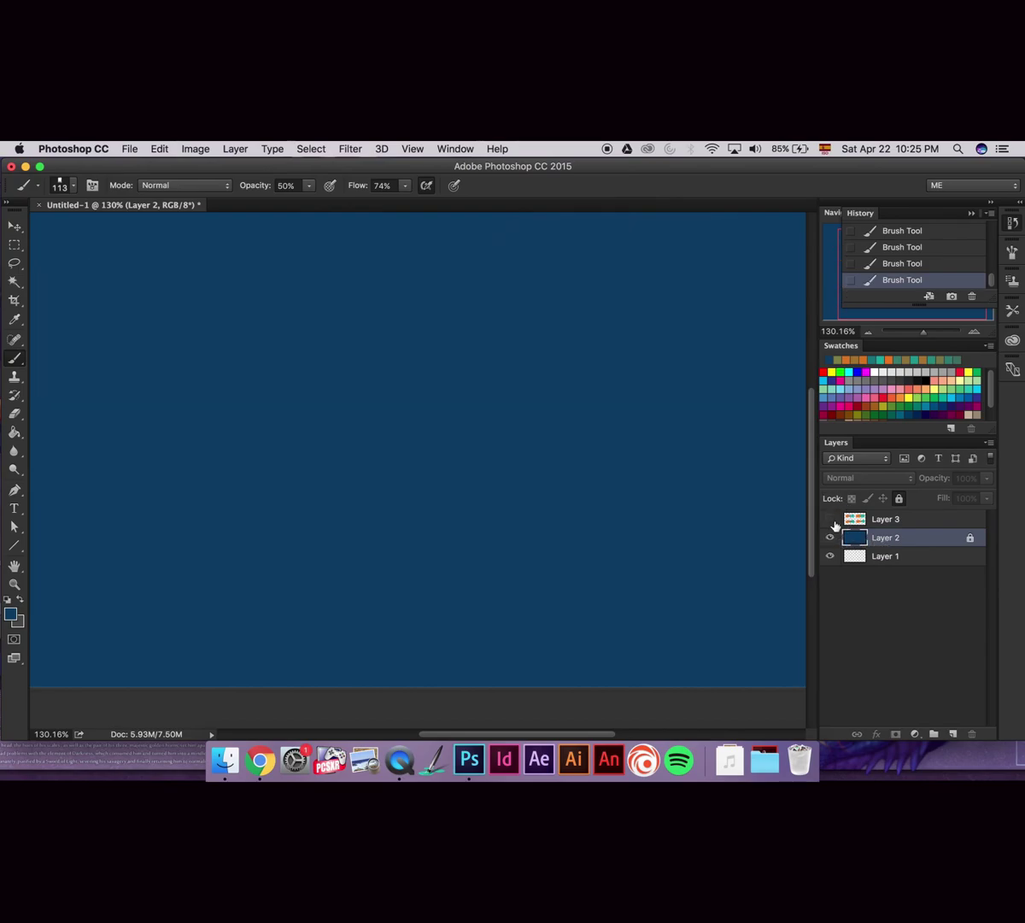
left_click(829, 518)
left_click(887, 520)
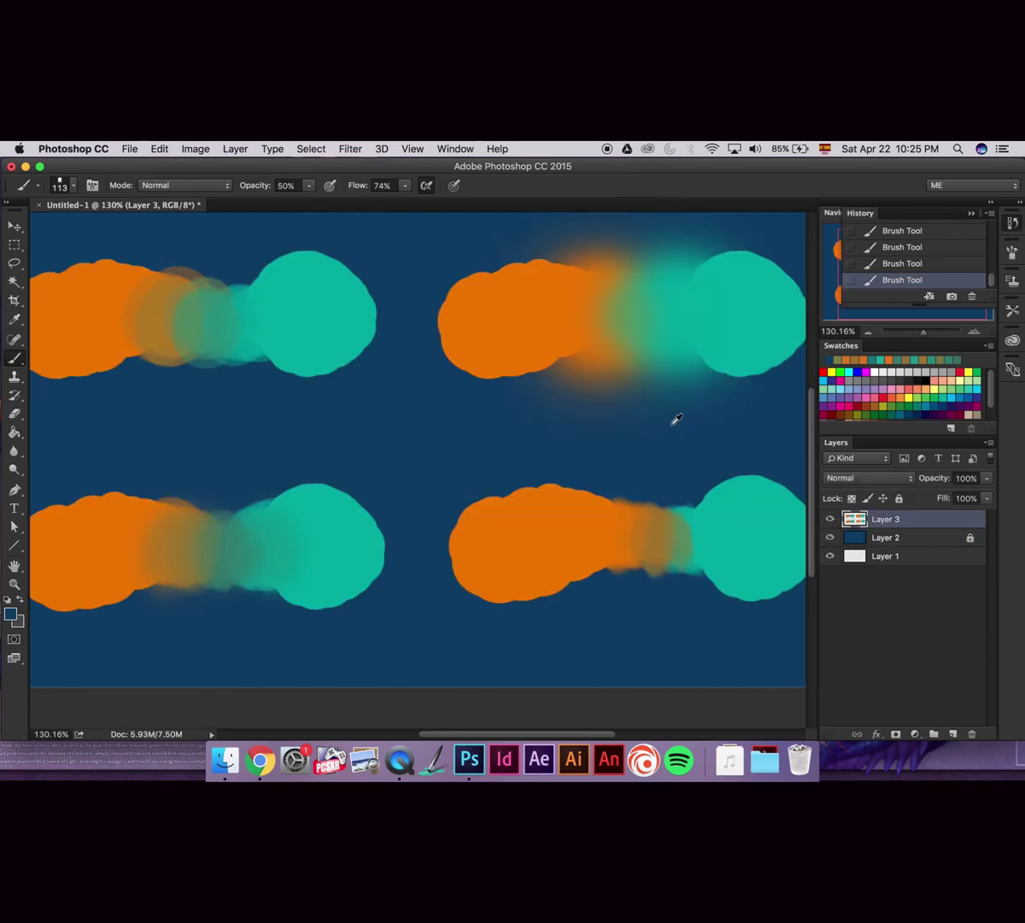
Brush translucent greyish-brown strokes across the lower-right orange blob toward its teal circle
mouse_move(514, 526)
left_mouse_down()
mouse_move(562, 510)
mouse_move(489, 517)
mouse_move(480, 532)
mouse_move(553, 509)
mouse_move(506, 532)
mouse_move(537, 482)
mouse_move(481, 550)
mouse_move(539, 511)
mouse_move(483, 561)
mouse_move(541, 522)
mouse_move(500, 552)
mouse_move(491, 542)
mouse_move(534, 531)
mouse_move(521, 546)
mouse_move(517, 531)
mouse_move(566, 561)
mouse_move(519, 536)
mouse_move(508, 552)
mouse_move(486, 544)
mouse_move(478, 506)
mouse_move(463, 537)
mouse_move(551, 505)
mouse_move(470, 531)
mouse_move(502, 572)
mouse_move(549, 527)
mouse_move(506, 556)
mouse_move(502, 527)
mouse_move(577, 523)
mouse_move(539, 514)
mouse_move(548, 512)
mouse_move(600, 520)
left_mouse_up()
left_click(464, 541, "alt")
left_click(535, 507, "alt")
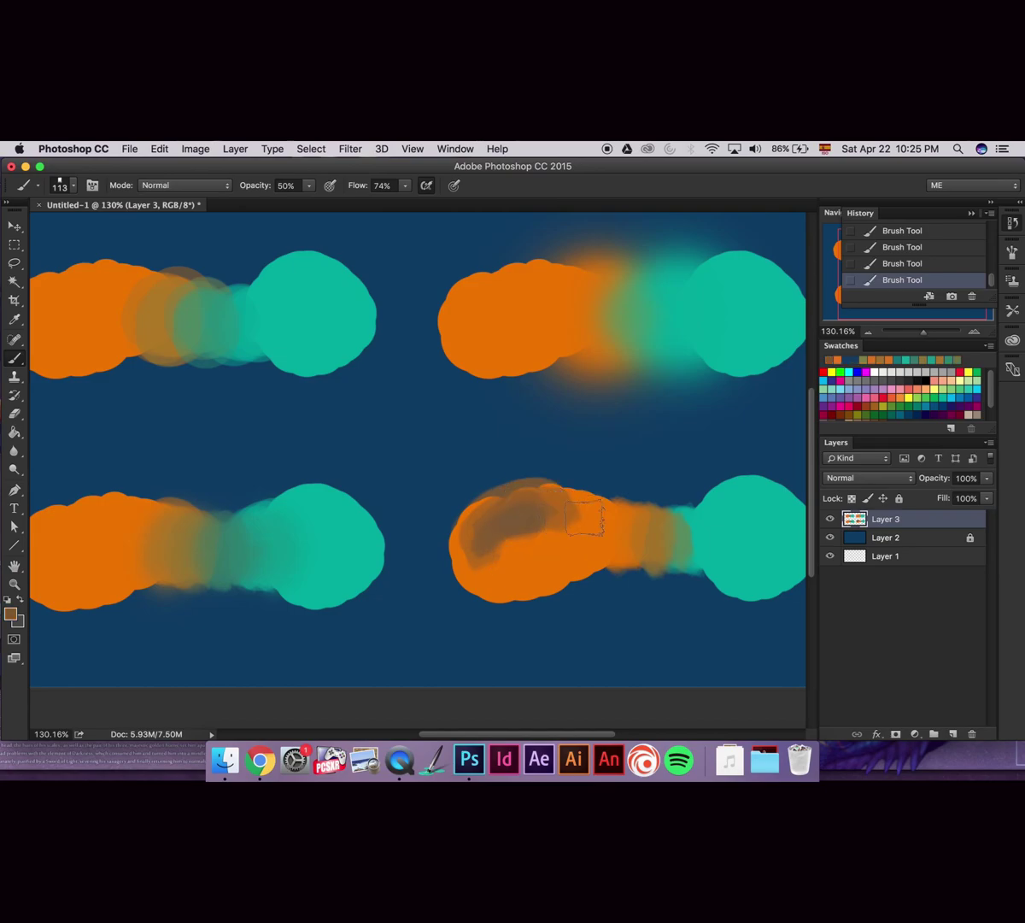
mouse_move(534, 489)
left_mouse_down()
mouse_move(559, 508)
mouse_move(652, 496)
left_mouse_up()
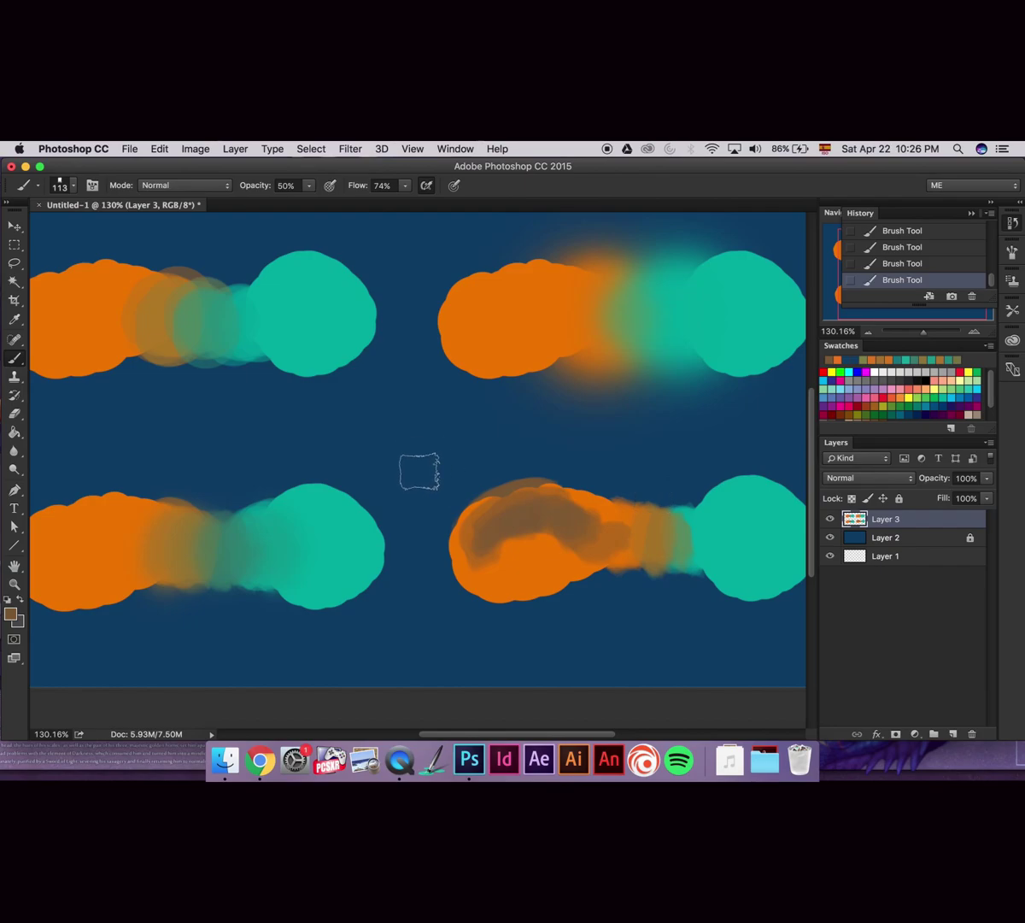
right_click(423, 491)
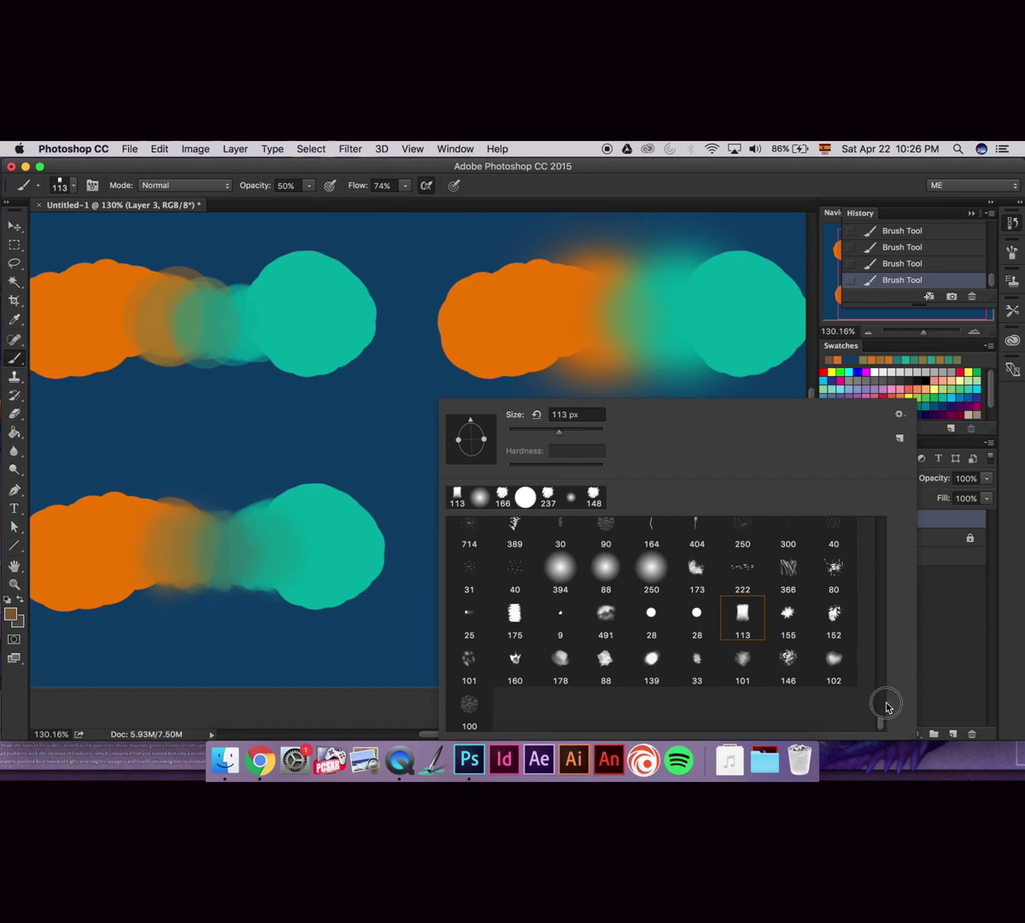
scroll(881, 722, "down", 5)
scroll(883, 715, "up", 5)
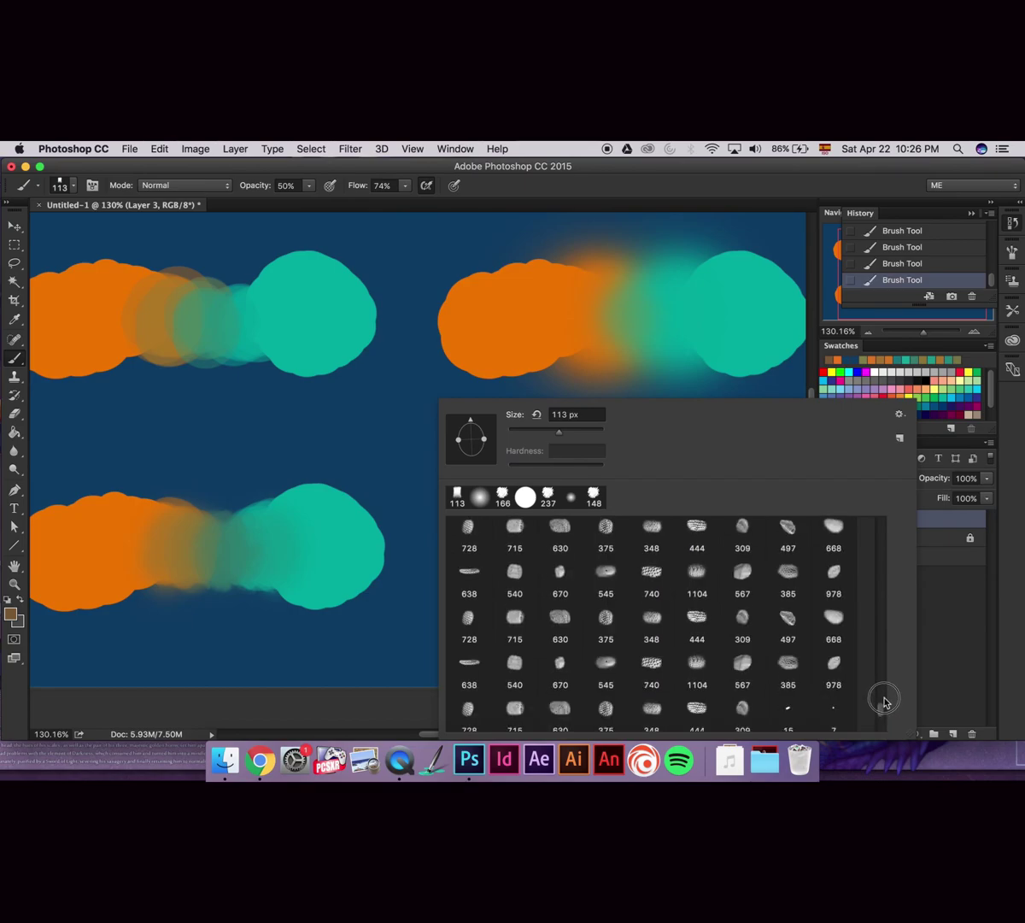
scroll(881, 599, "up", 10)
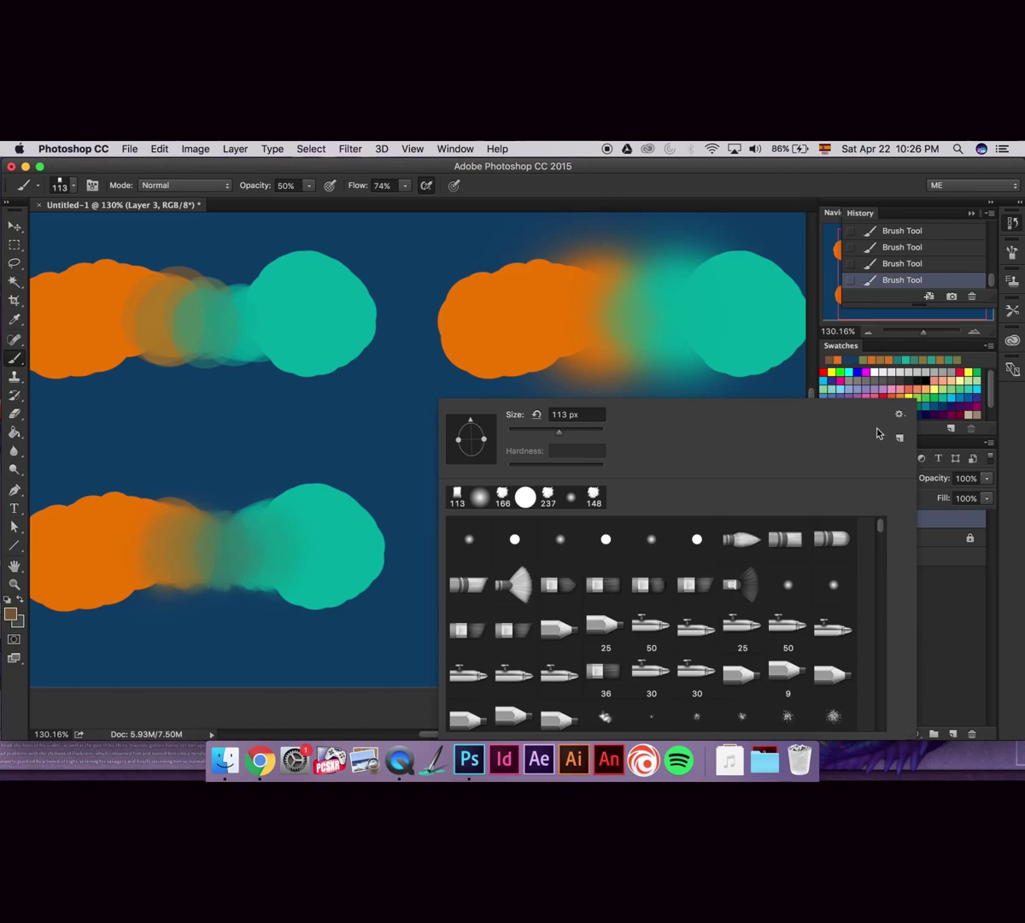
left_click(961, 600)
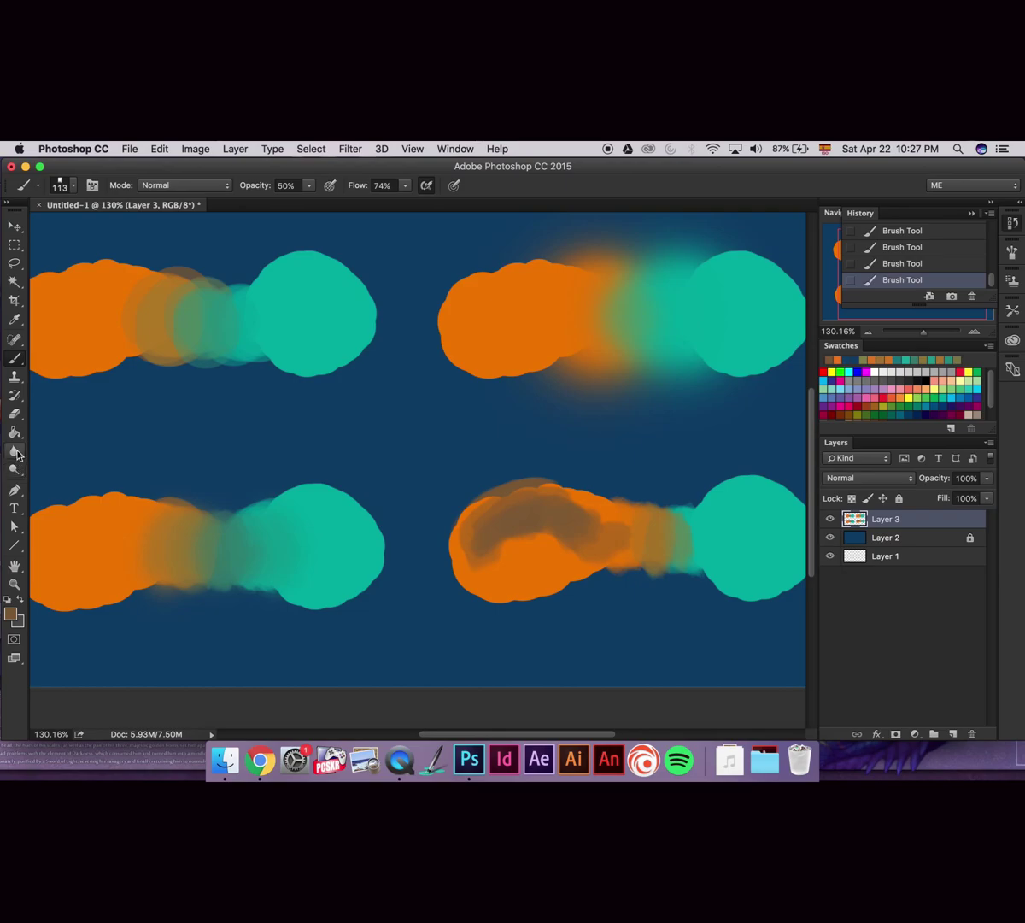
With the Smudge tool, smear the lower-left teal top, upper-left seam and lower-right orange blob
mouse_move(17, 455)
left_mouse_down()
mouse_move(64, 462)
mouse_move(66, 477)
left_mouse_up()
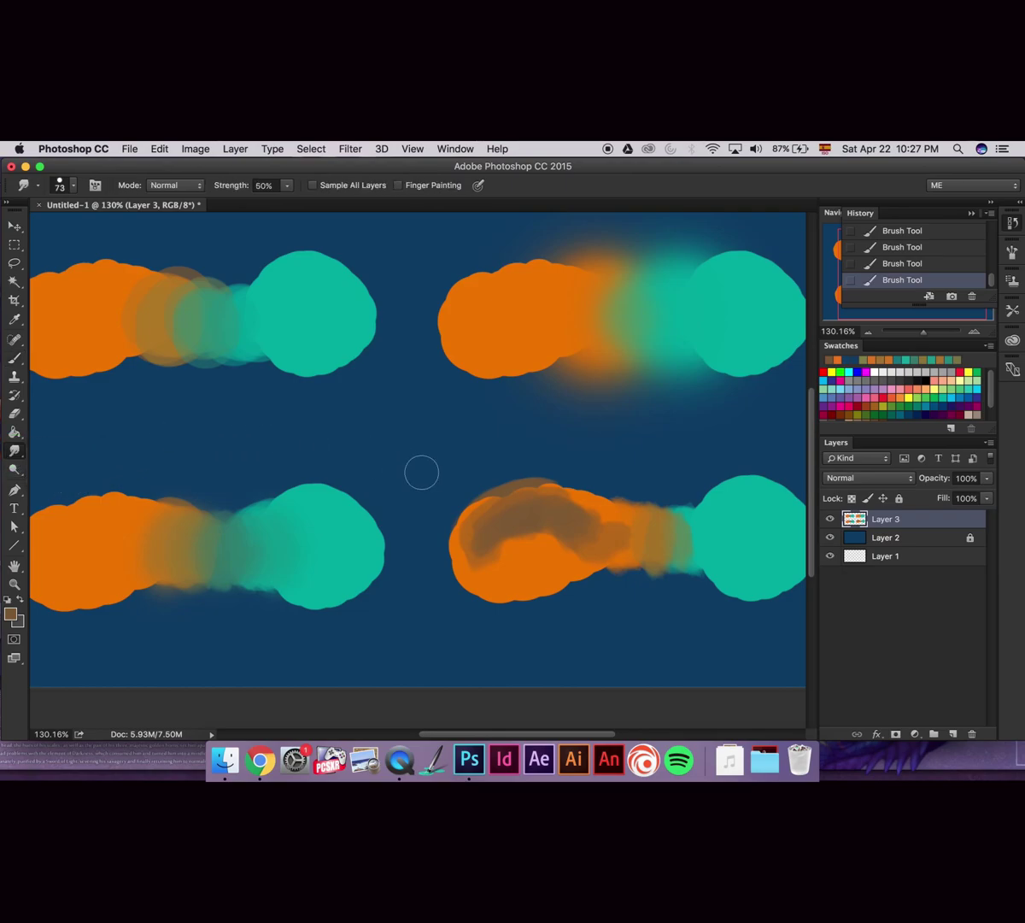
mouse_move(274, 516)
left_mouse_down()
mouse_move(265, 479)
mouse_move(291, 473)
mouse_move(364, 490)
mouse_move(380, 522)
mouse_move(373, 480)
left_mouse_up()
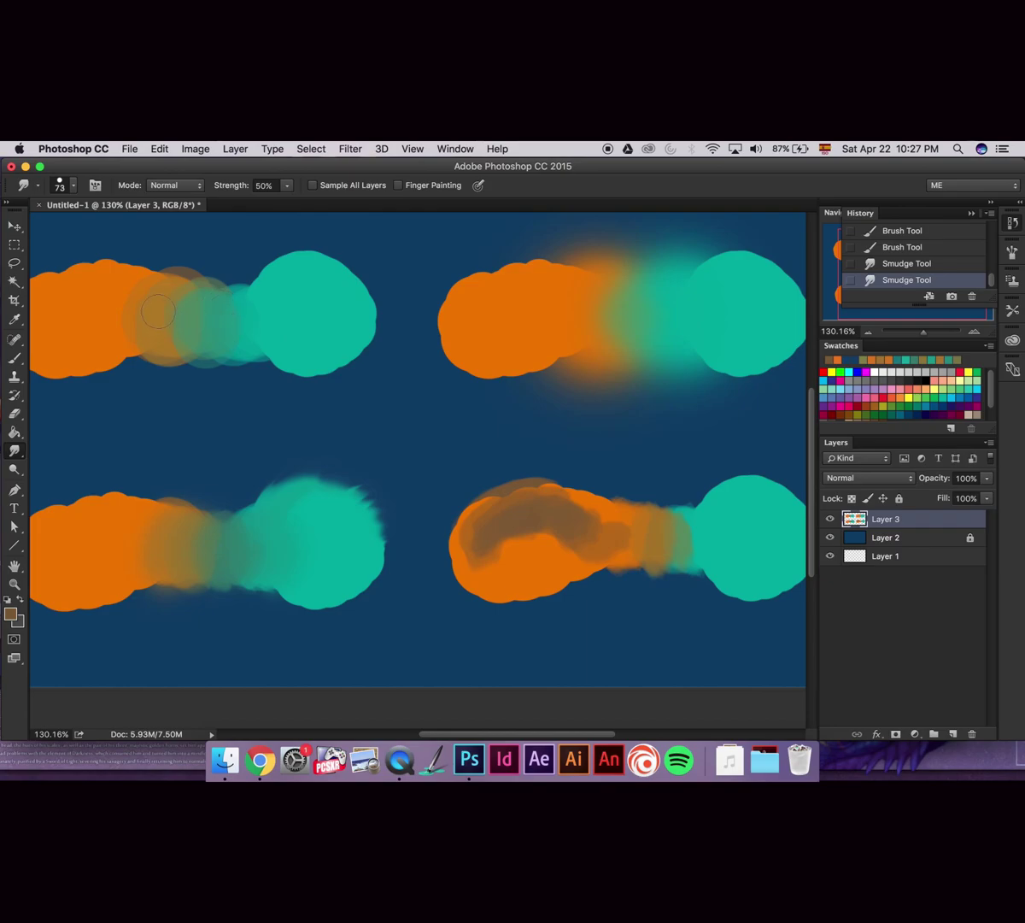
mouse_move(171, 339)
left_mouse_down()
mouse_move(224, 311)
mouse_move(222, 337)
left_mouse_up()
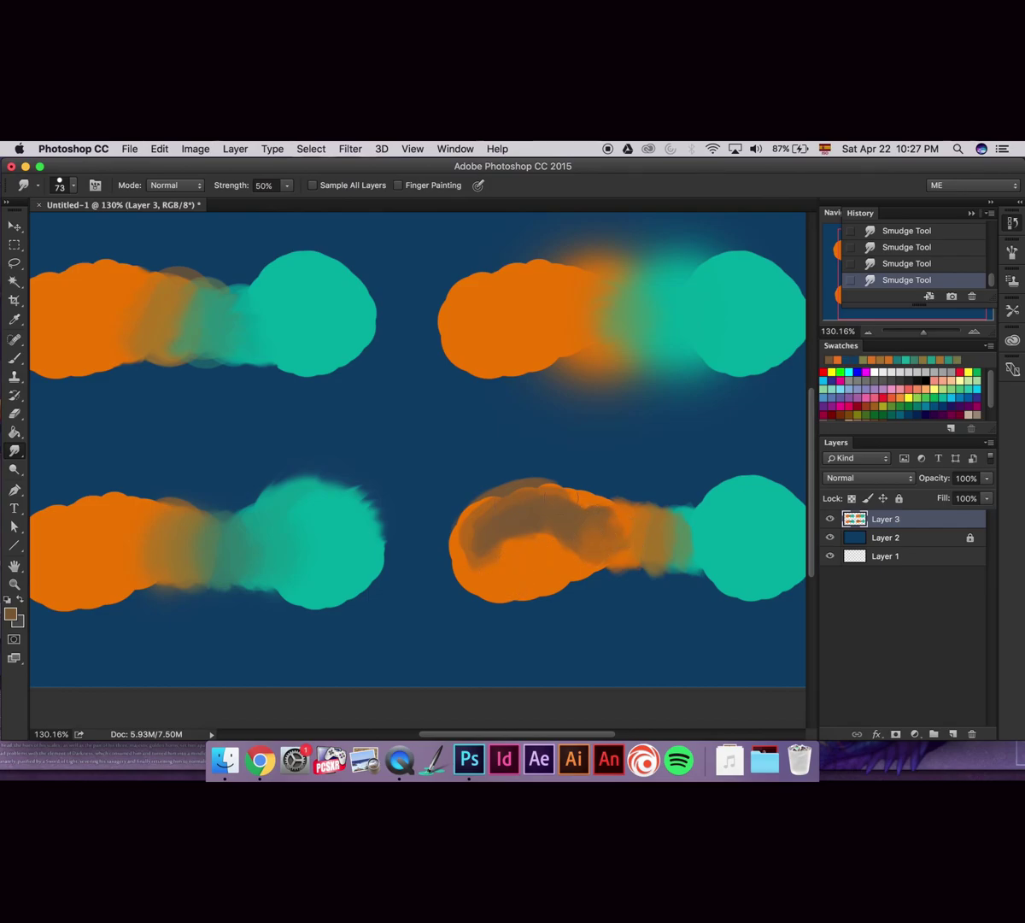
mouse_move(462, 522)
left_mouse_down()
mouse_move(486, 556)
mouse_move(516, 513)
mouse_move(599, 613)
mouse_move(618, 716)
left_mouse_up()
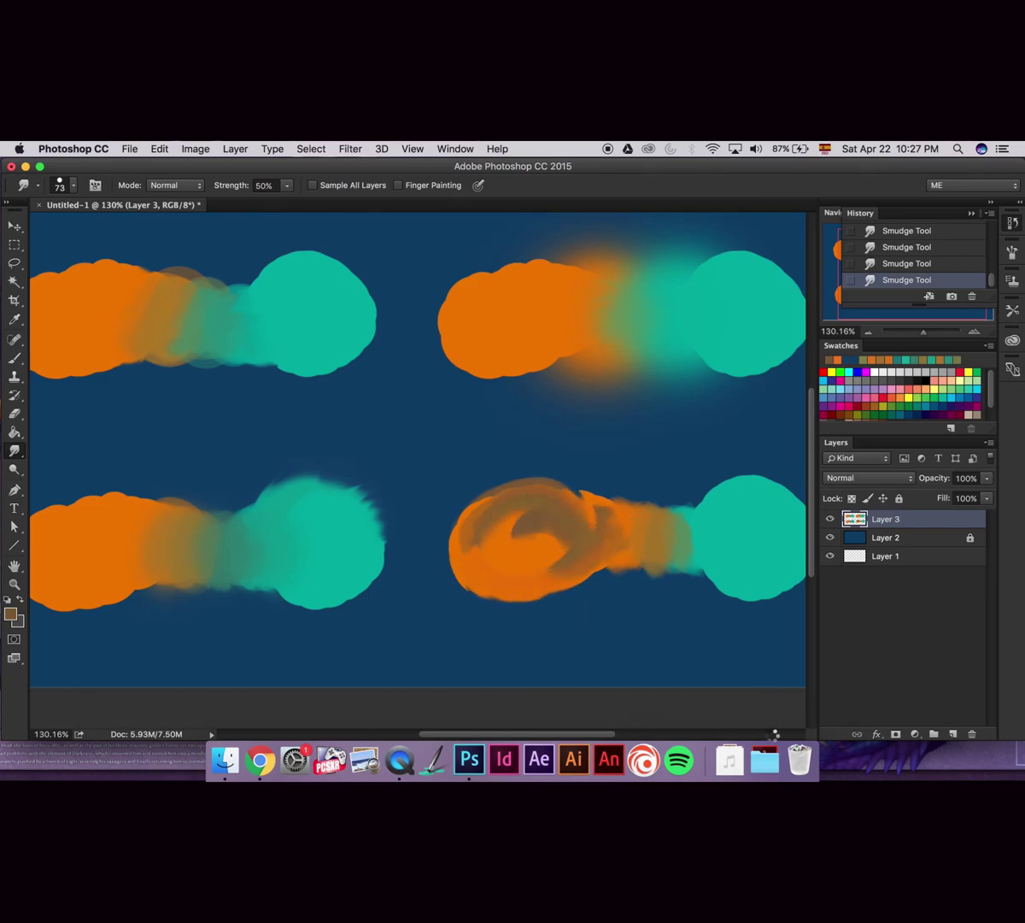